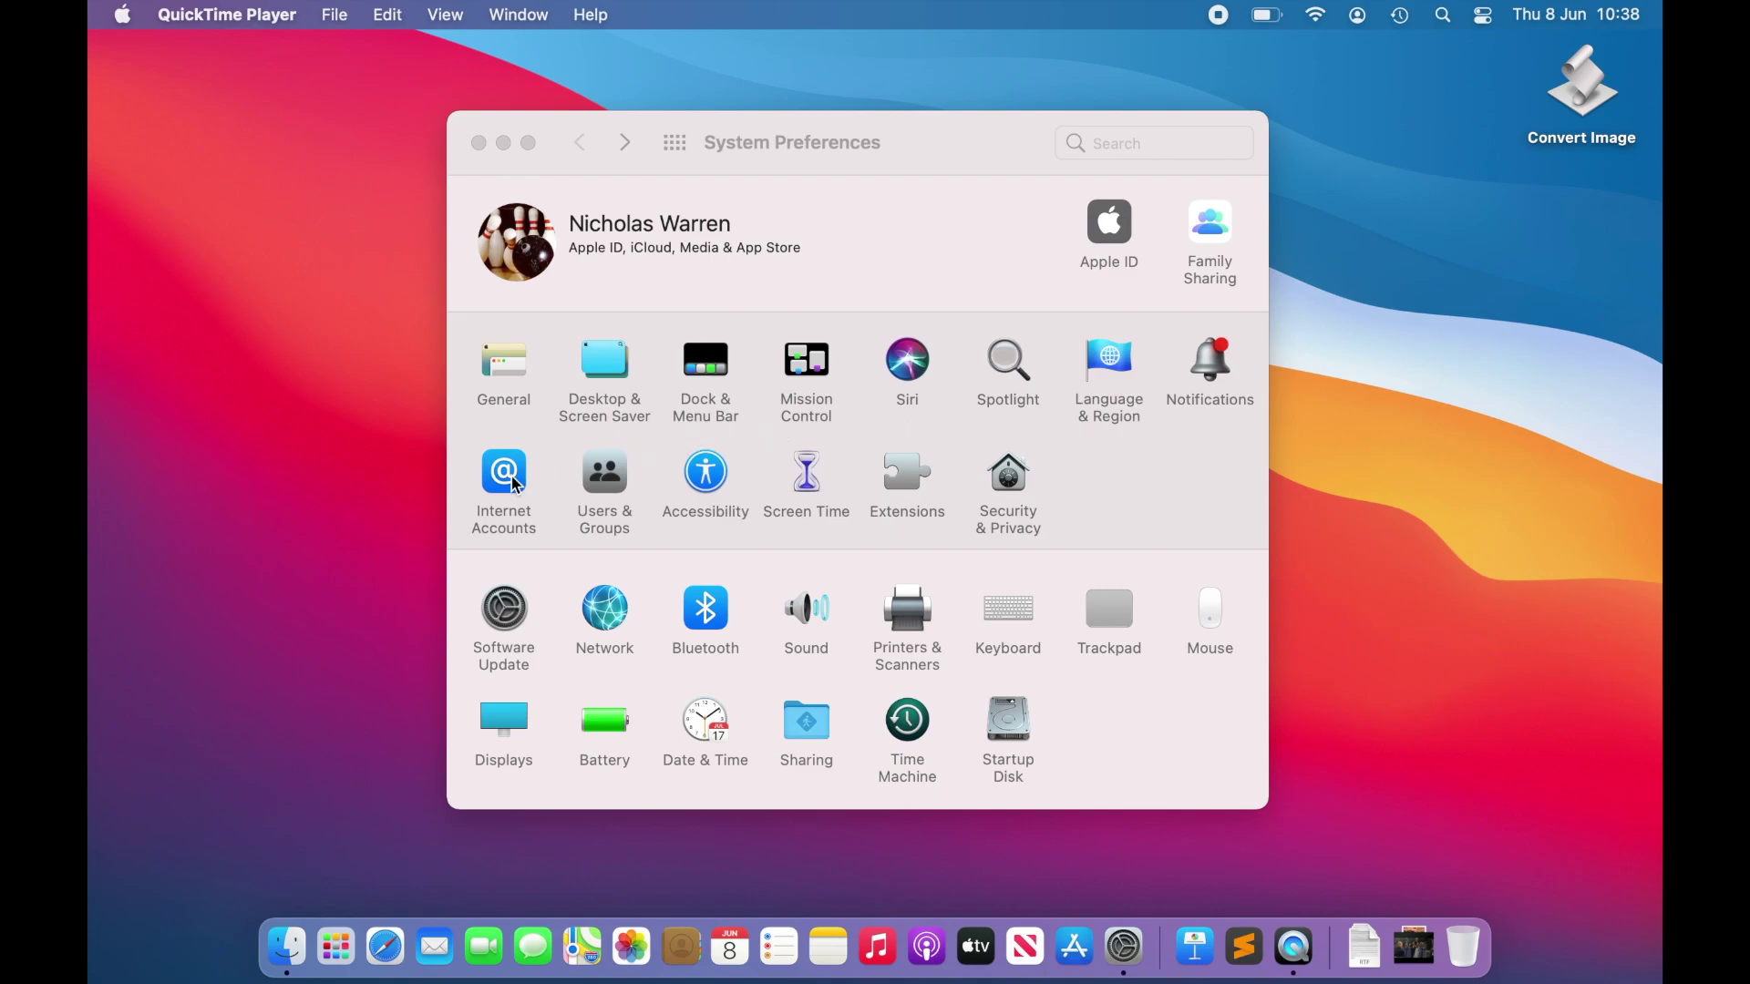
Step: Review the airiam.co.uk mail account in the Internet Accounts settings
{"action": "left_click", "coordinate": [509, 477]}
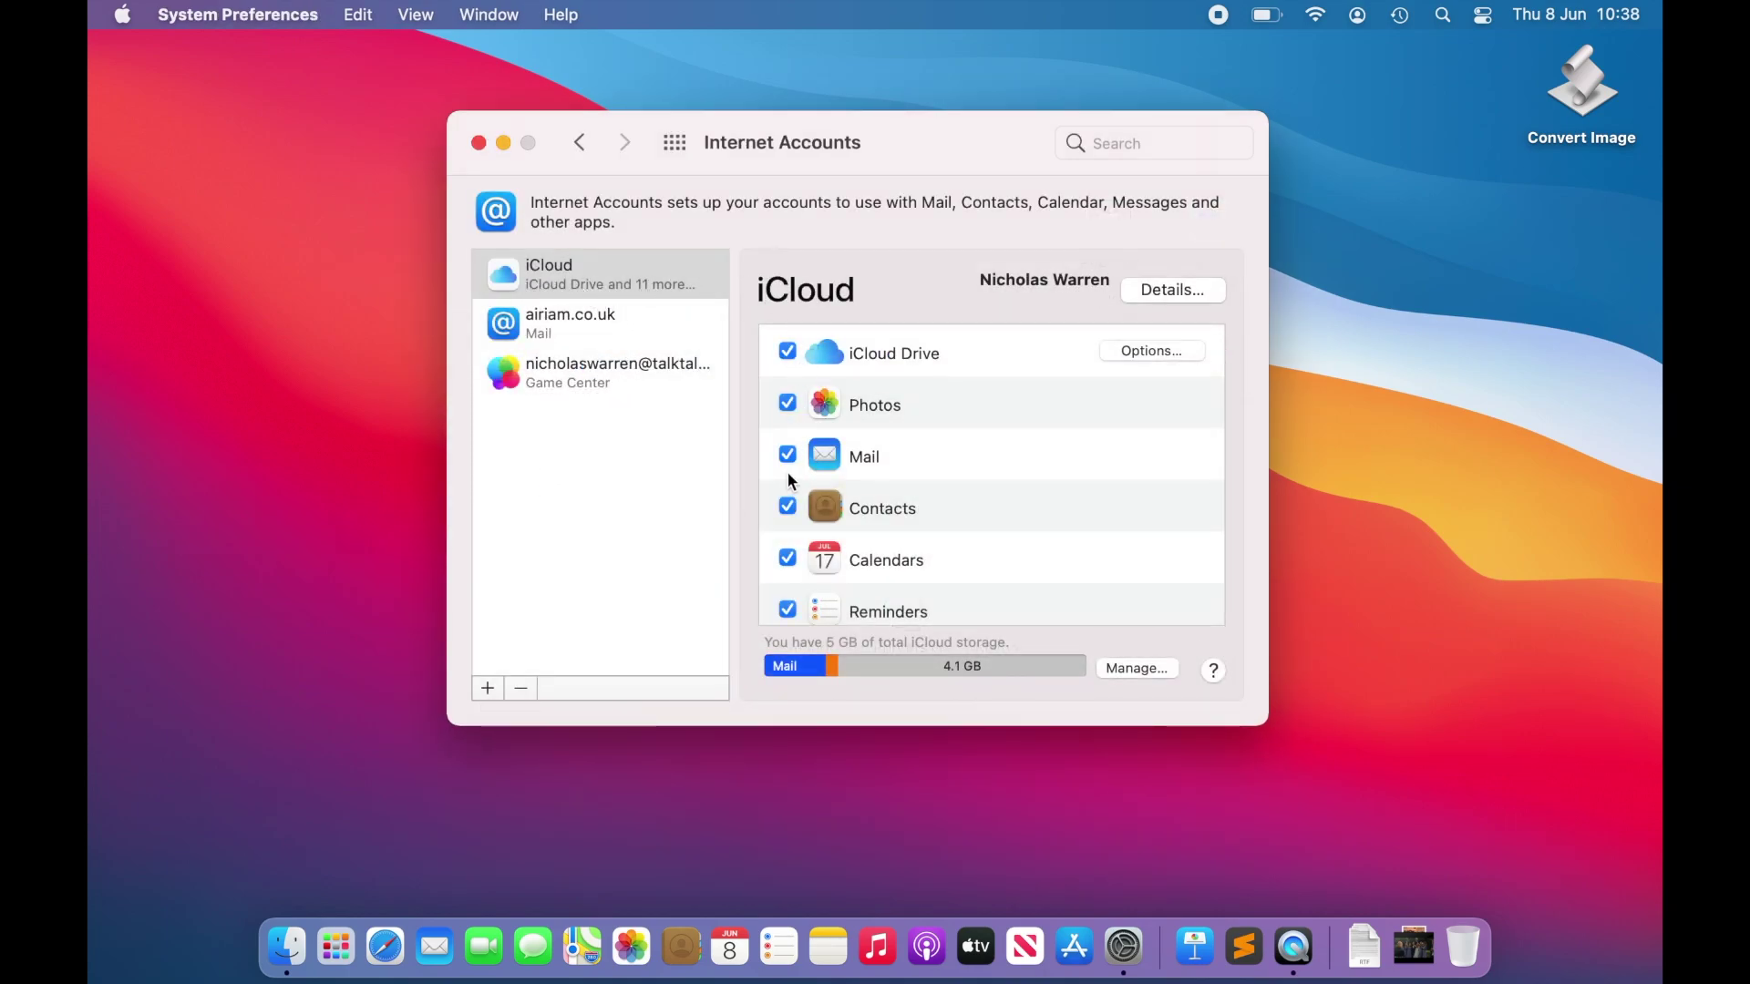
{"action": "left_click", "coordinate": [636, 323]}
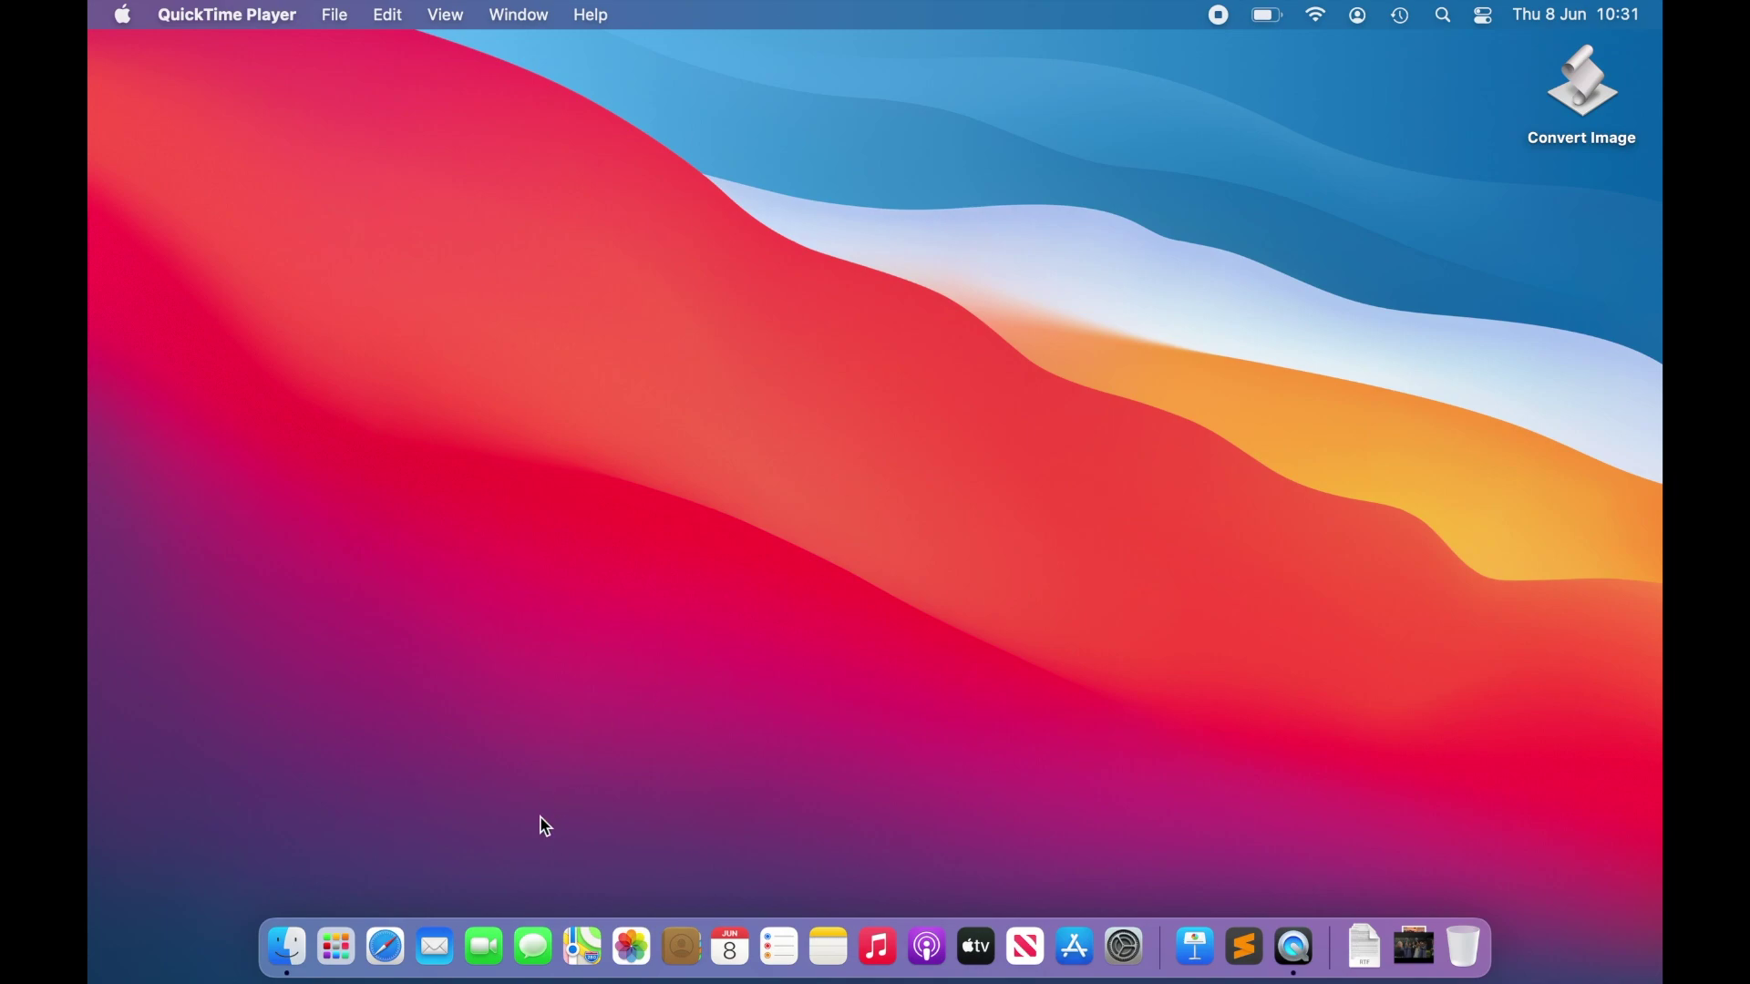
Step: Launch Mail from the Dock and bring up its Preferences window
{"action": "left_click", "coordinate": [446, 963]}
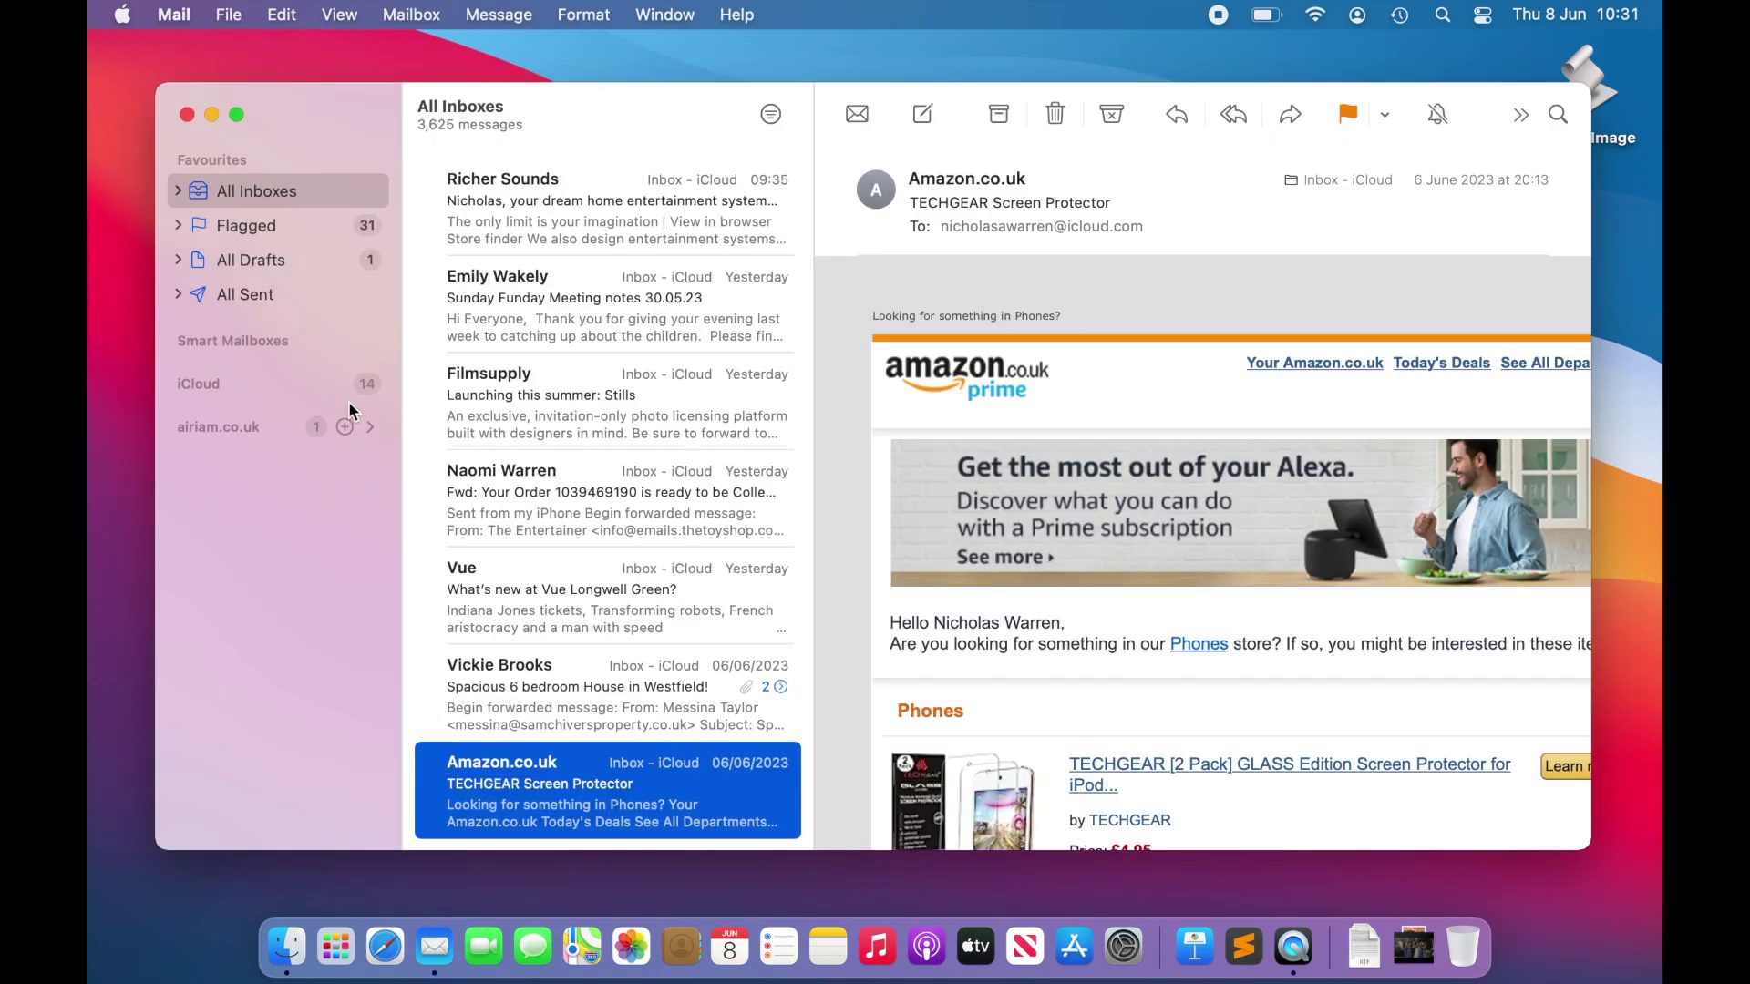
{"action": "left_click", "coordinate": [175, 15]}
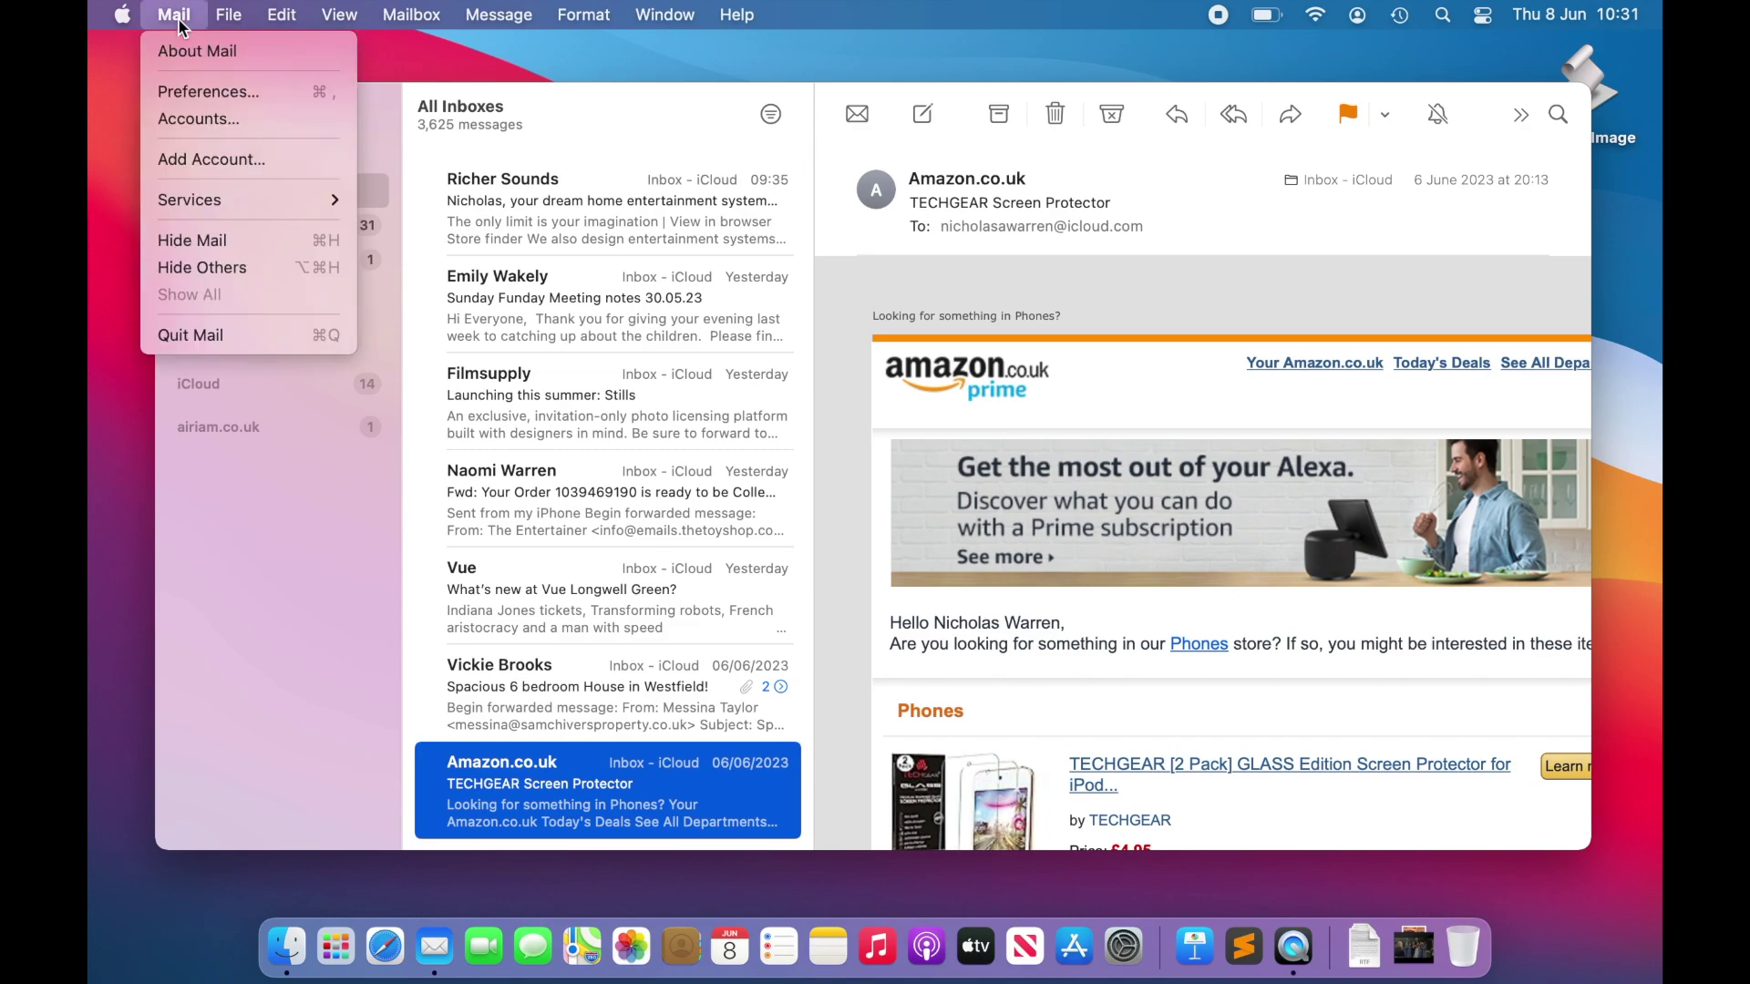
{"action": "left_click", "coordinate": [206, 95]}
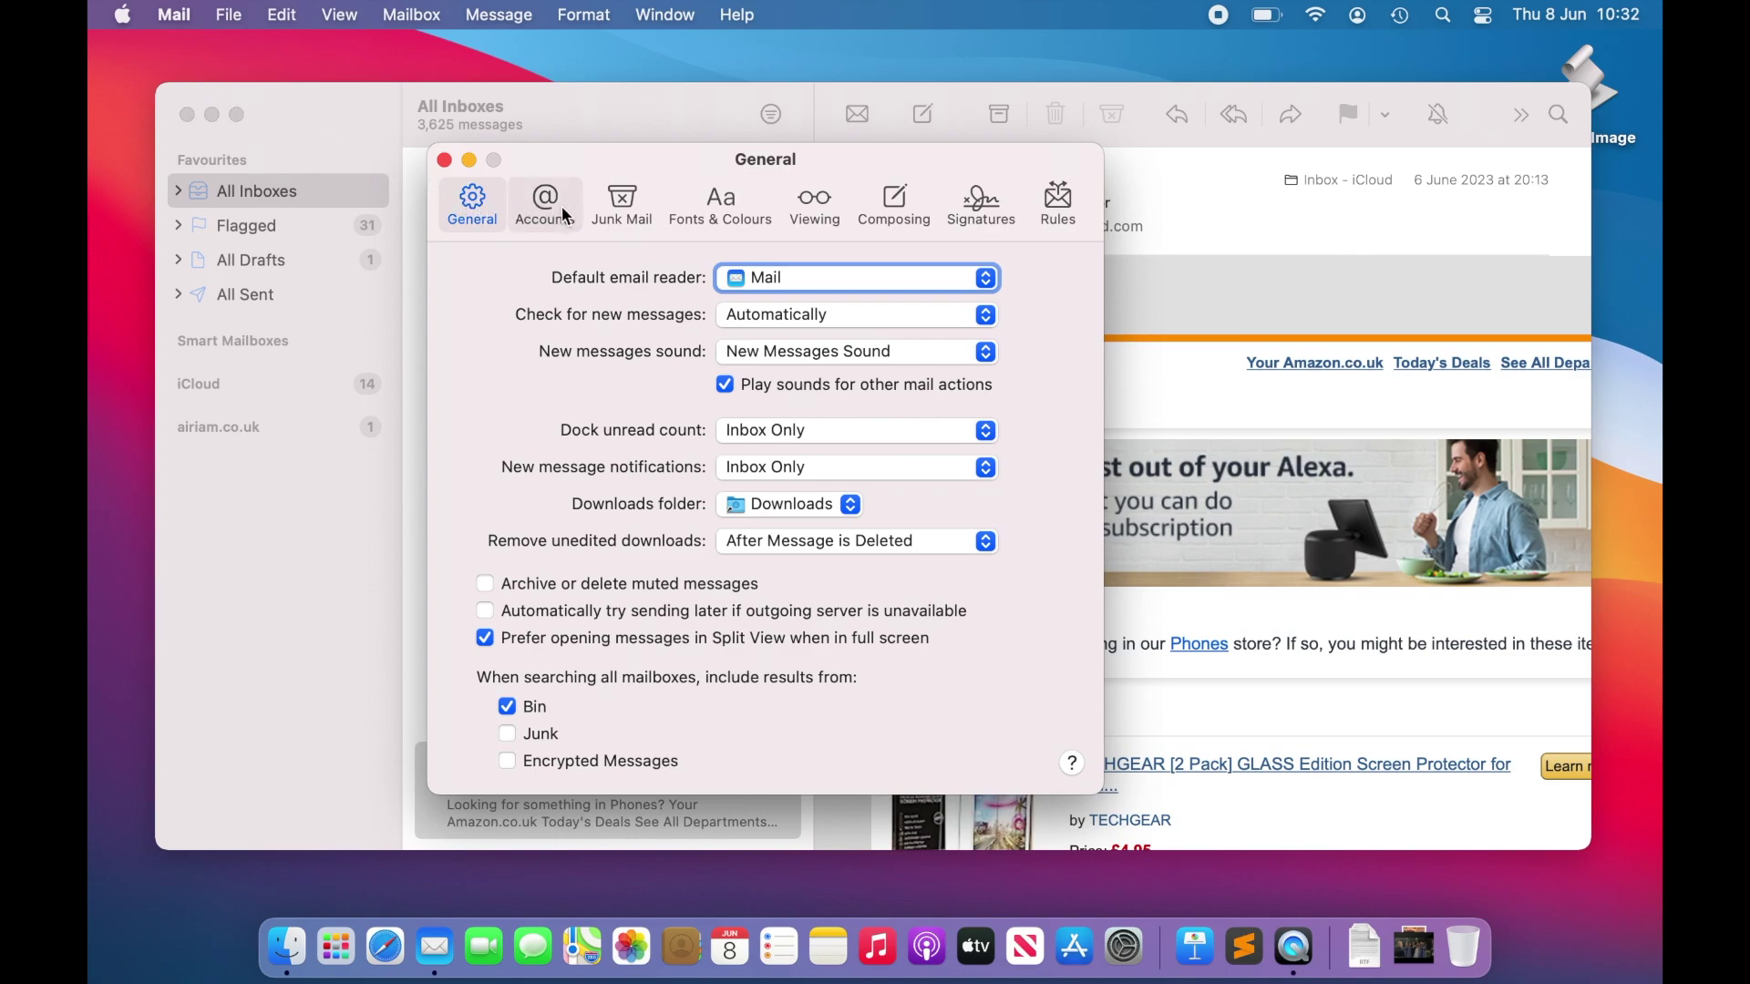
Step: Show the Signatures settings and resize the columns to review the Personal and Work signatures
{"action": "left_click", "coordinate": [982, 210]}
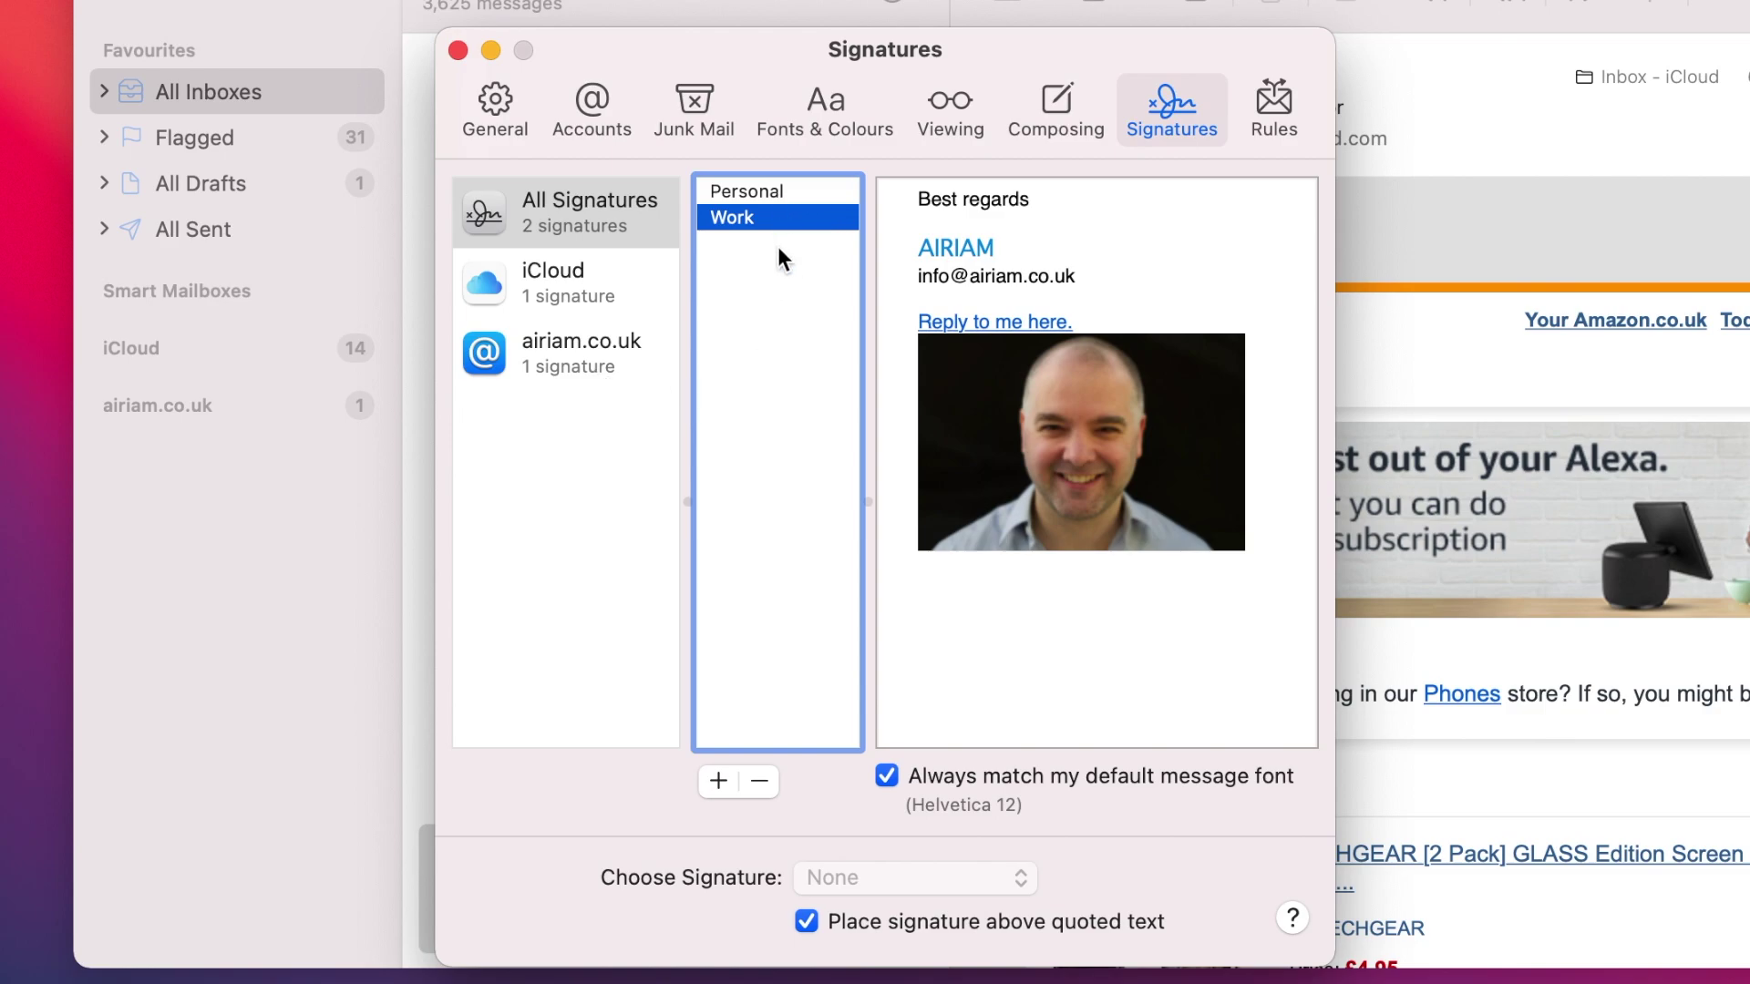
{"action": "mouse_move", "coordinate": [1049, 424]}
{"action": "left_click_drag", "start_coordinate": [867, 503], "coordinate": [635, 501]}
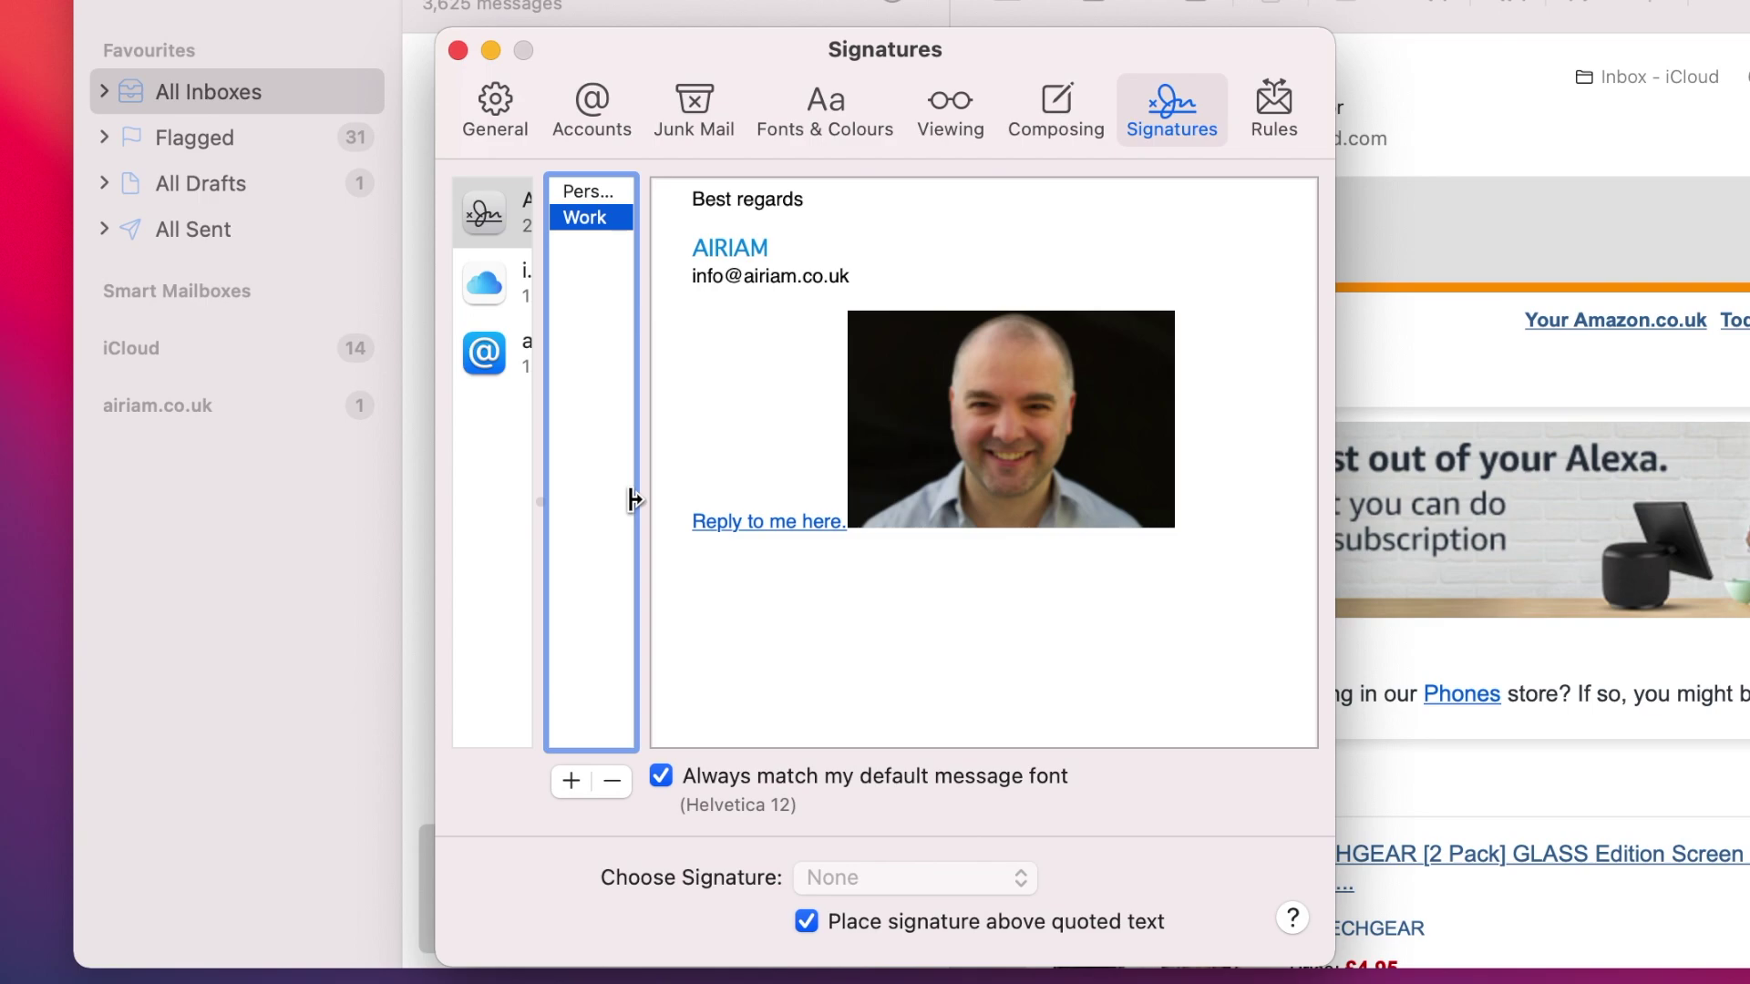
{"action": "left_click_drag", "start_coordinate": [635, 500], "coordinate": [877, 528]}
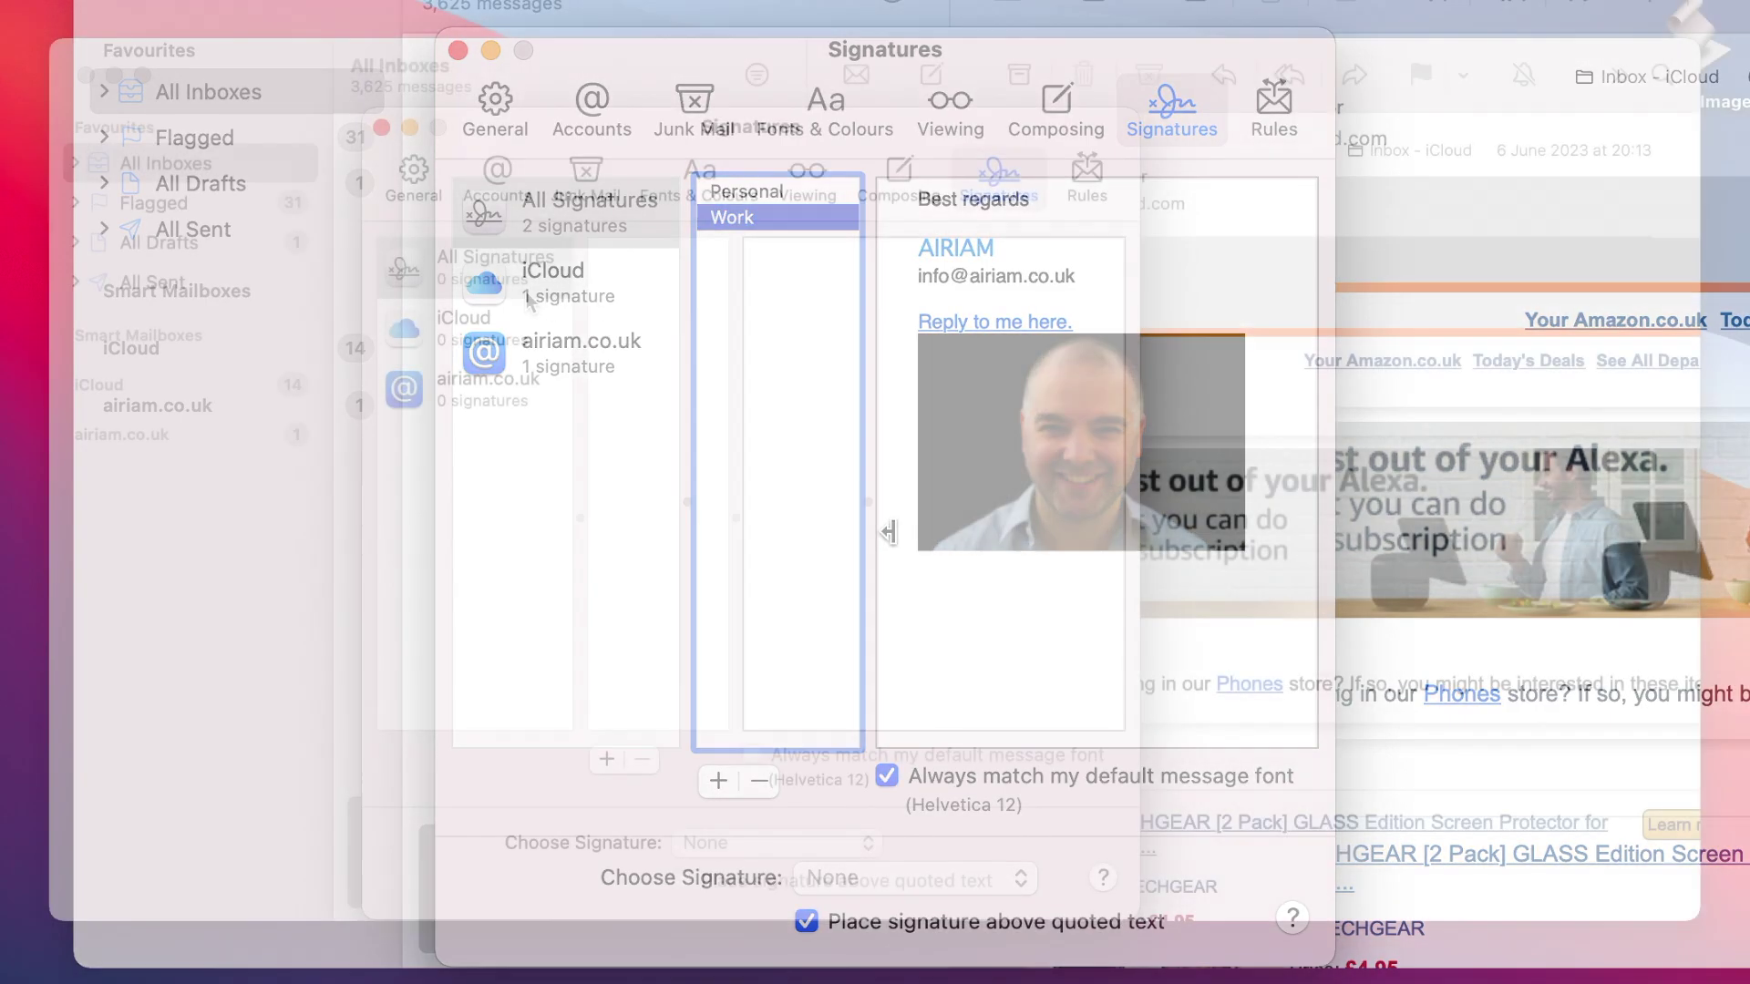
Step: Add one signature under All Signatures and two for airiam.co.uk, then assign Signature #1 to iCloud
{"action": "left_click", "coordinate": [522, 282]}
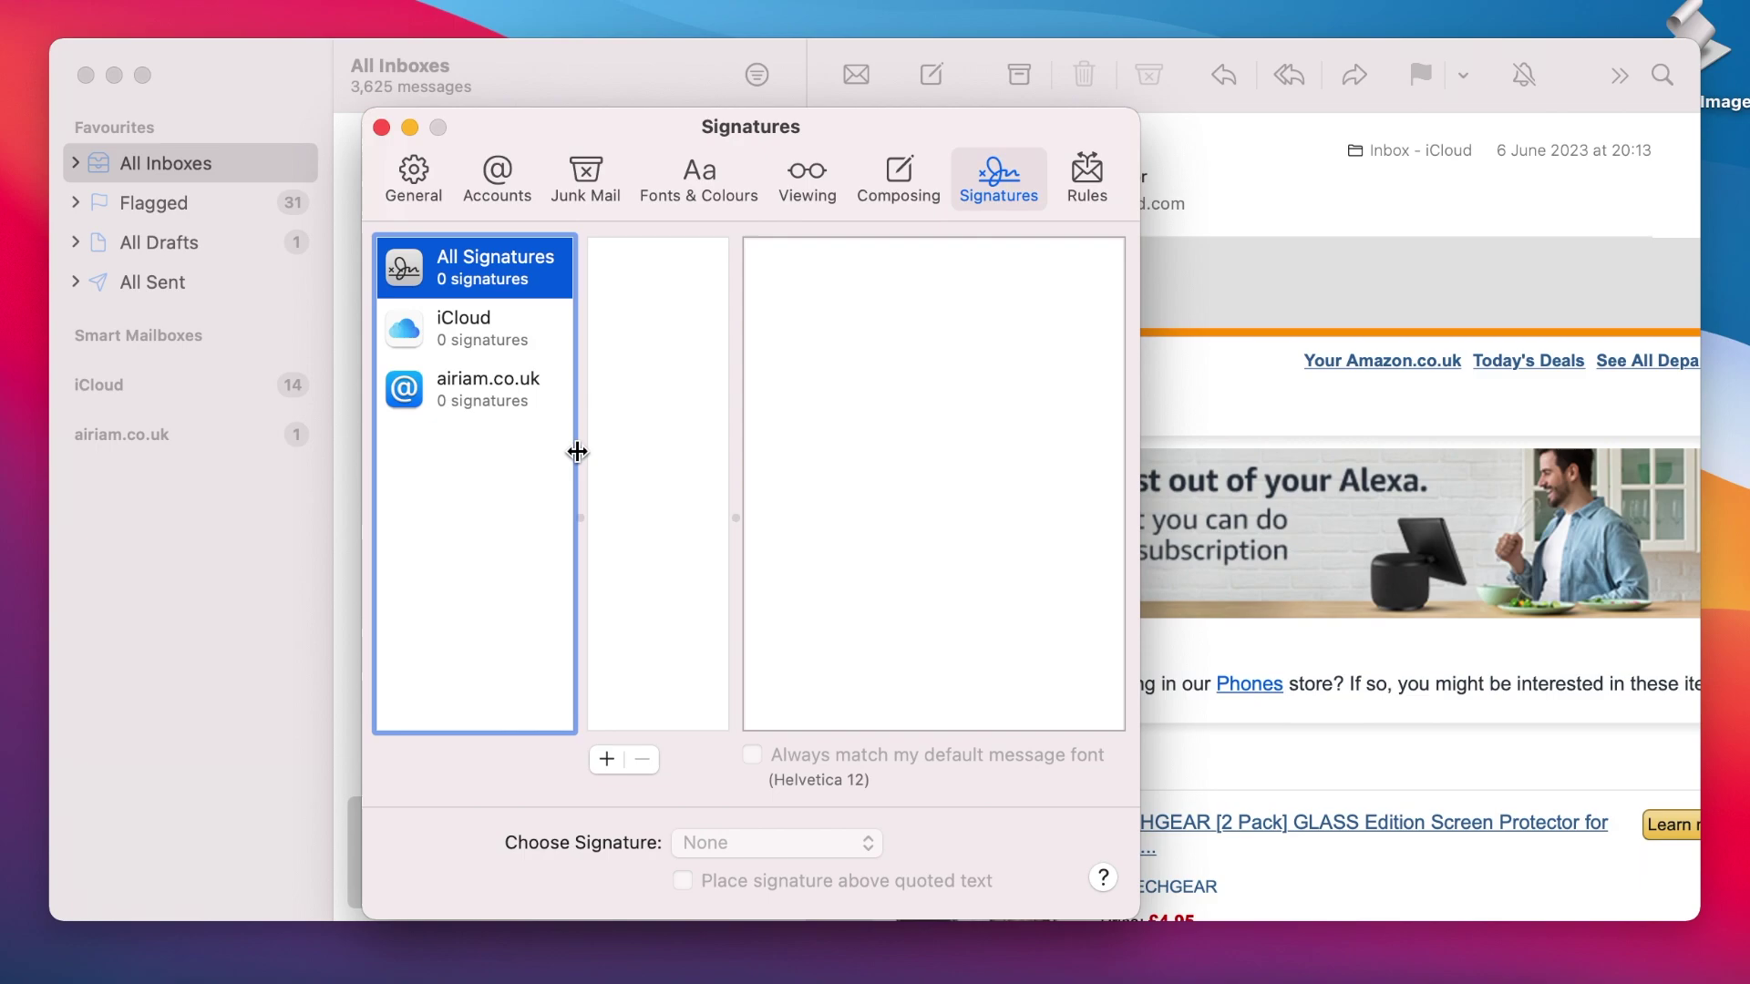
{"action": "left_click", "coordinate": [608, 760]}
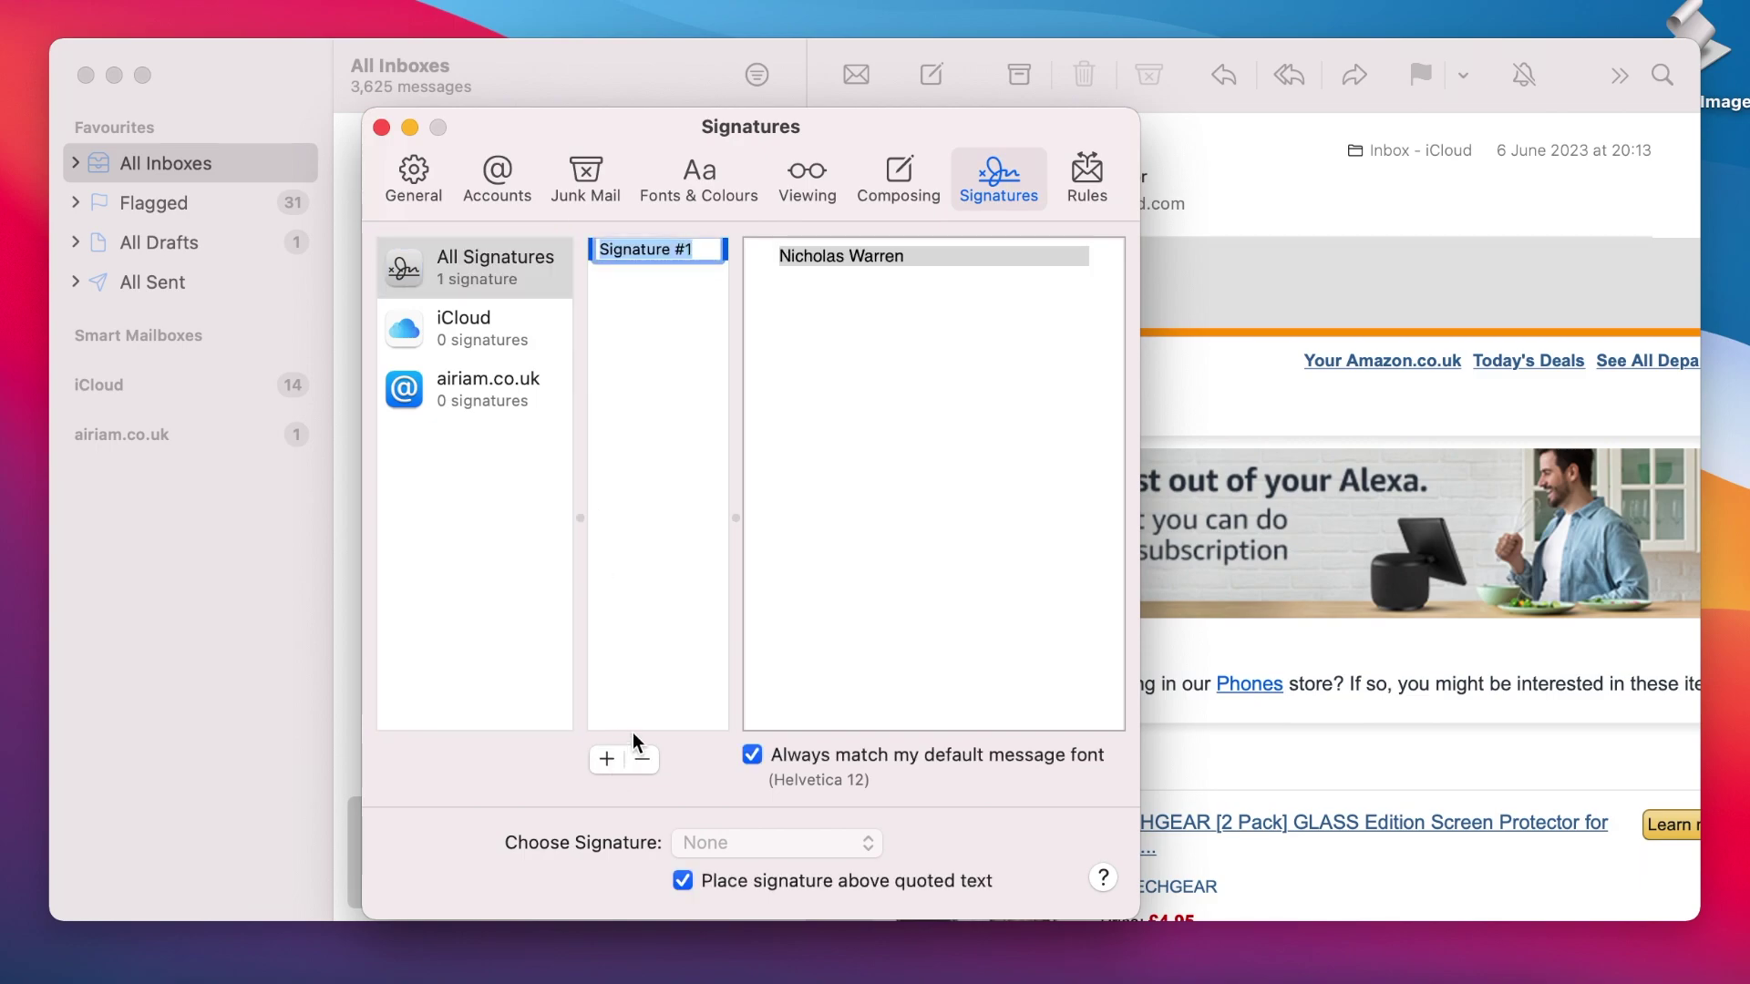
{"action": "left_click", "coordinate": [514, 386]}
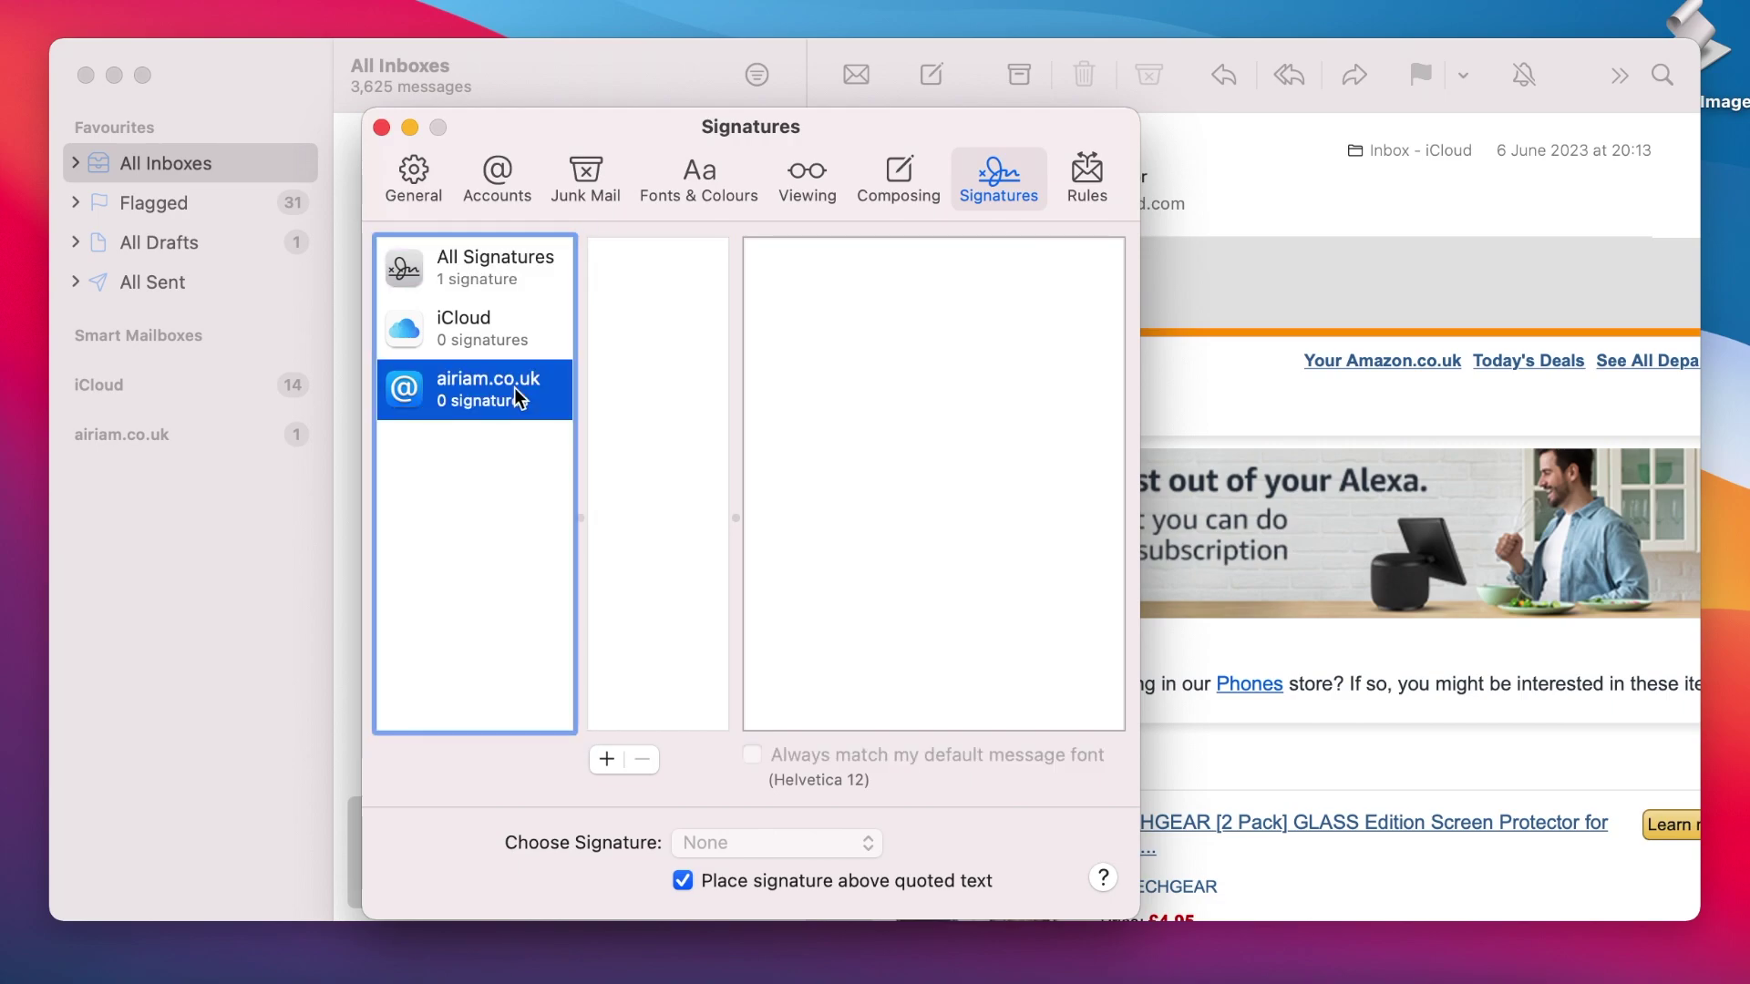
{"action": "left_click", "coordinate": [605, 758]}
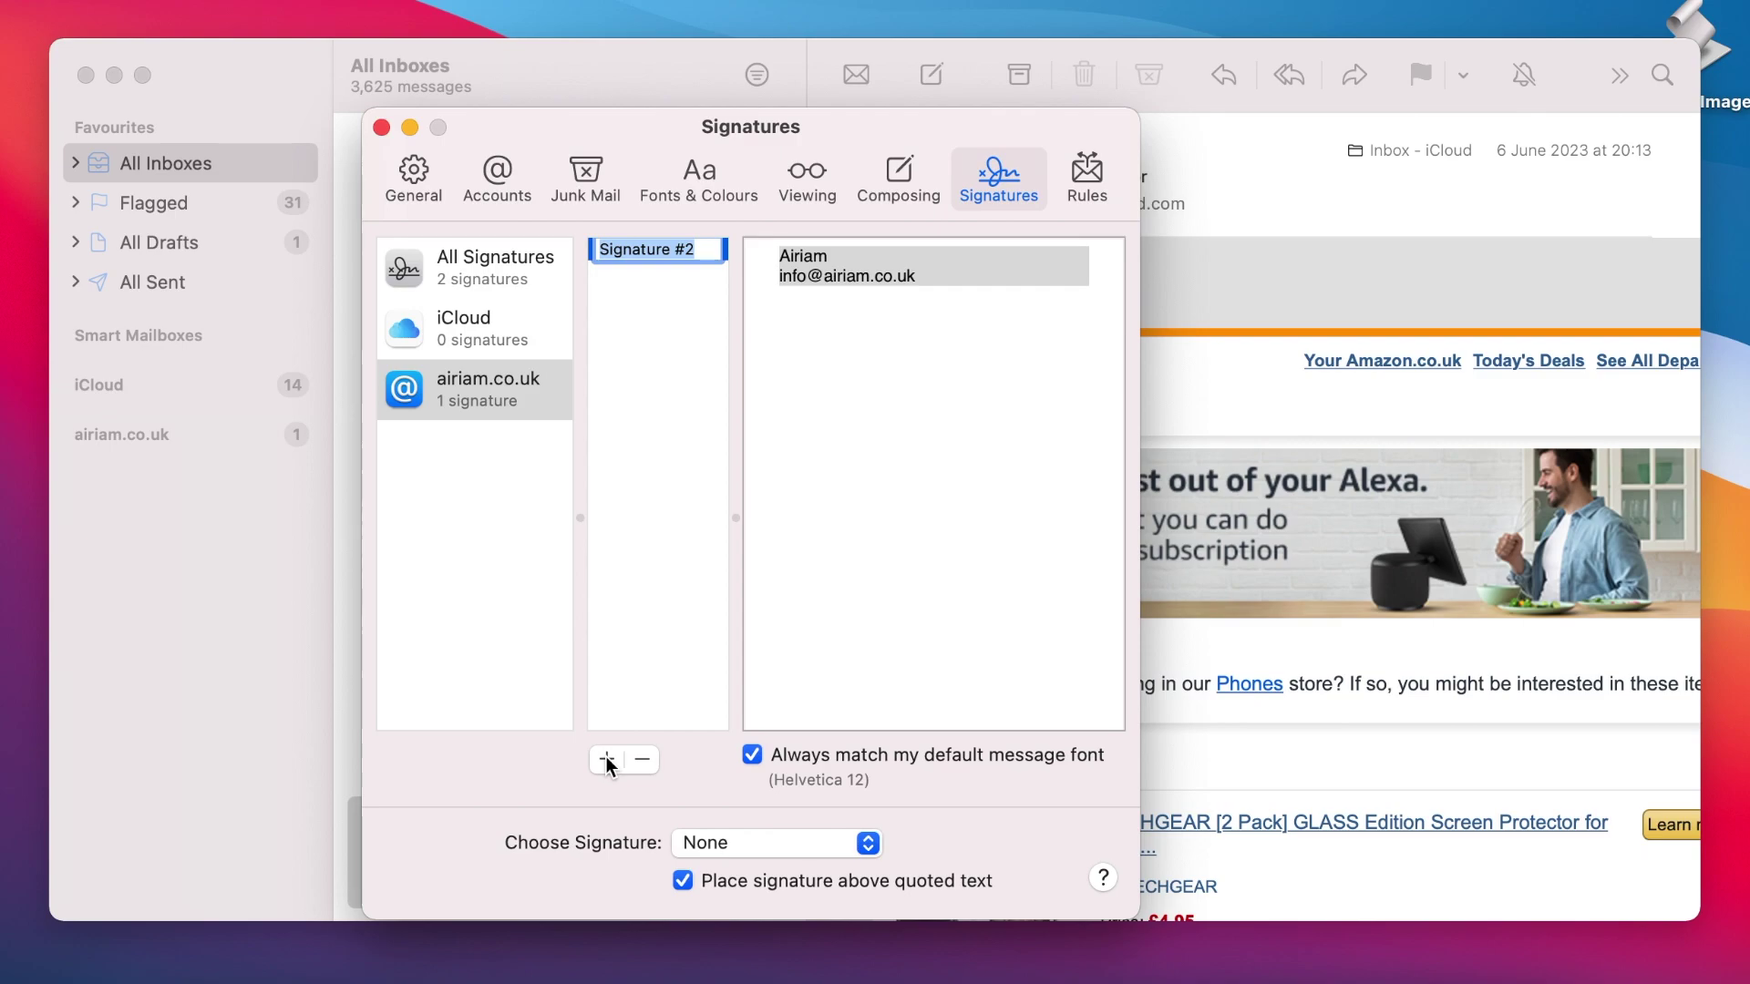
{"action": "left_click", "coordinate": [607, 759]}
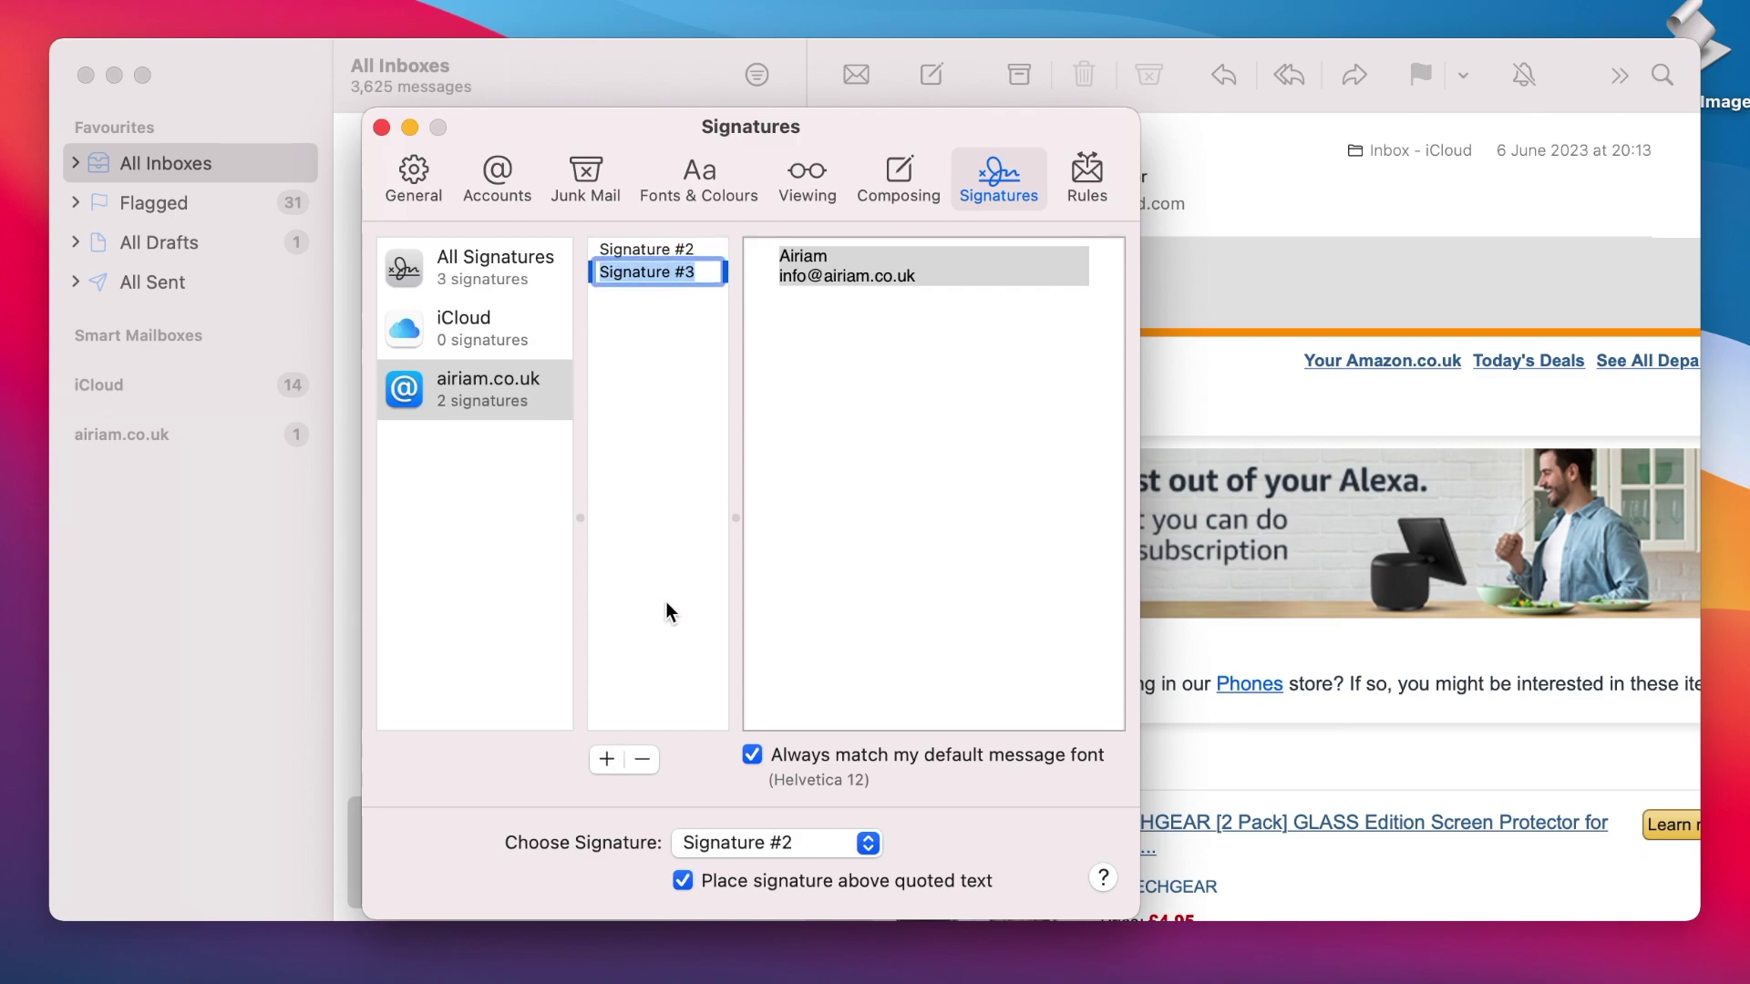
{"action": "left_click", "coordinate": [506, 264]}
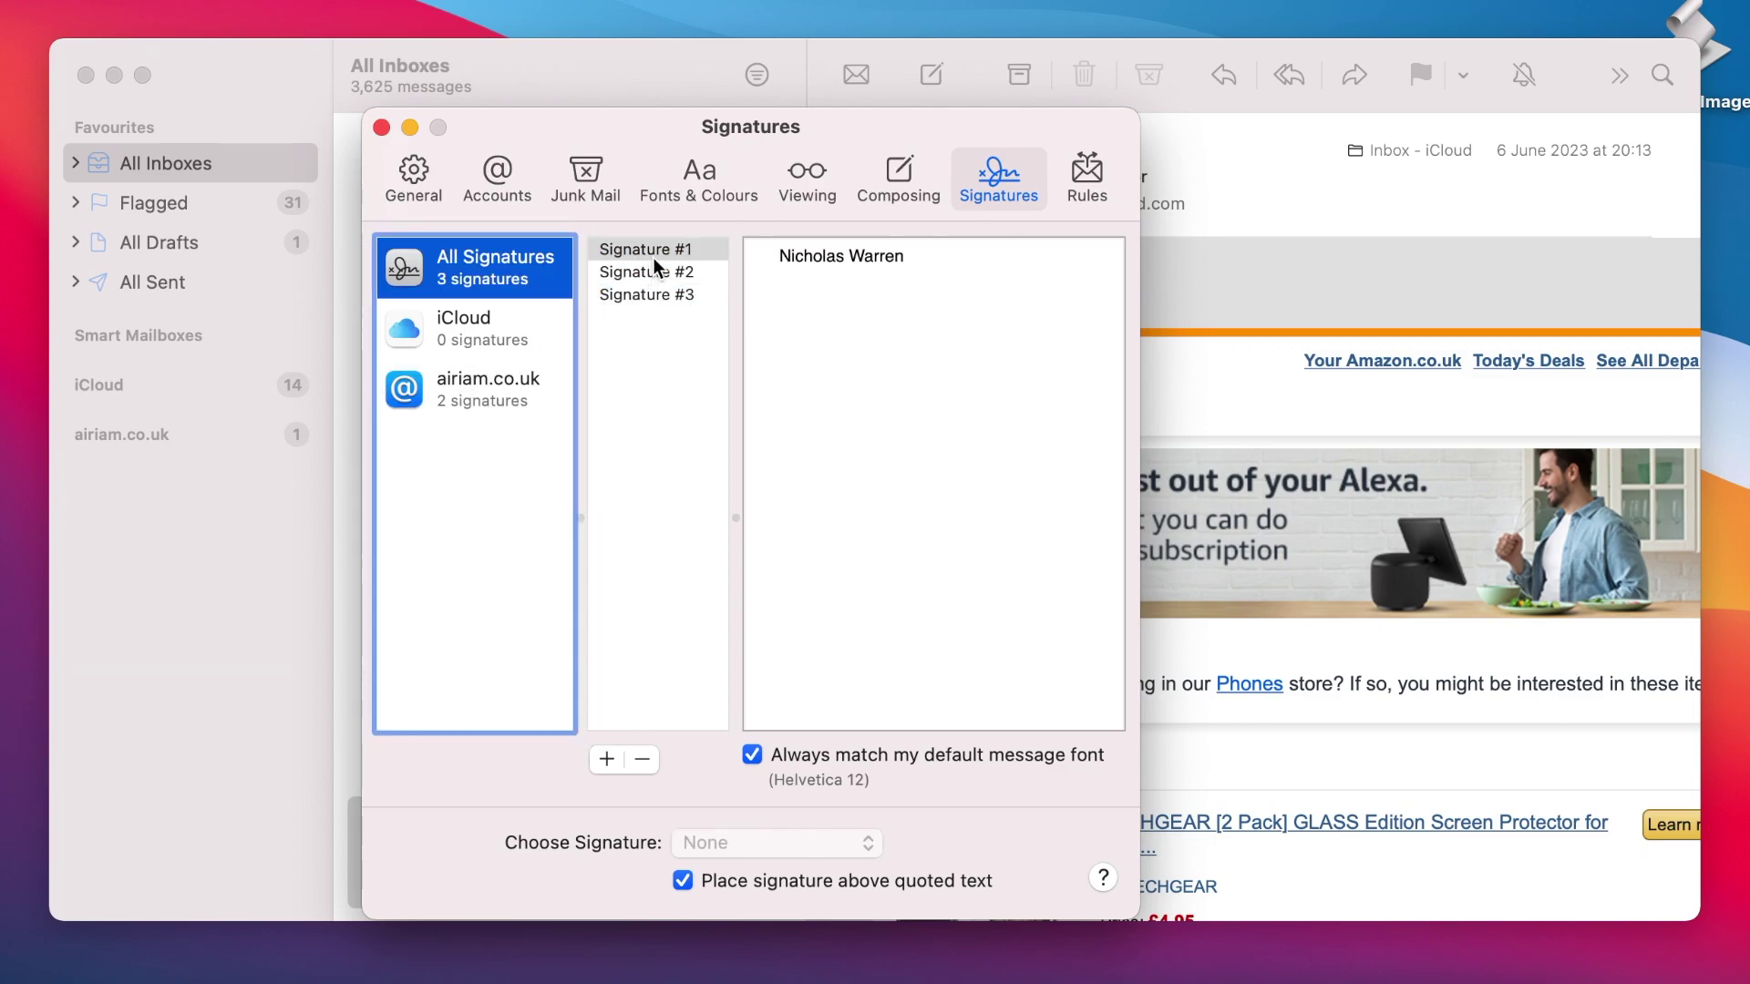
{"action": "left_click_drag", "start_coordinate": [664, 248], "coordinate": [538, 338]}
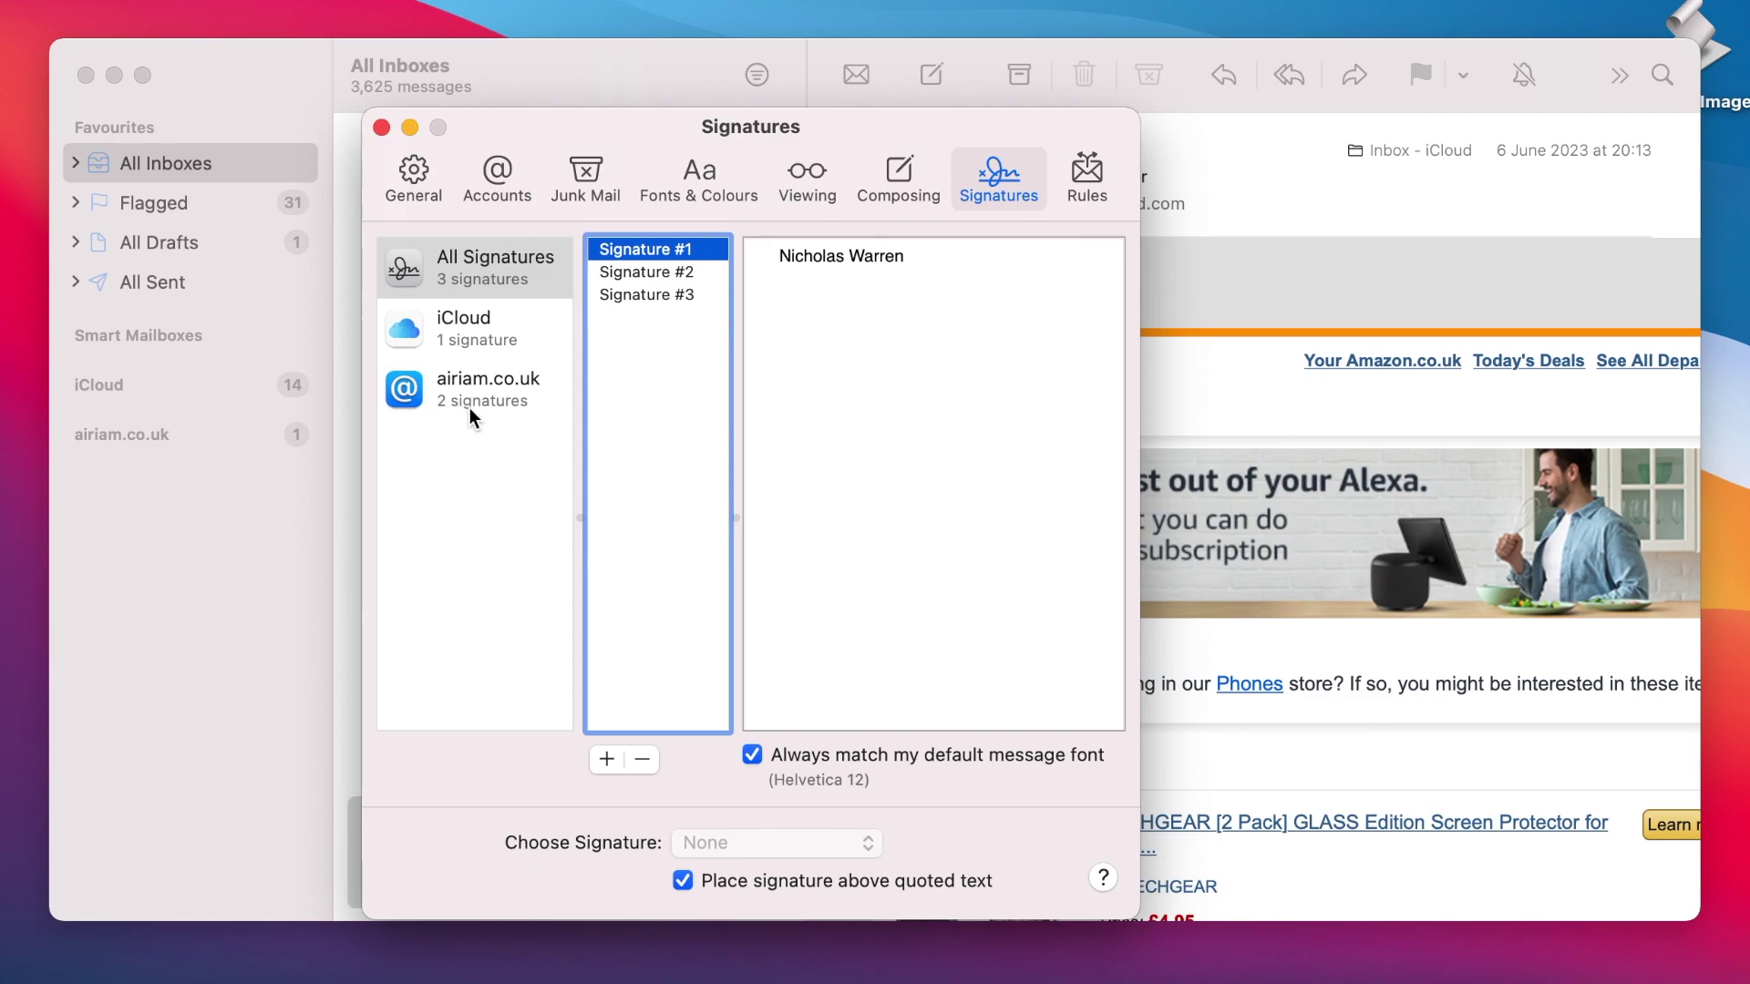
Step: Remove Signature #3 from the airiam.co.uk account
{"action": "left_click", "coordinate": [519, 391]}
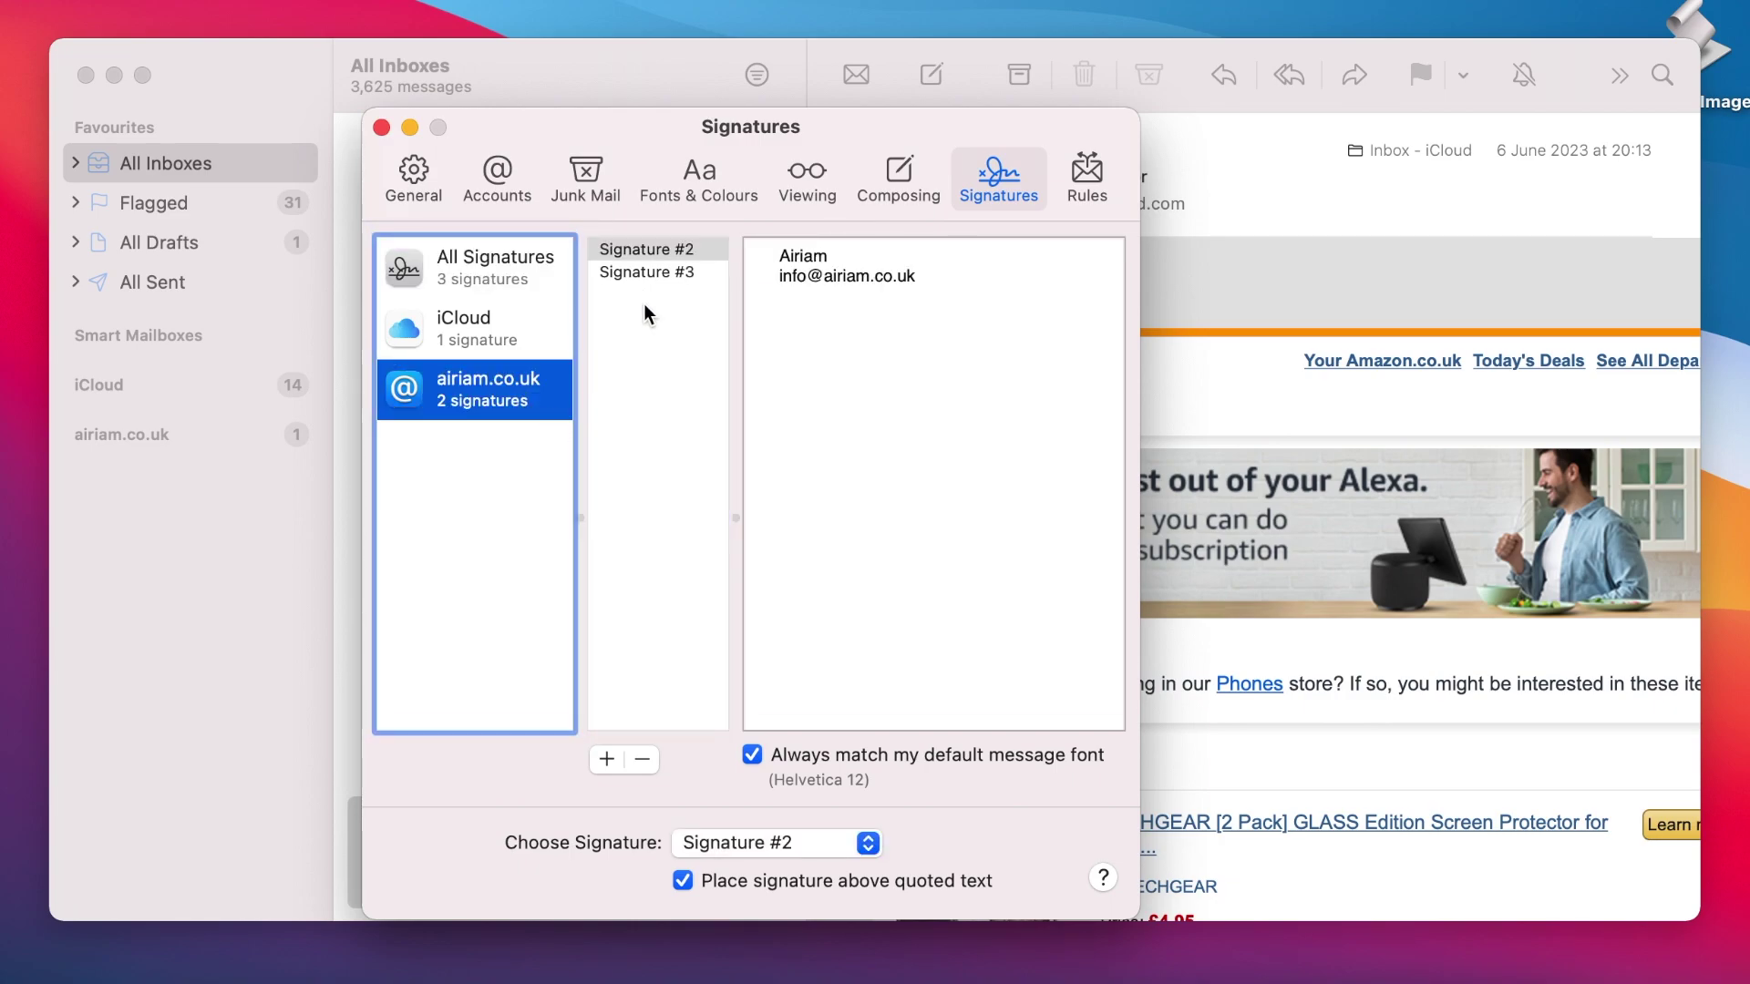
{"action": "left_click", "coordinate": [666, 273]}
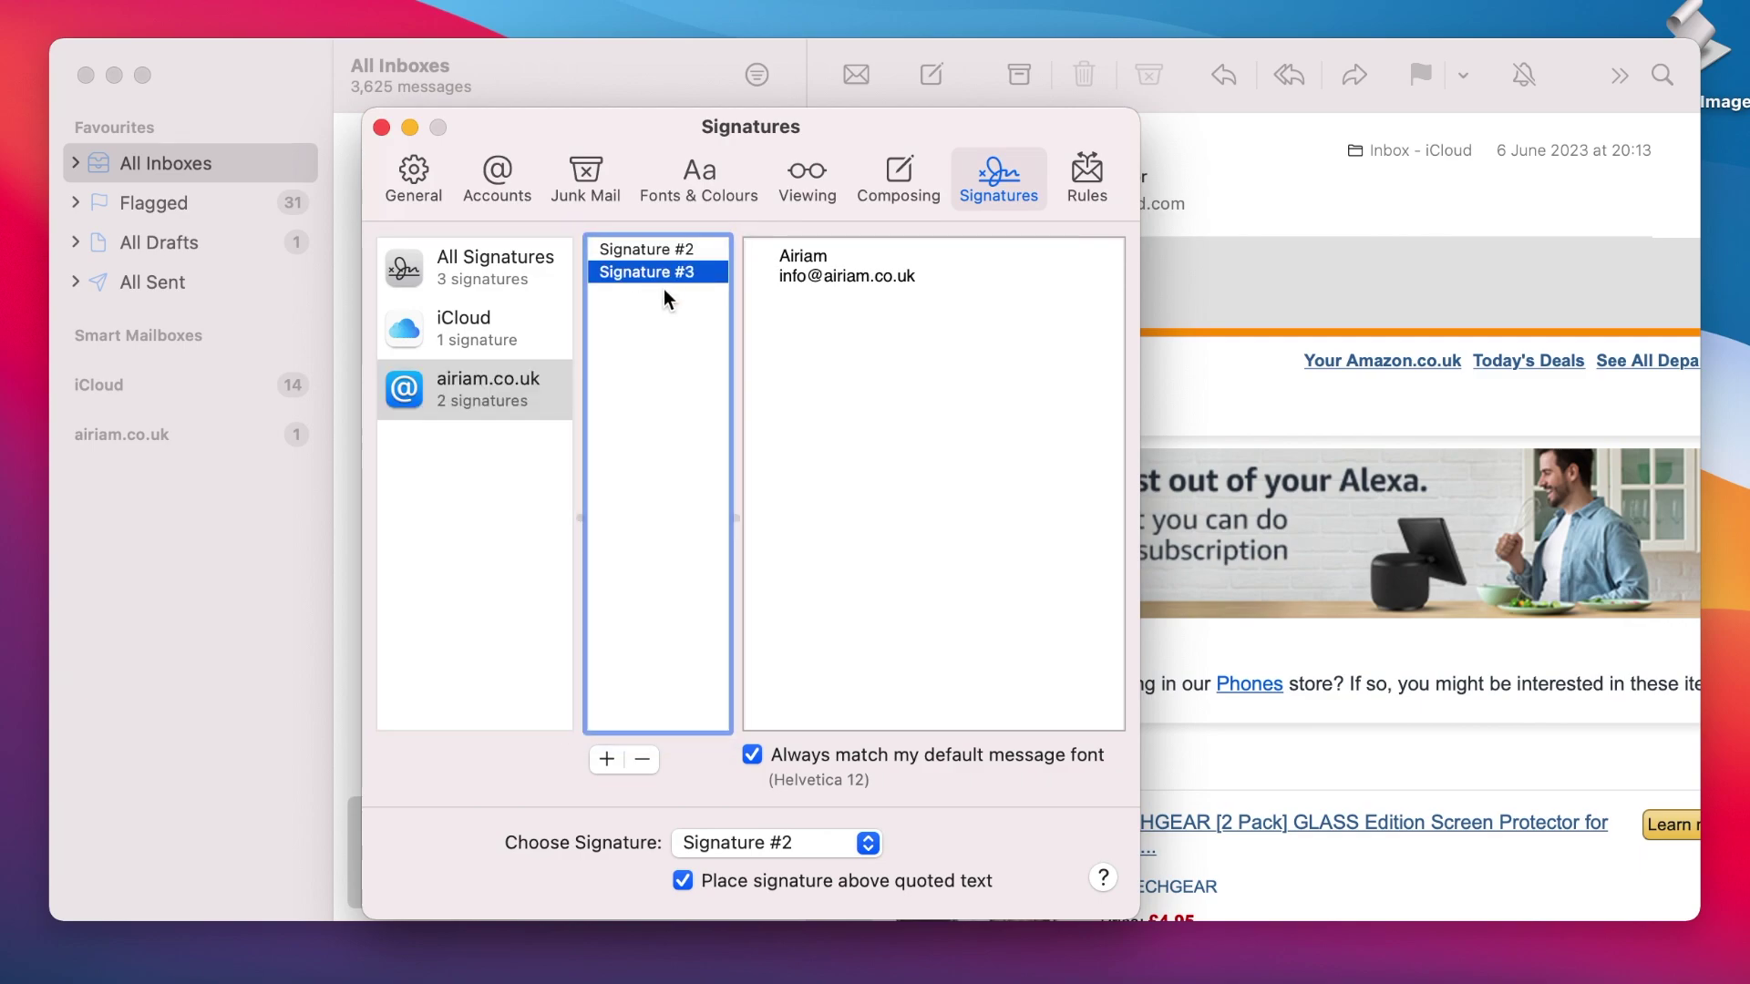
{"action": "left_click", "coordinate": [642, 760]}
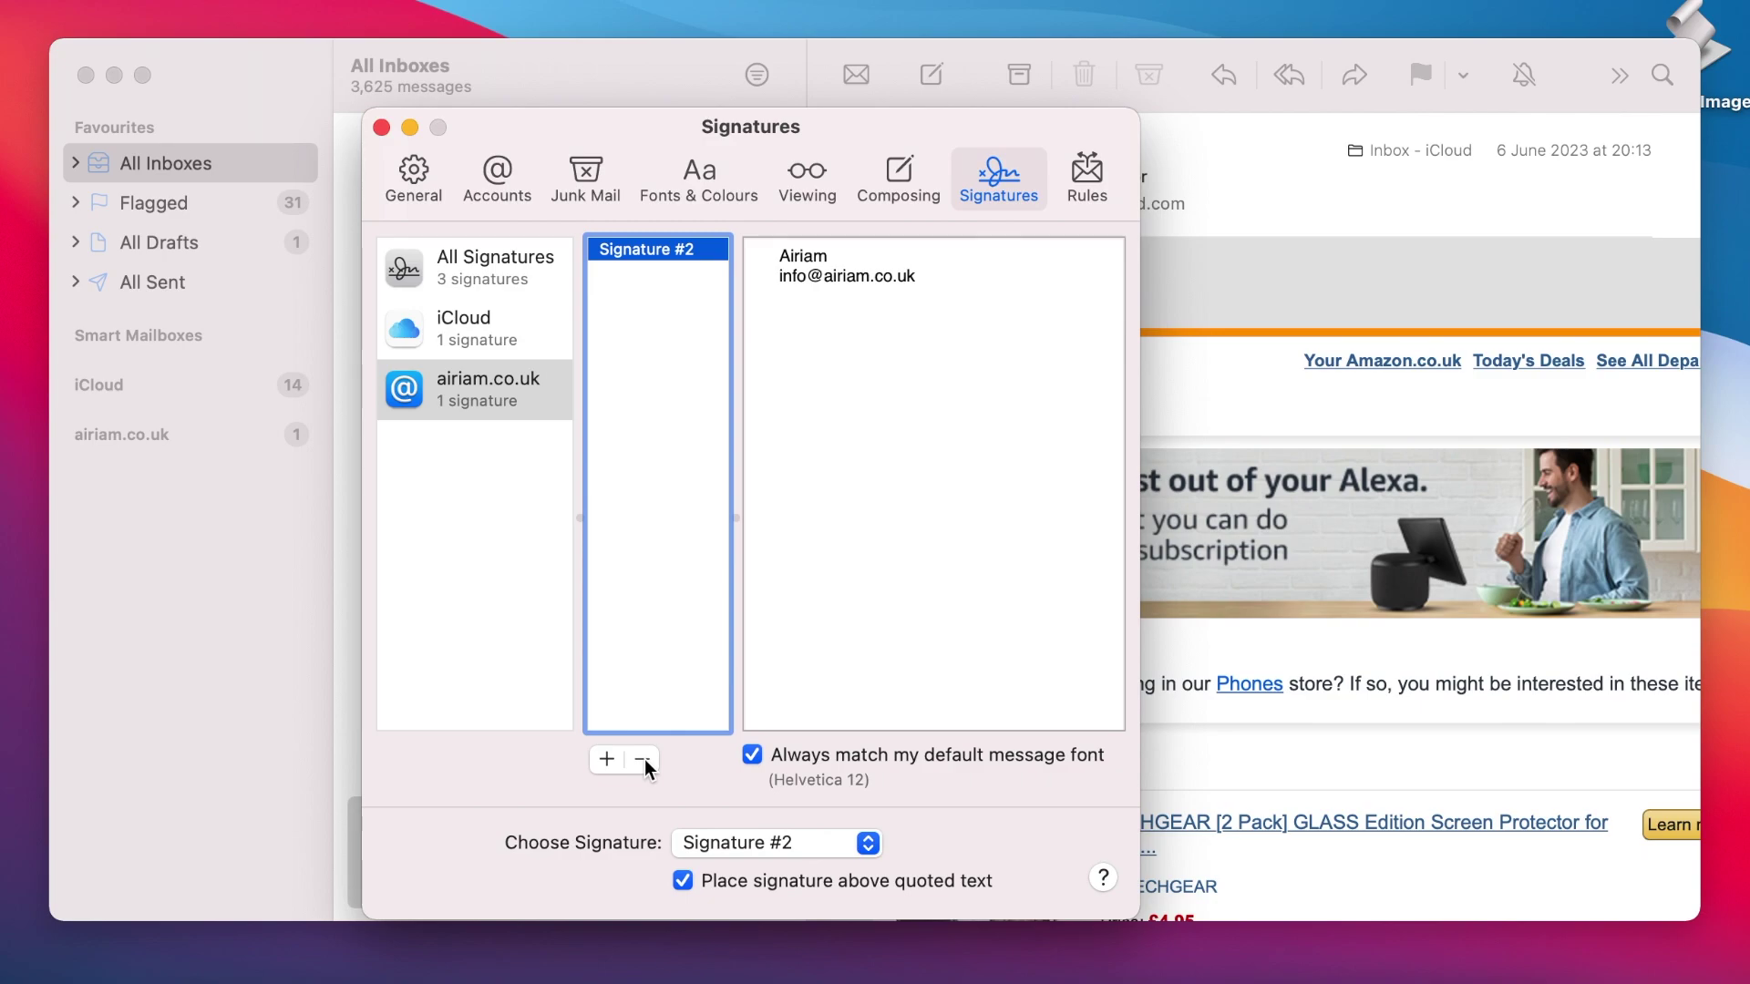
Step: Delete Signature #3 from All Signatures, bringing up the removal confirmation
{"action": "left_click", "coordinate": [521, 285]}
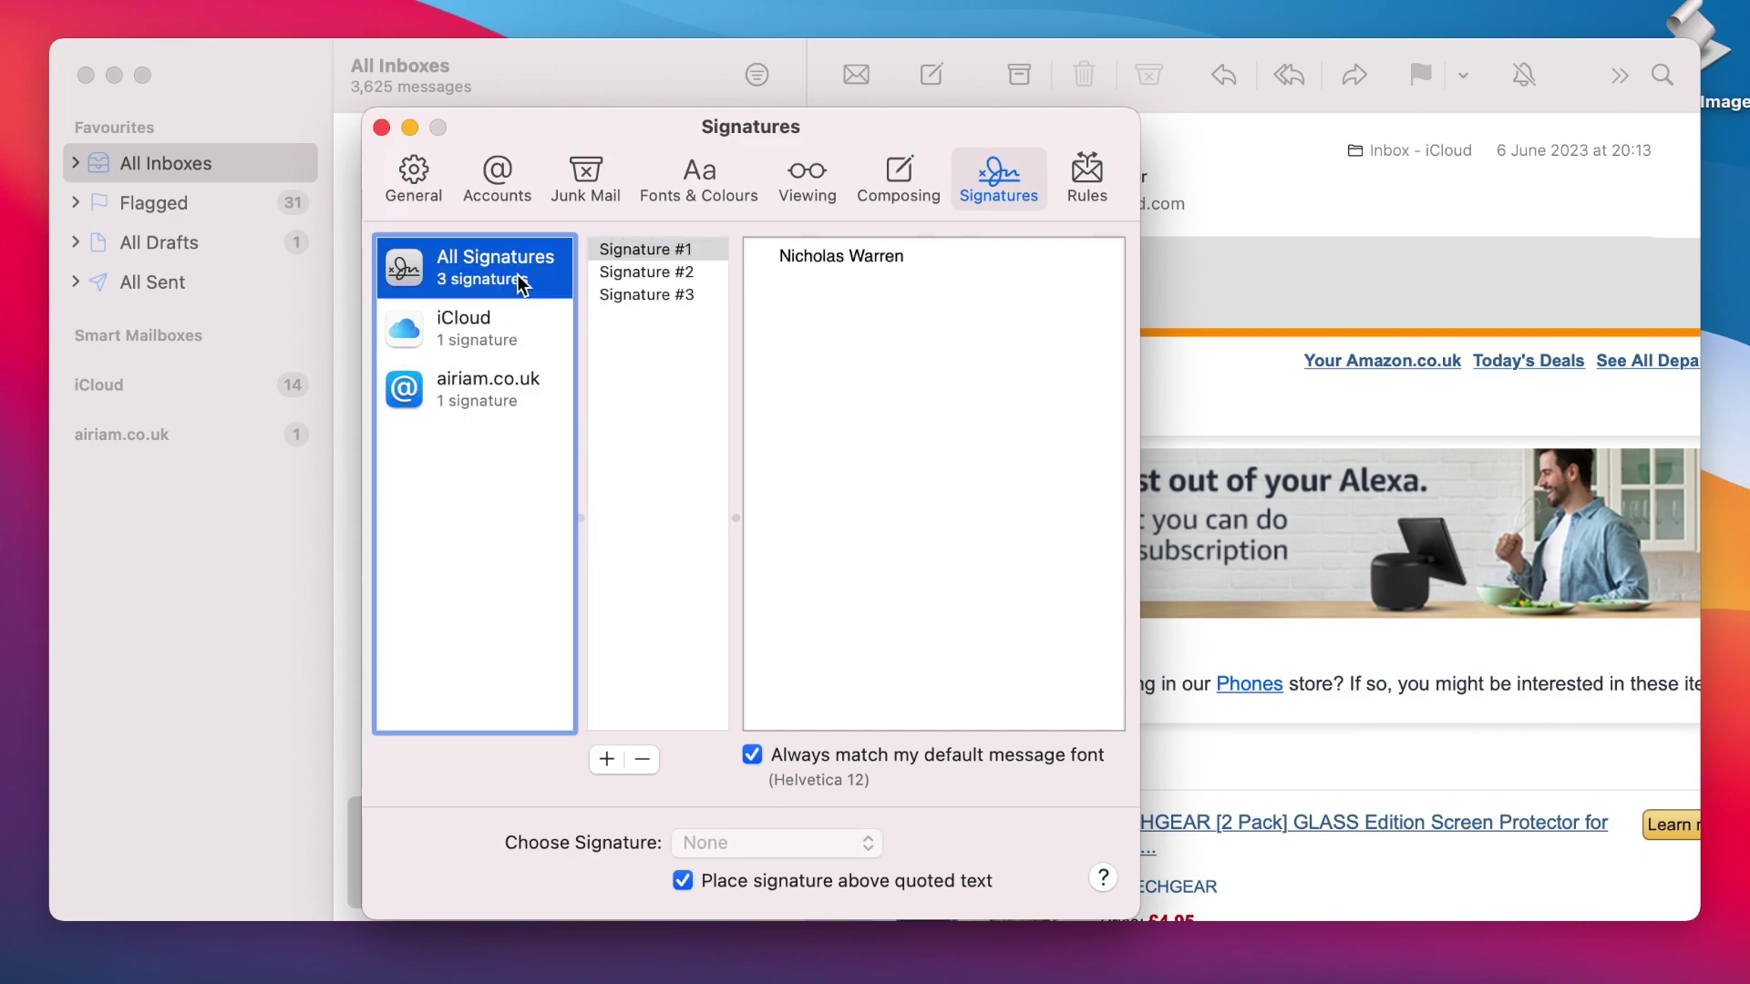
{"action": "left_click", "coordinate": [686, 299]}
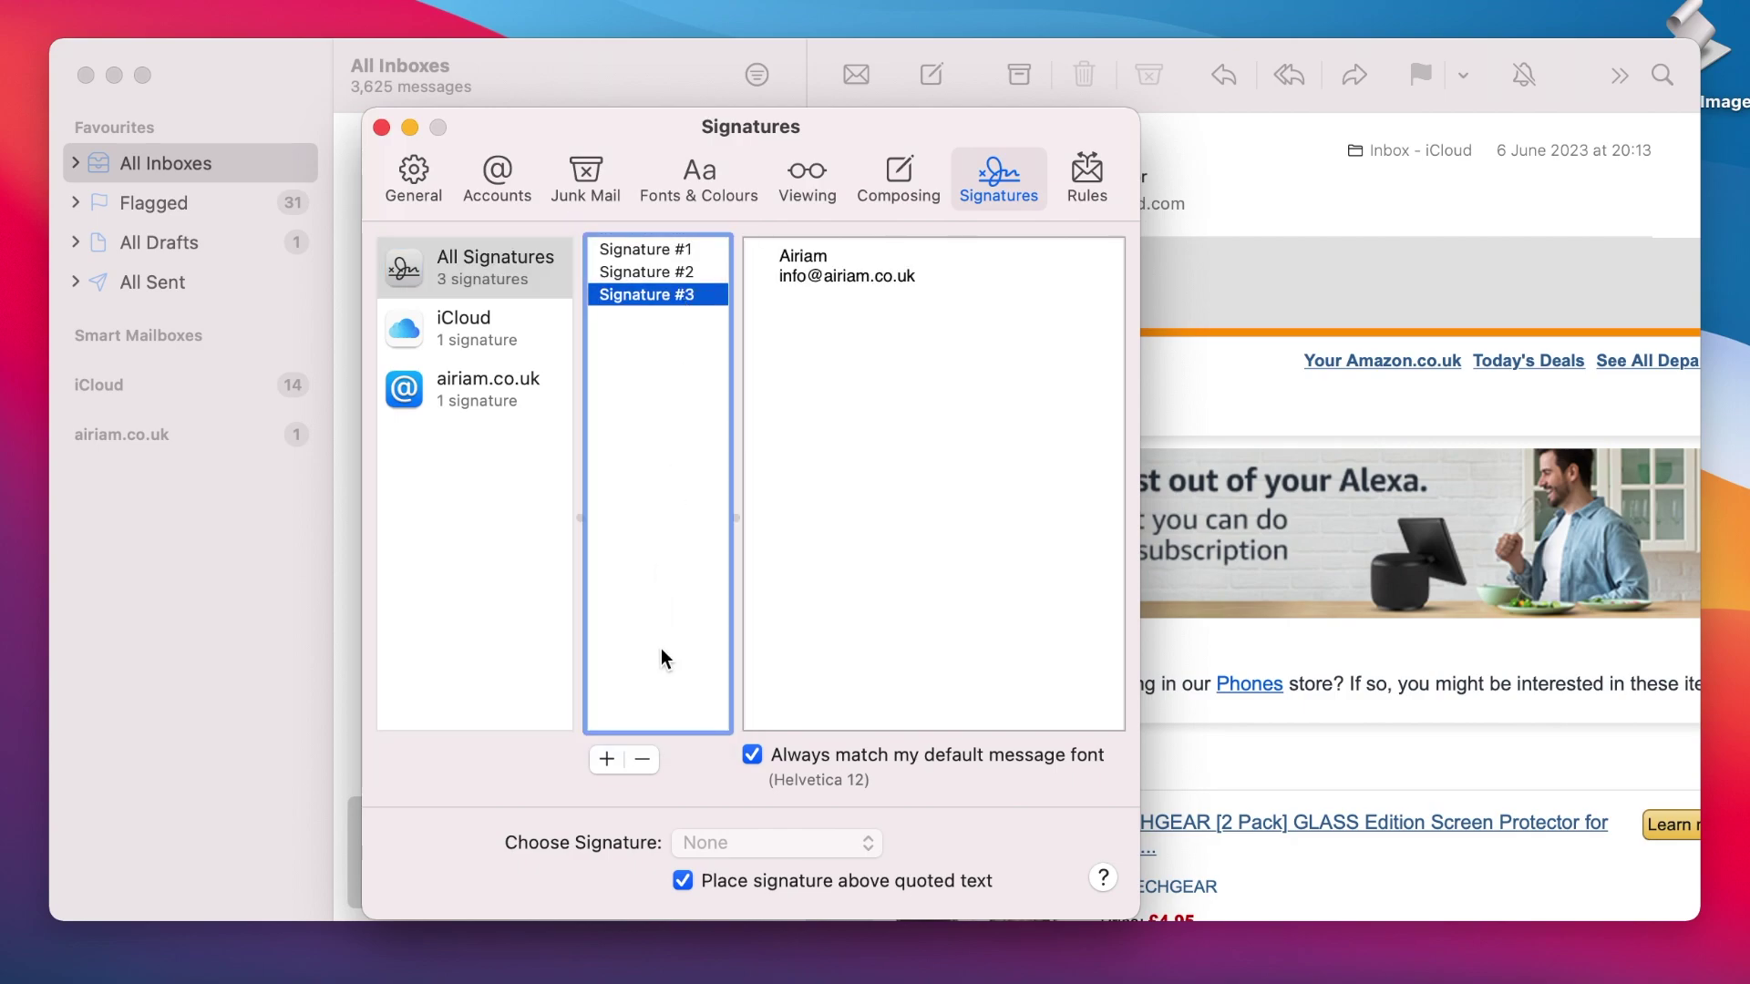
{"action": "left_click", "coordinate": [641, 759]}
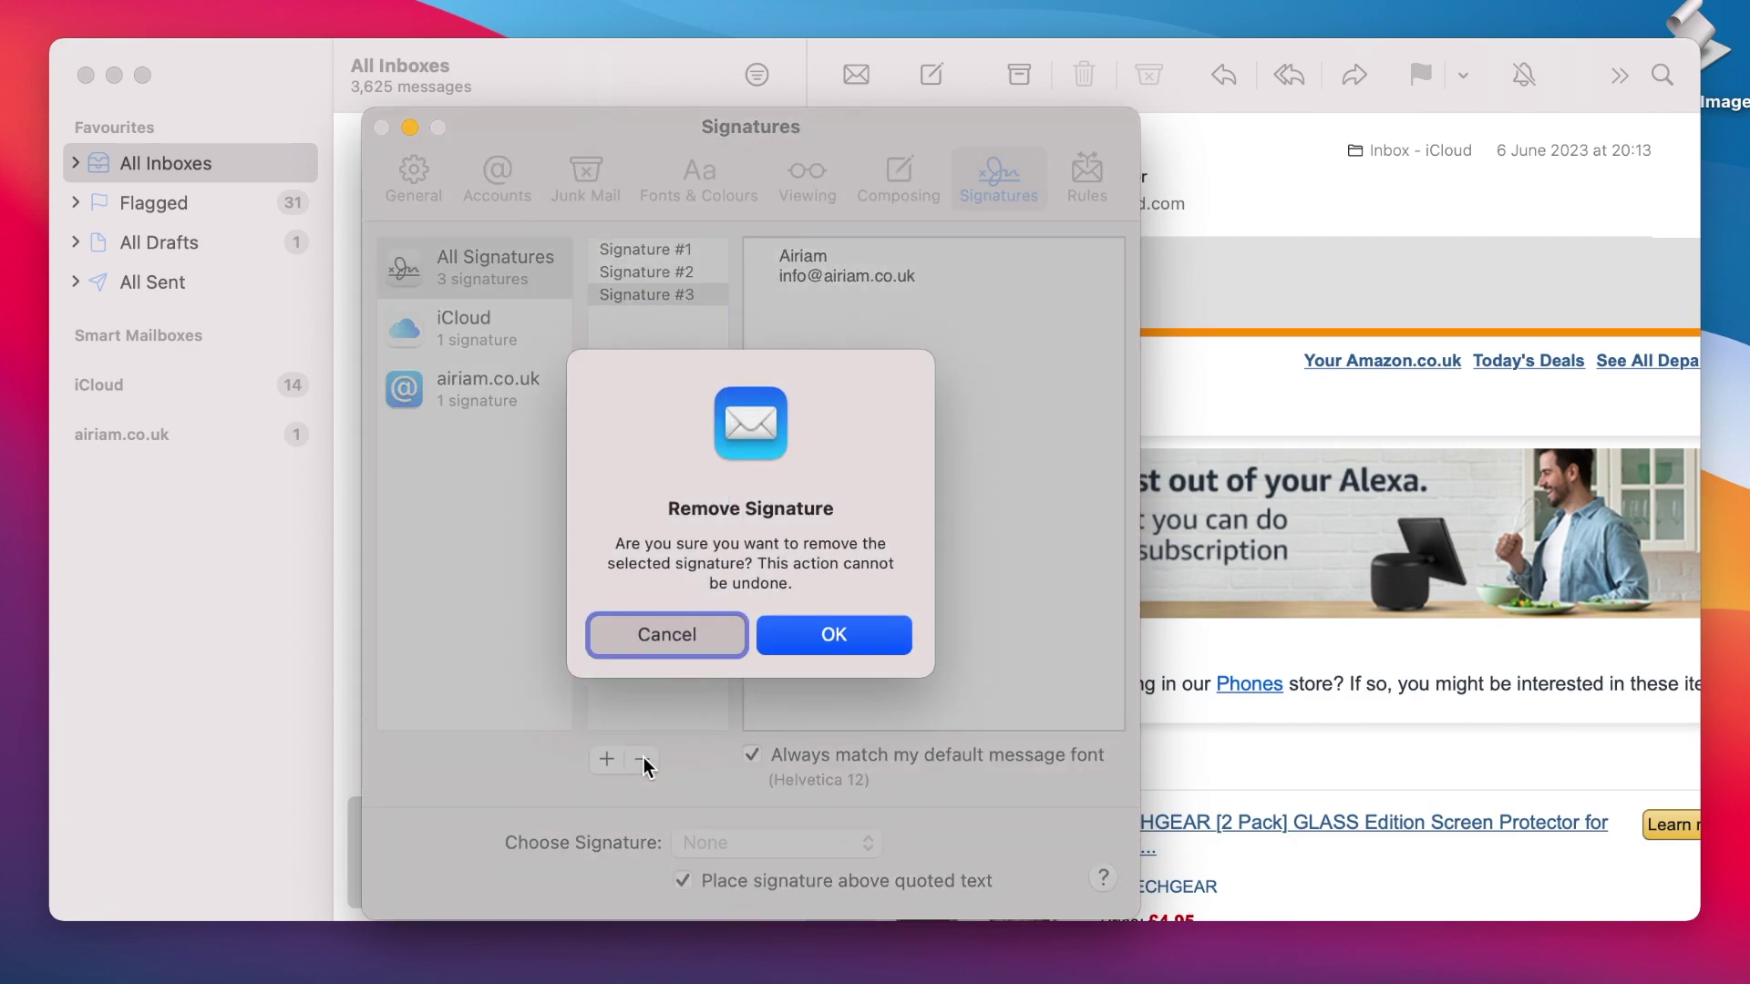
Step: Confirm deleting Signature #3 and rename Signature #1 to 'Personal'
{"action": "left_click", "coordinate": [836, 639]}
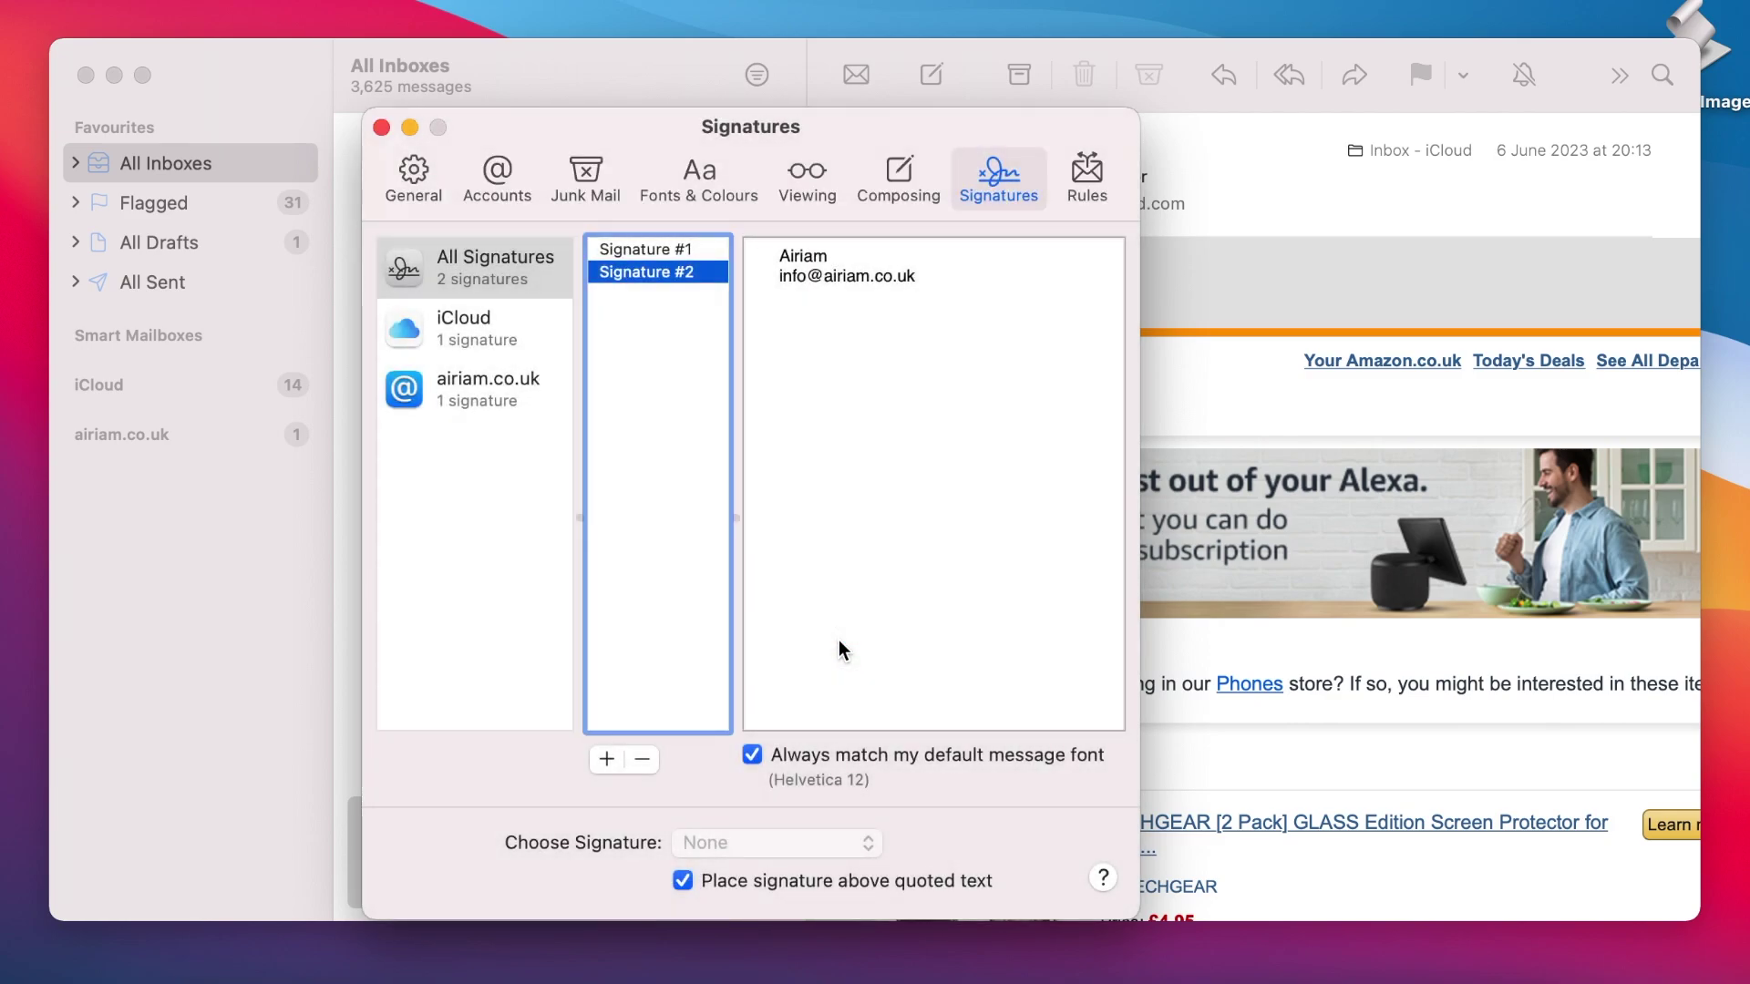
{"action": "left_click", "coordinate": [674, 252]}
{"action": "double_click", "coordinate": [674, 252]}
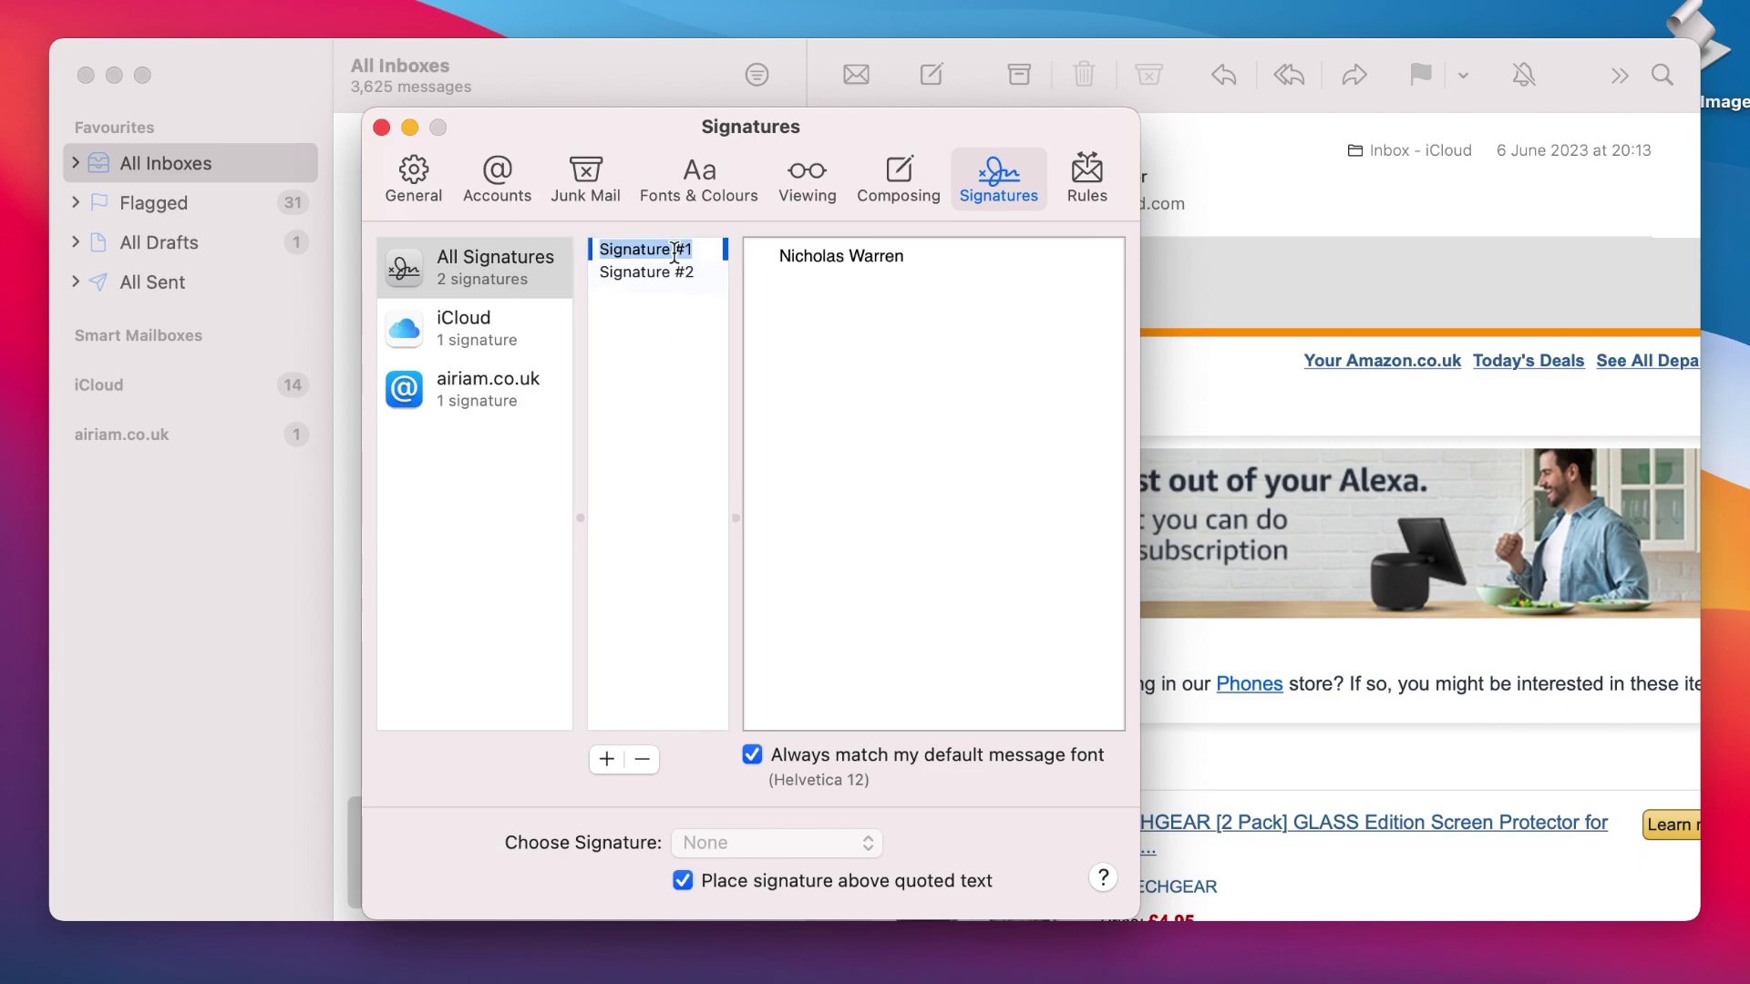
{"action": "type", "text": "P"}
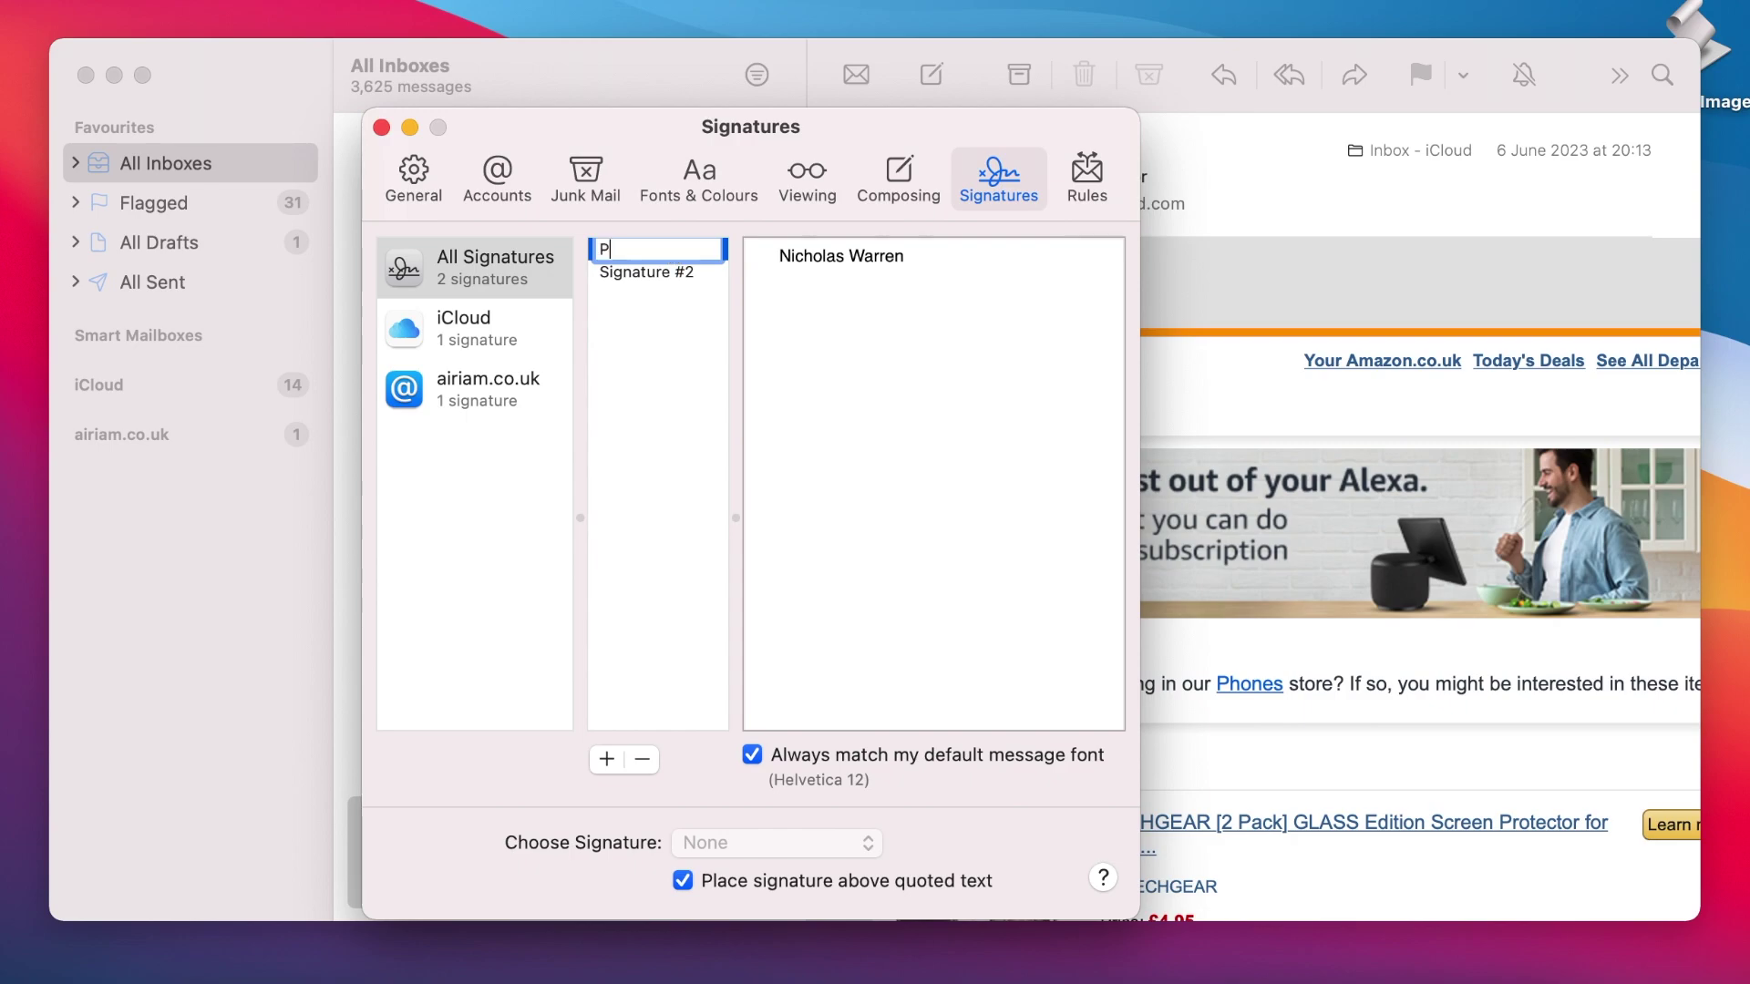
{"action": "type", "text": "ersonal"}
{"action": "key", "text": "Return"}
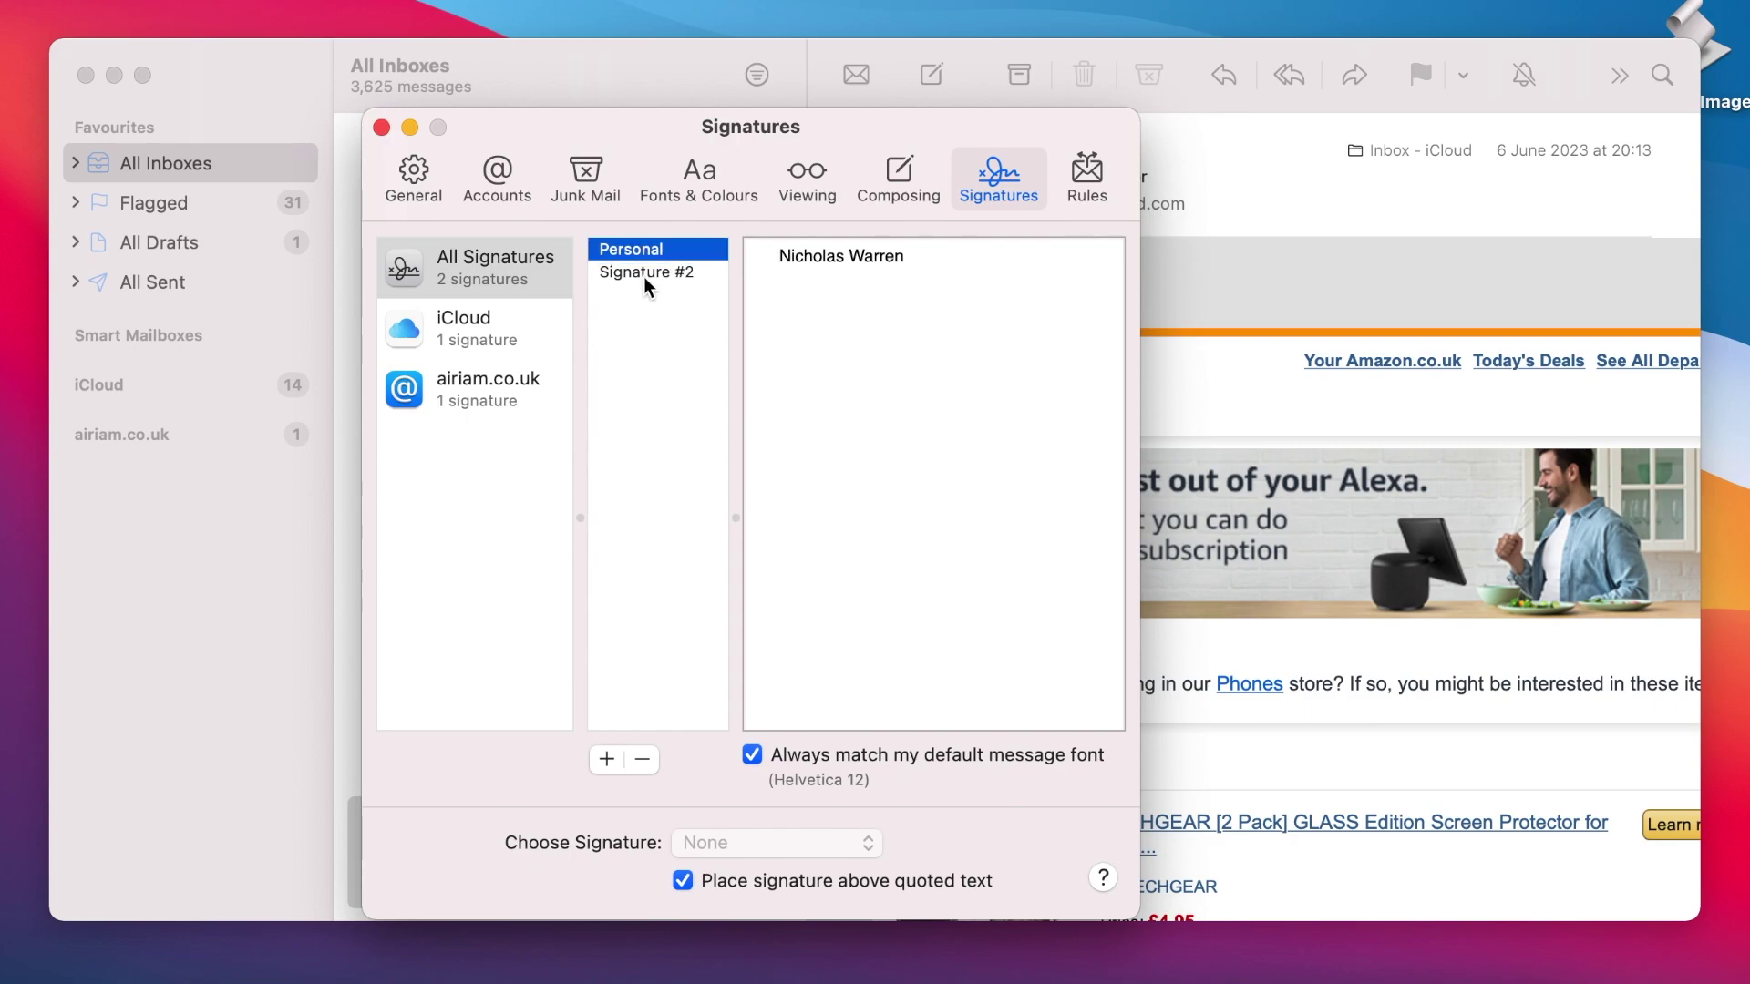
Step: Rename Signature #2 to 'Work'
{"action": "left_click", "coordinate": [643, 273]}
{"action": "left_click", "coordinate": [643, 274]}
{"action": "type", "text": "Work"}
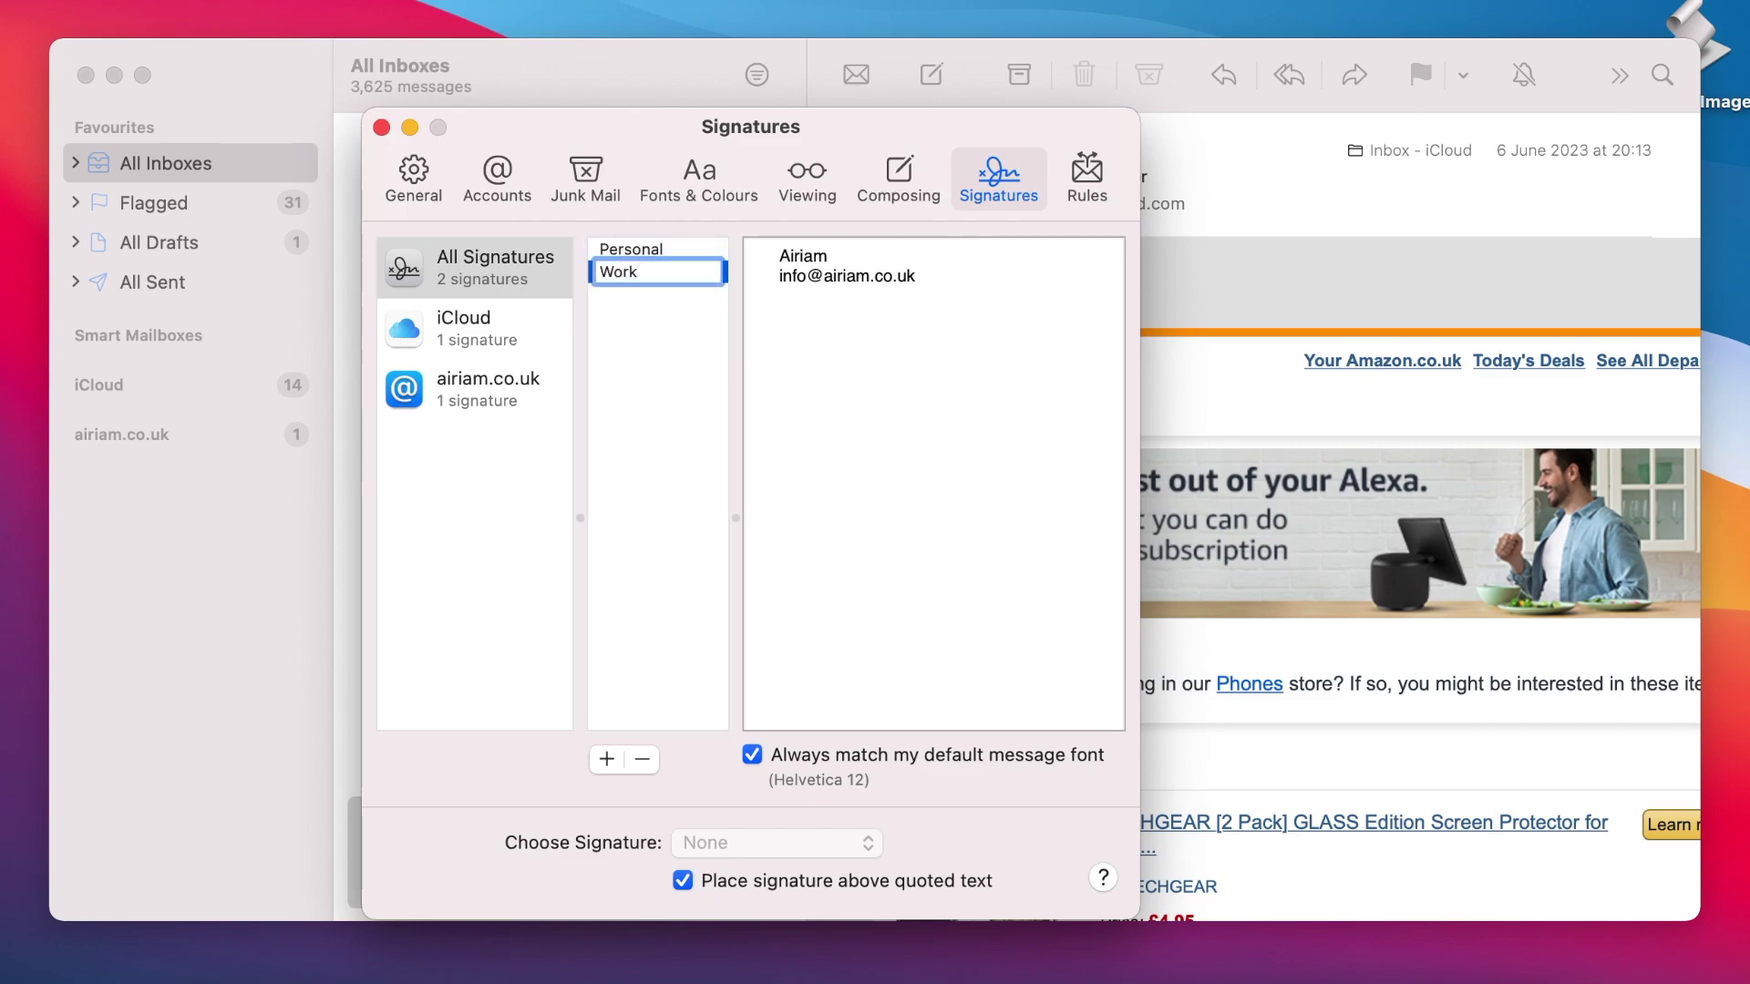
{"action": "key", "text": "Return"}
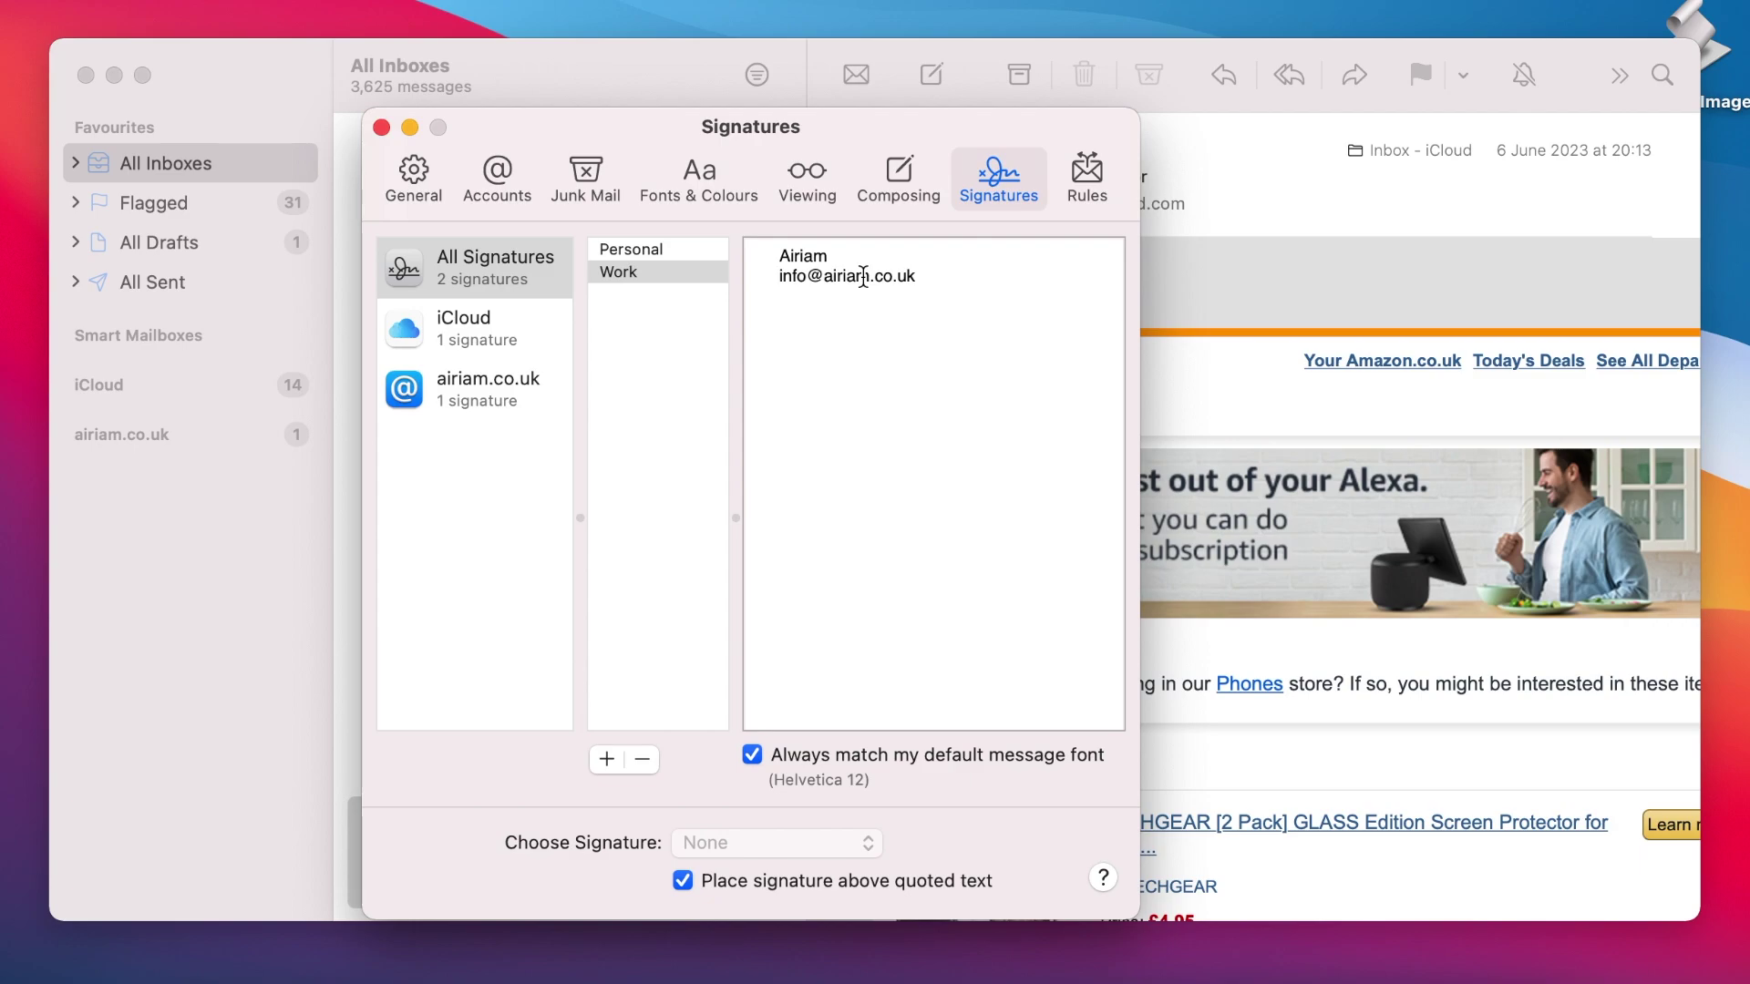
Step: Insert a 'Best regards' line above the company name in the Work signature
{"action": "left_click", "coordinate": [781, 257]}
{"action": "key", "text": "Return"}
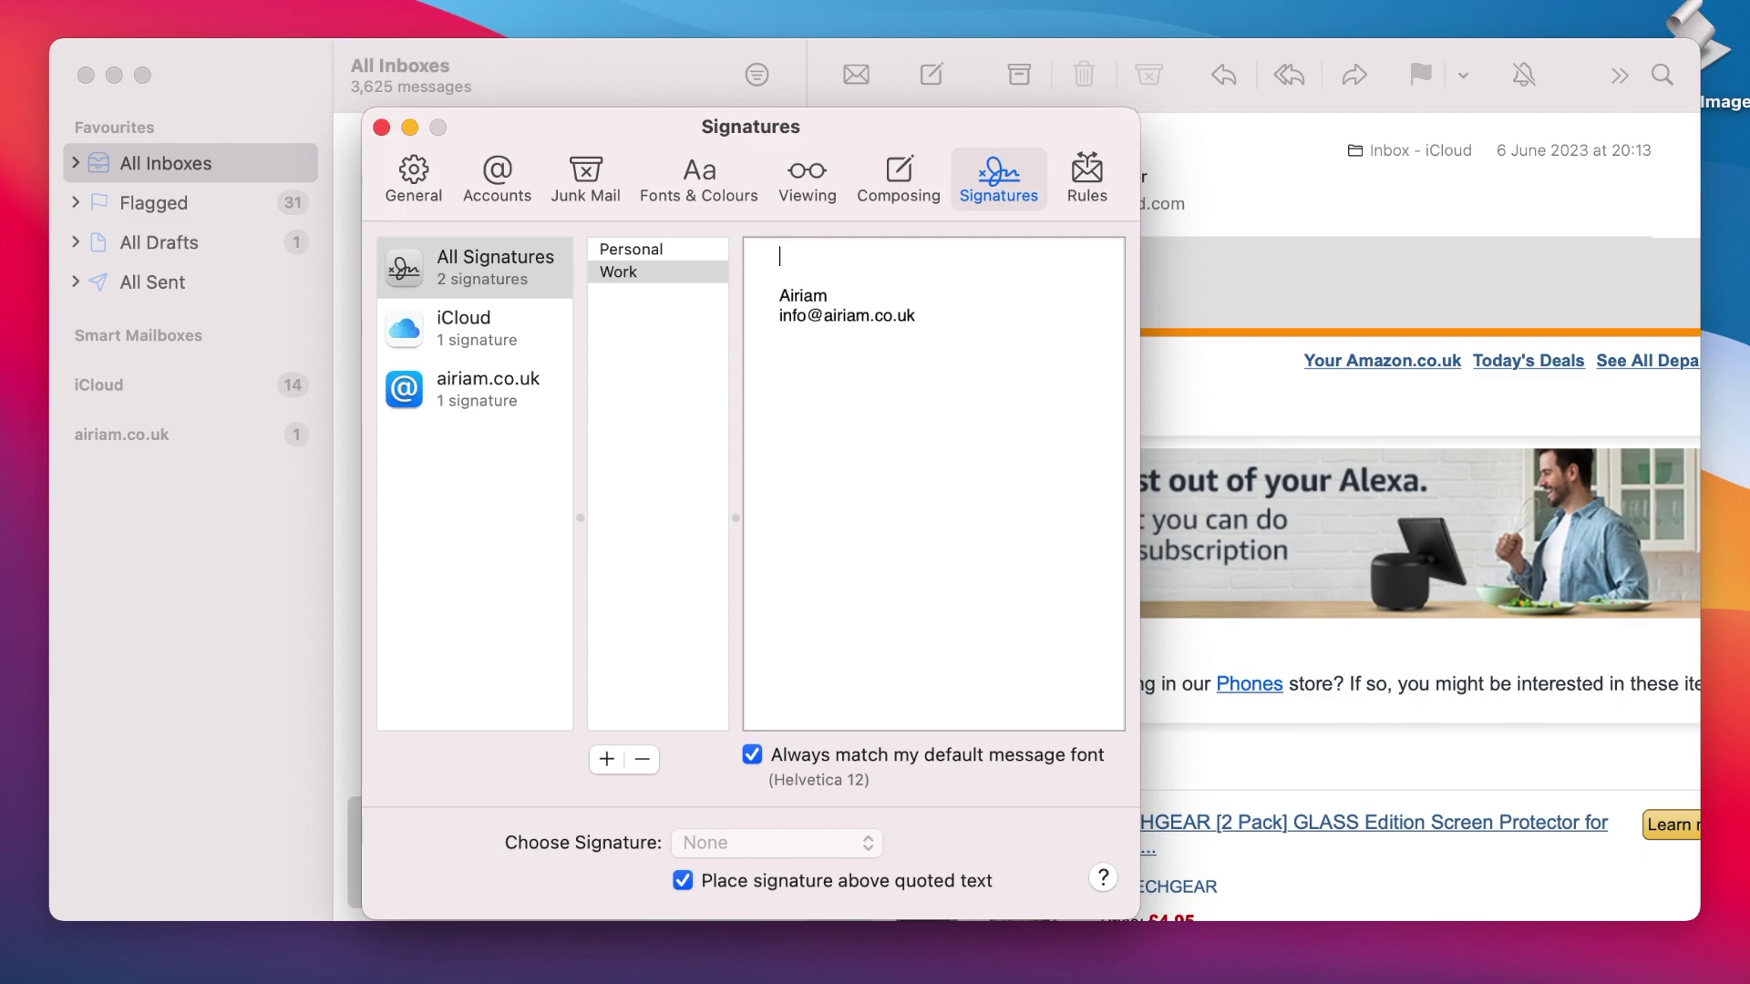
{"action": "type", "text": "Best regards"}
Step: Make the company name uppercase and set it in Geneva, size 14
{"action": "double_click", "coordinate": [802, 295]}
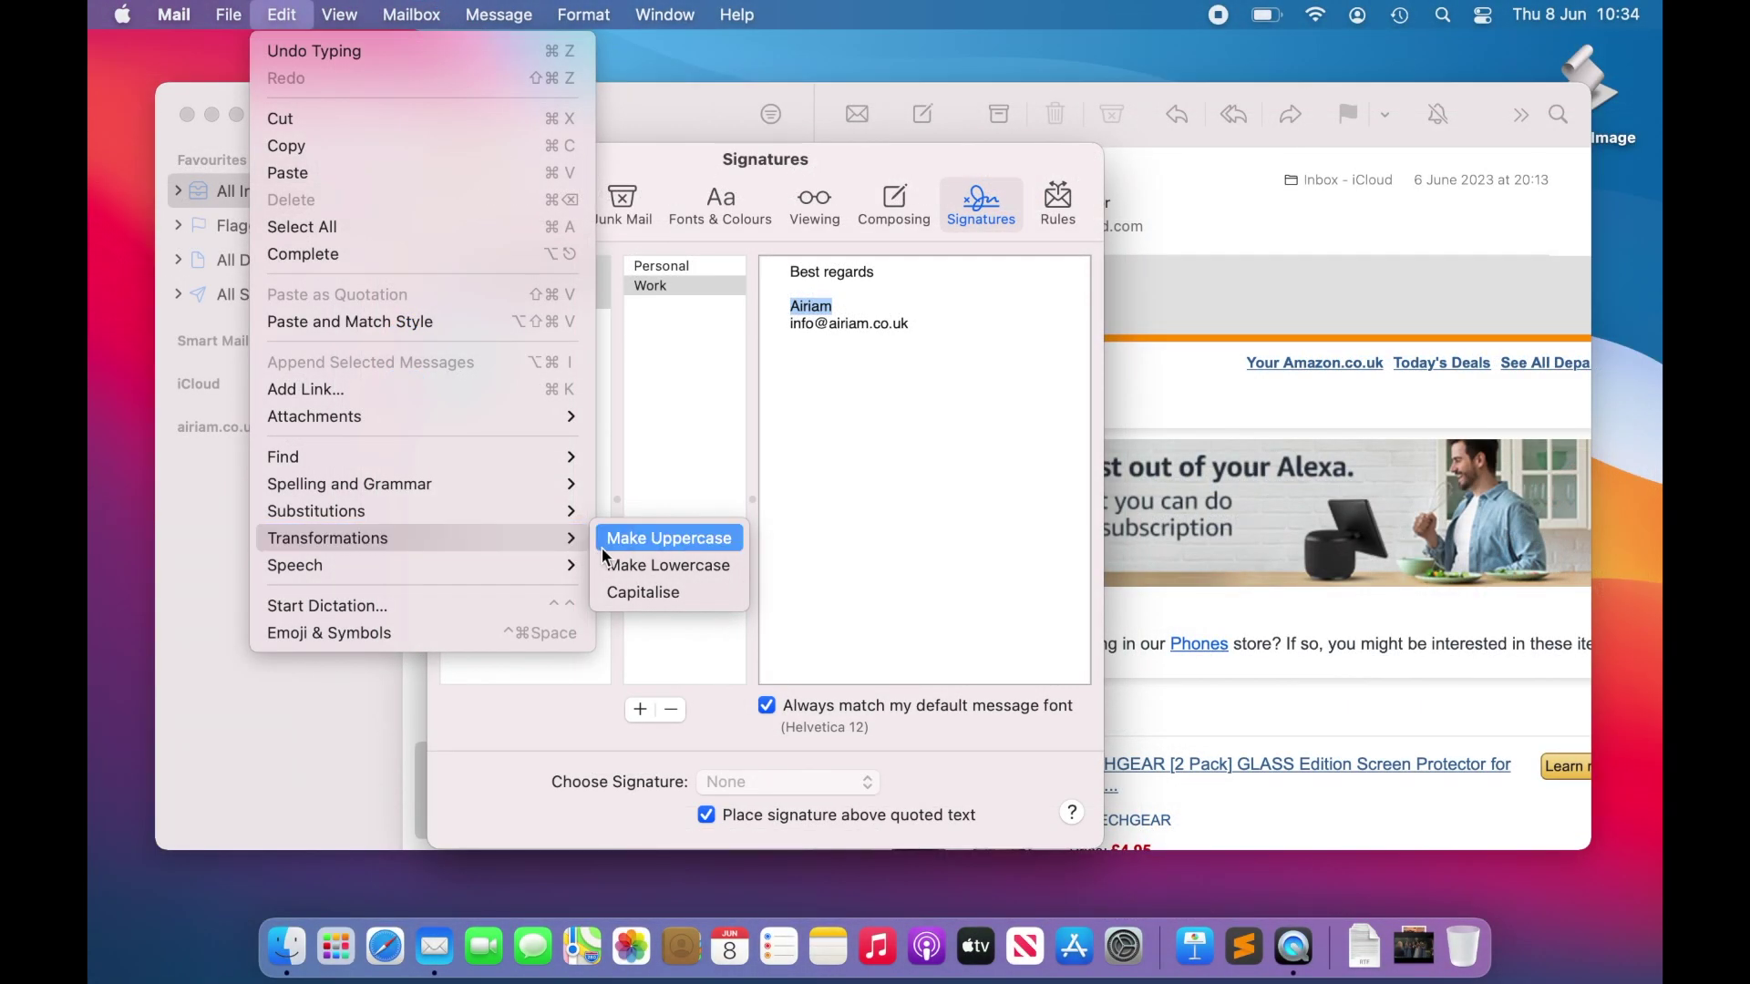
{"action": "left_click", "coordinate": [626, 544]}
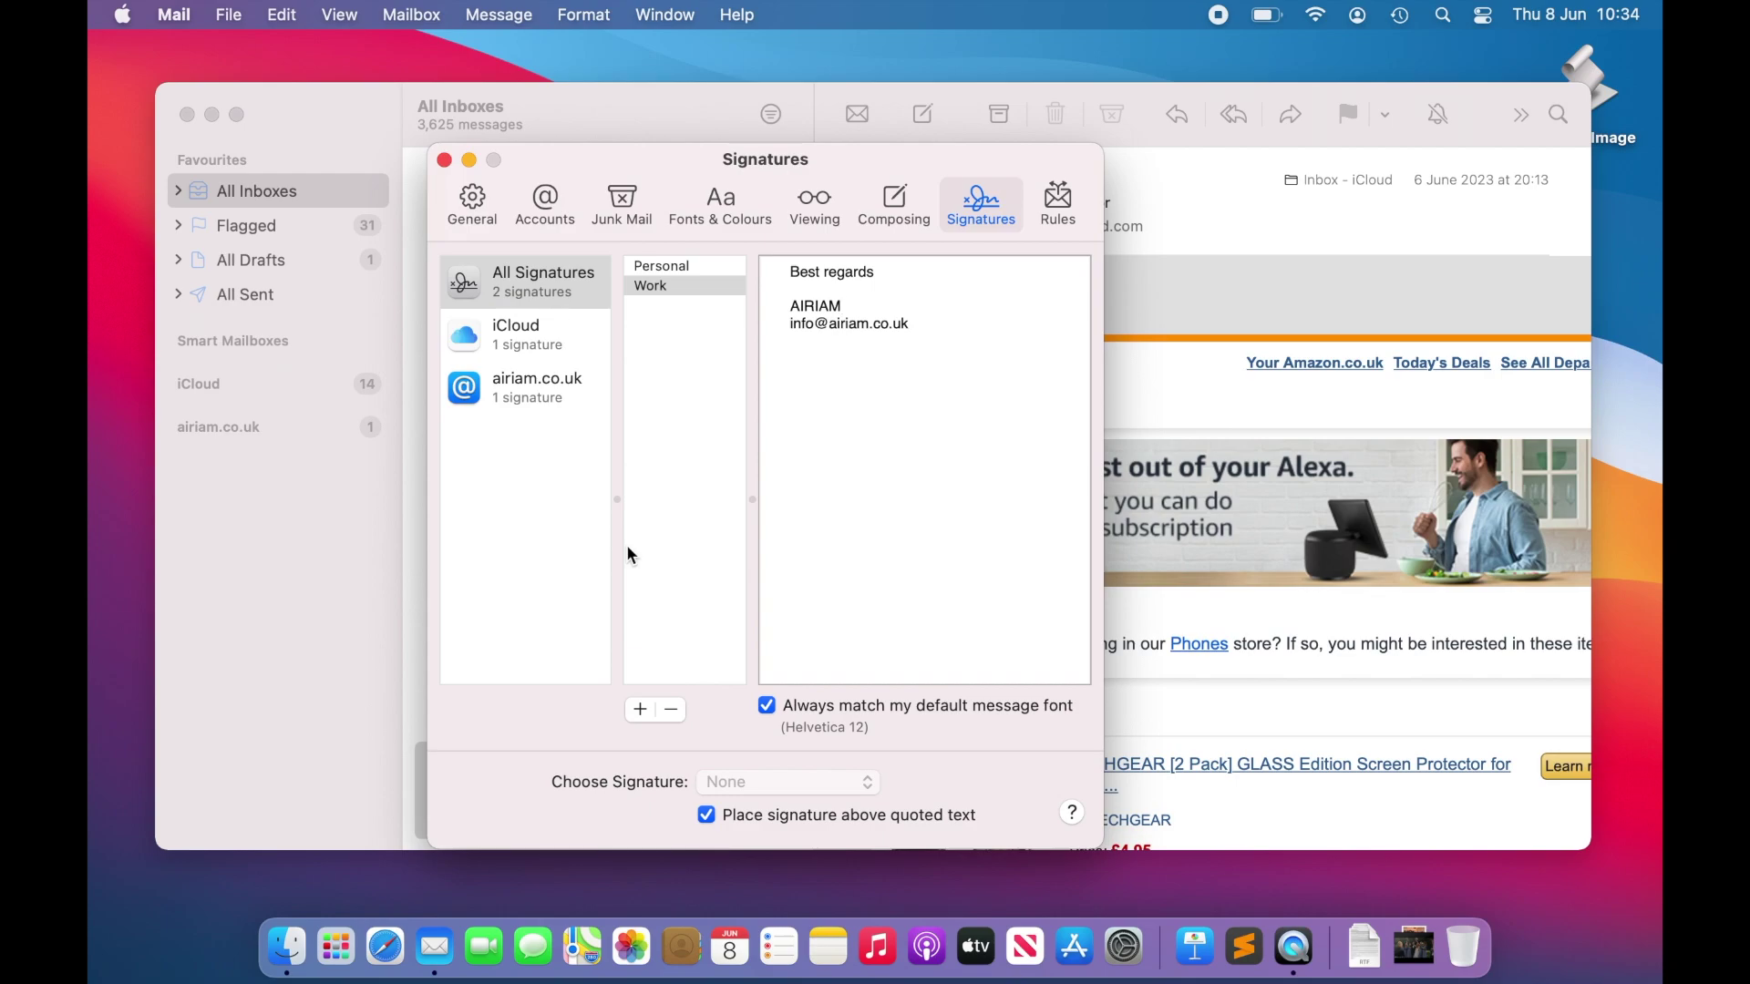
{"action": "left_click", "coordinate": [583, 15]}
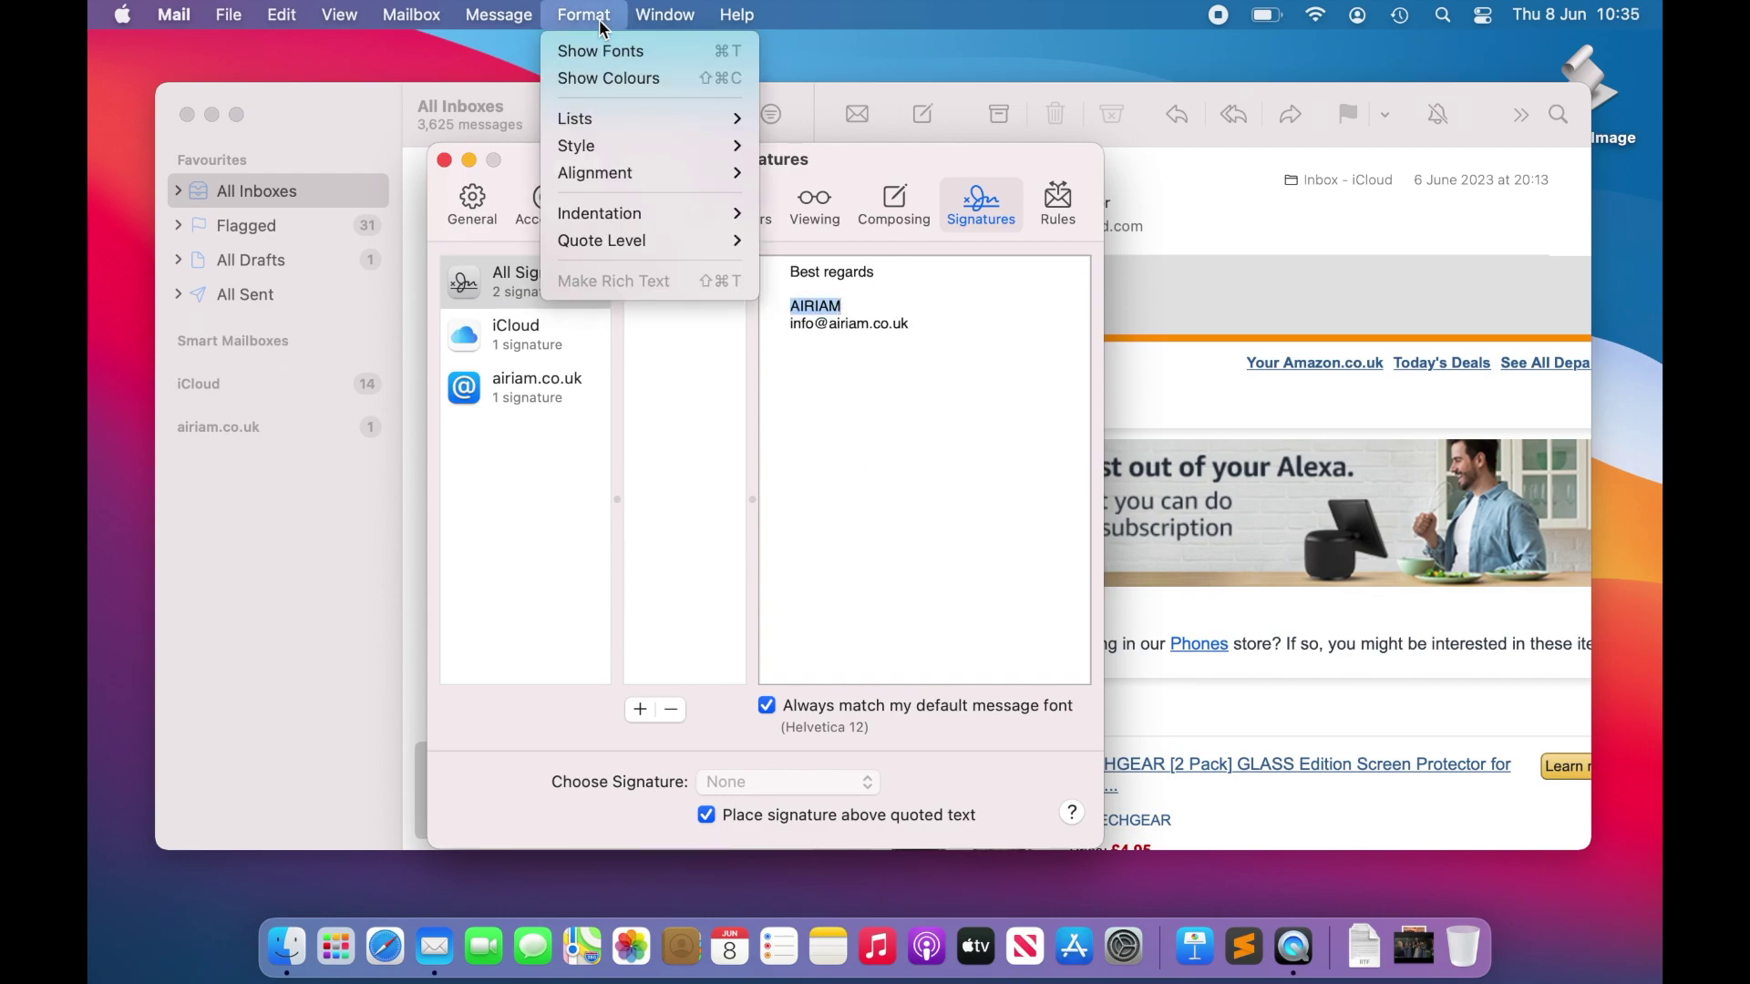
{"action": "left_click", "coordinate": [605, 50]}
{"action": "left_click", "coordinate": [1225, 806]}
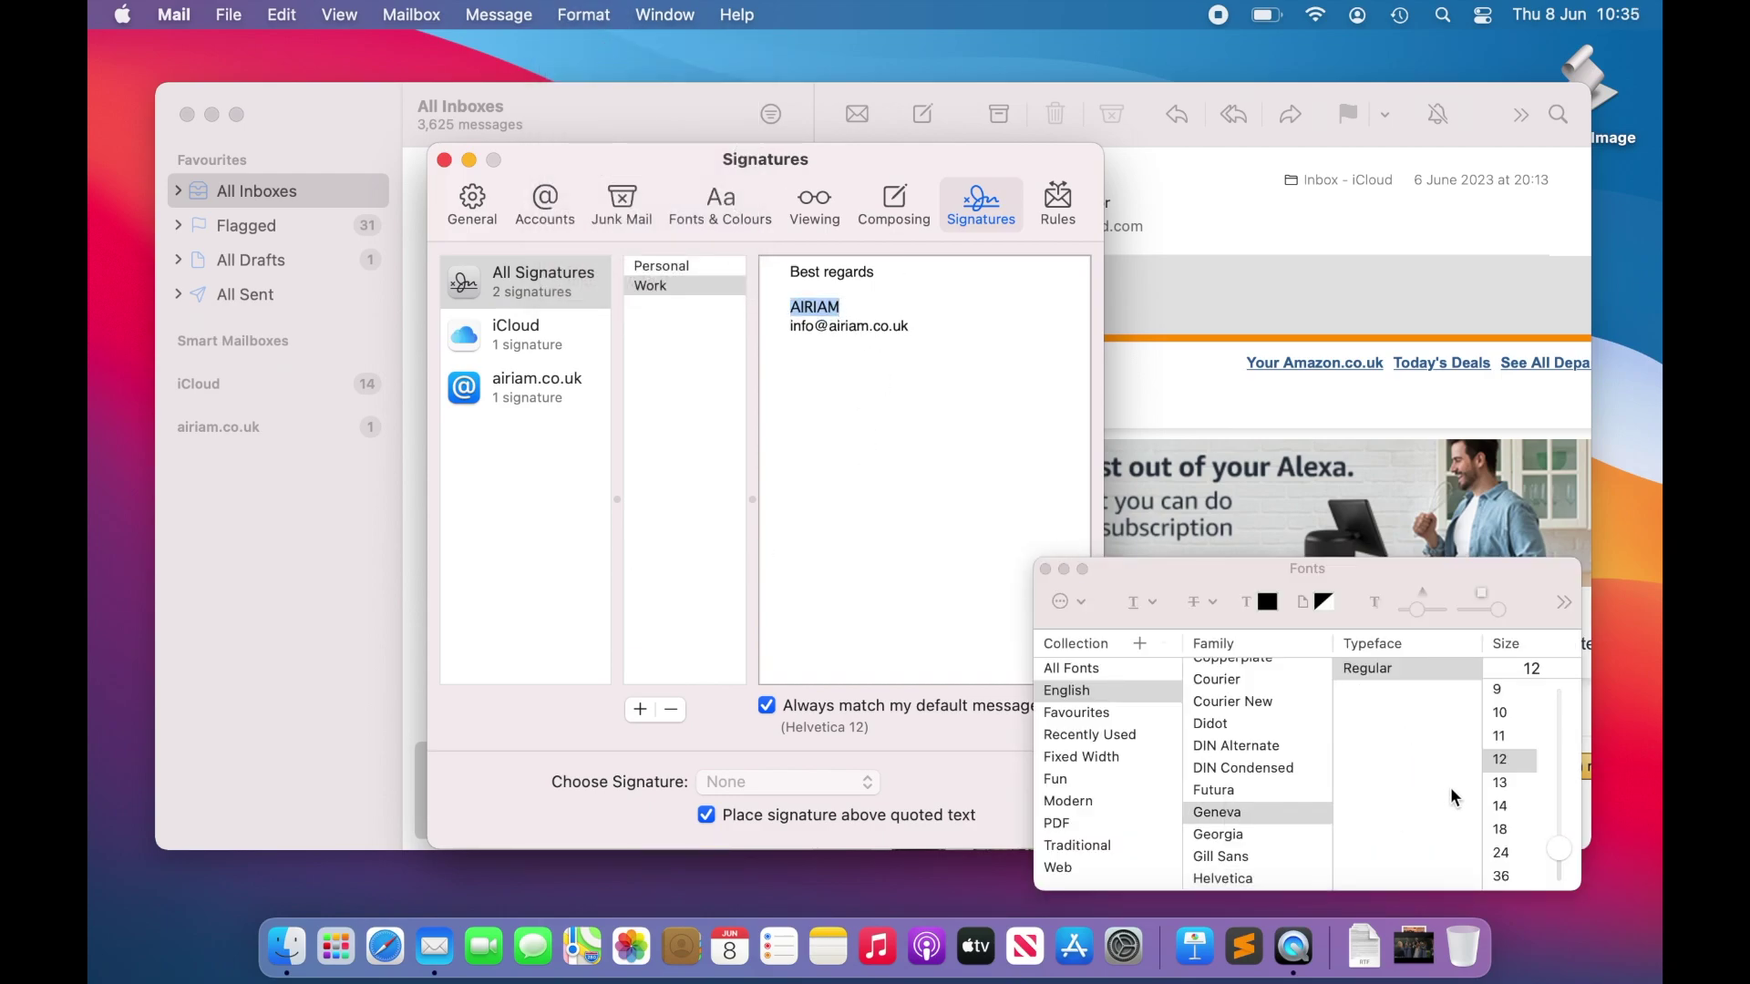
{"action": "left_click", "coordinate": [1502, 808]}
Step: Colour the company name blue with the RGB sliders
{"action": "left_click", "coordinate": [1260, 602]}
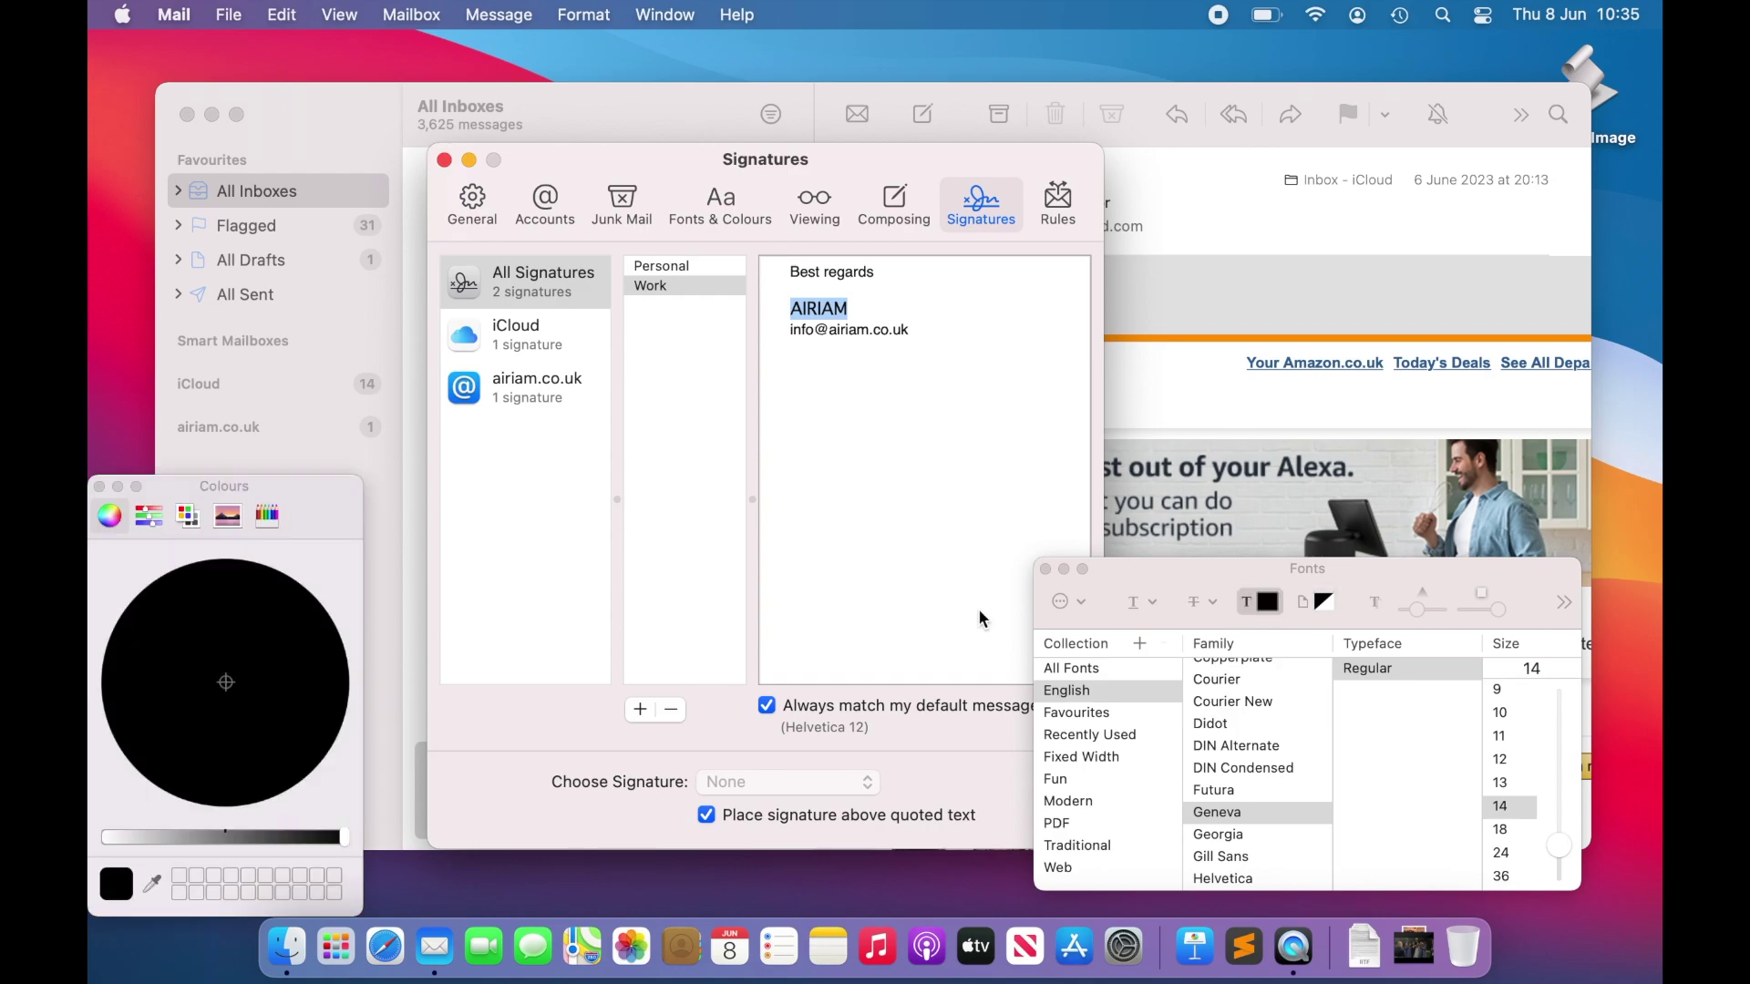
{"action": "left_click", "coordinate": [148, 516]}
{"action": "left_click", "coordinate": [173, 567]}
{"action": "left_click", "coordinate": [172, 593]}
{"action": "left_click_drag", "start_coordinate": [232, 748], "coordinate": [259, 747]}
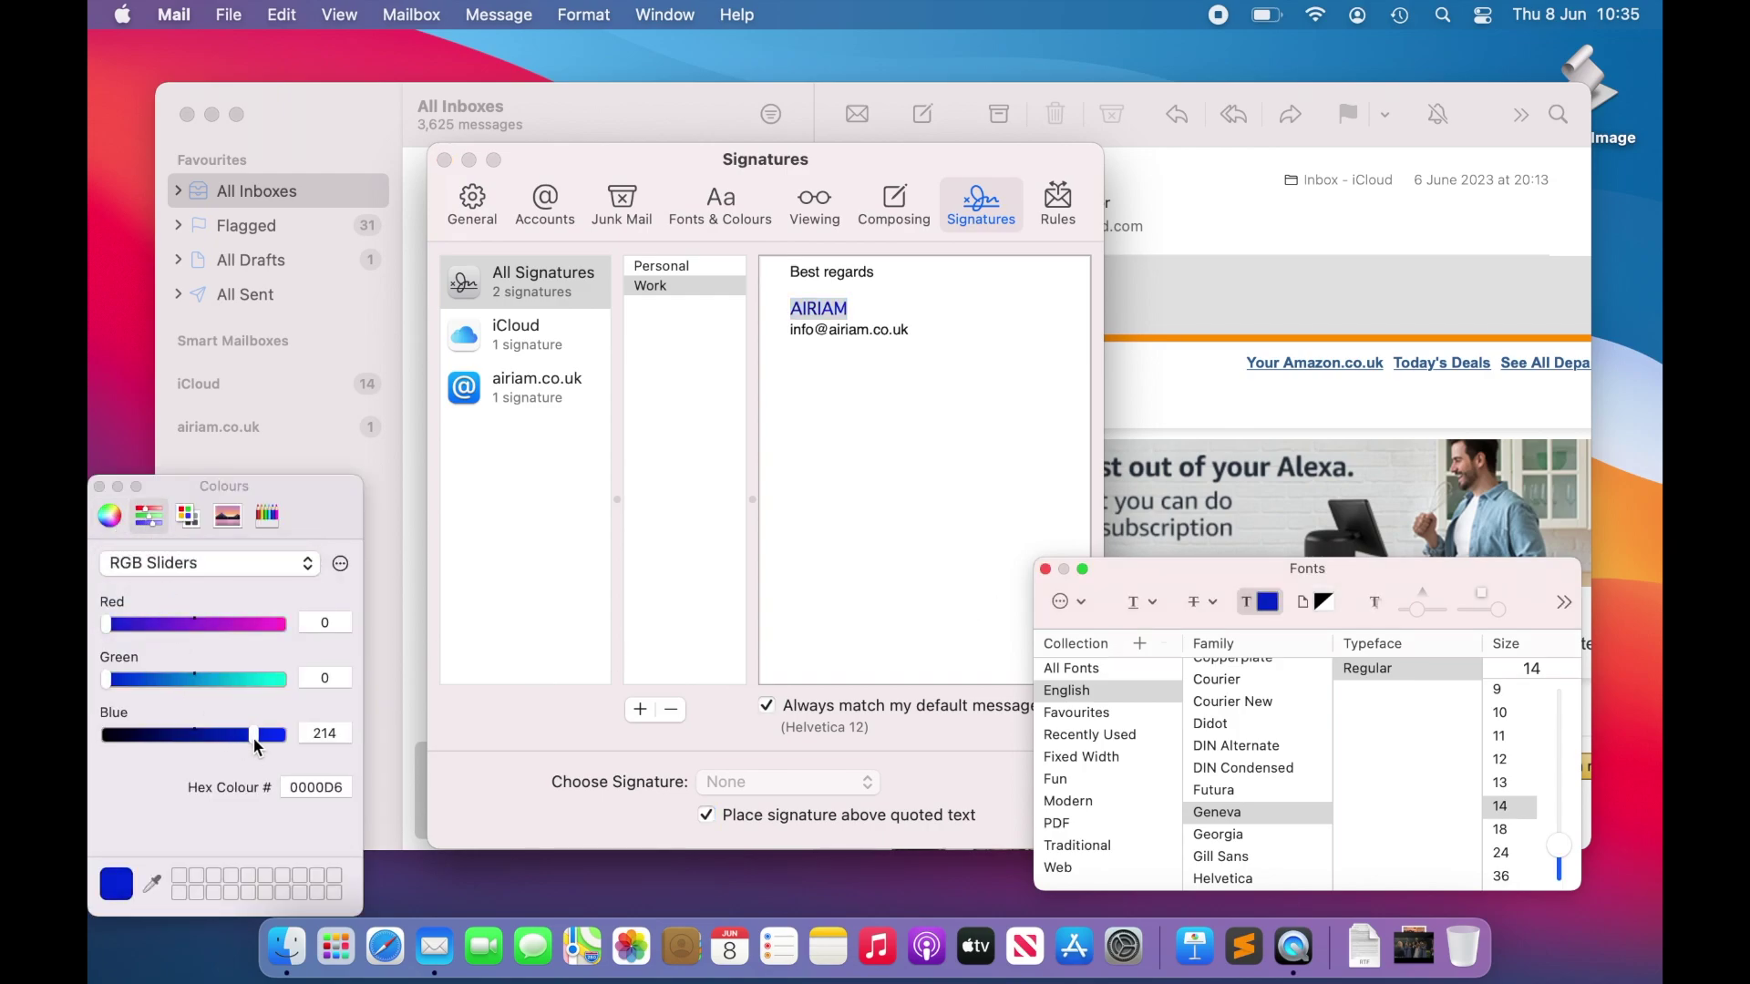
{"action": "left_click", "coordinate": [189, 690]}
{"action": "left_click", "coordinate": [100, 486]}
{"action": "left_click", "coordinate": [834, 412]}
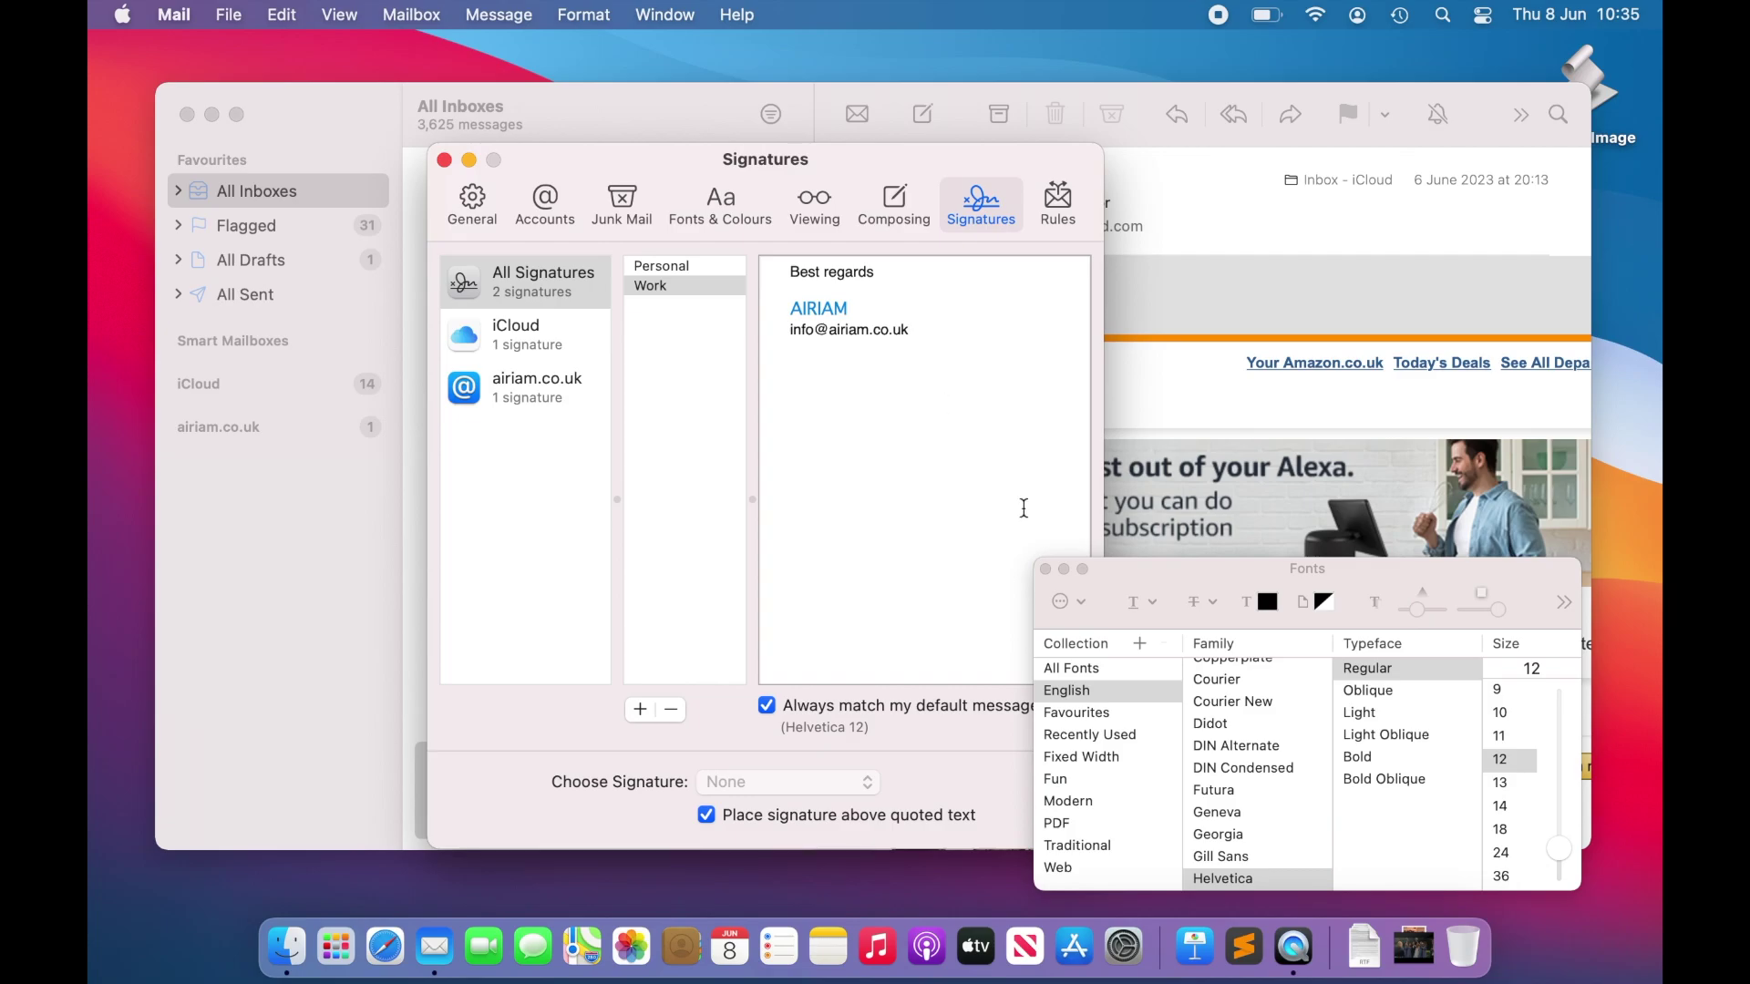
Step: Add a 'Reply to me here.' line linked to the company's mailto: address, then test the link
{"action": "left_click", "coordinate": [1045, 569]}
{"action": "type", "text": "Rep"}
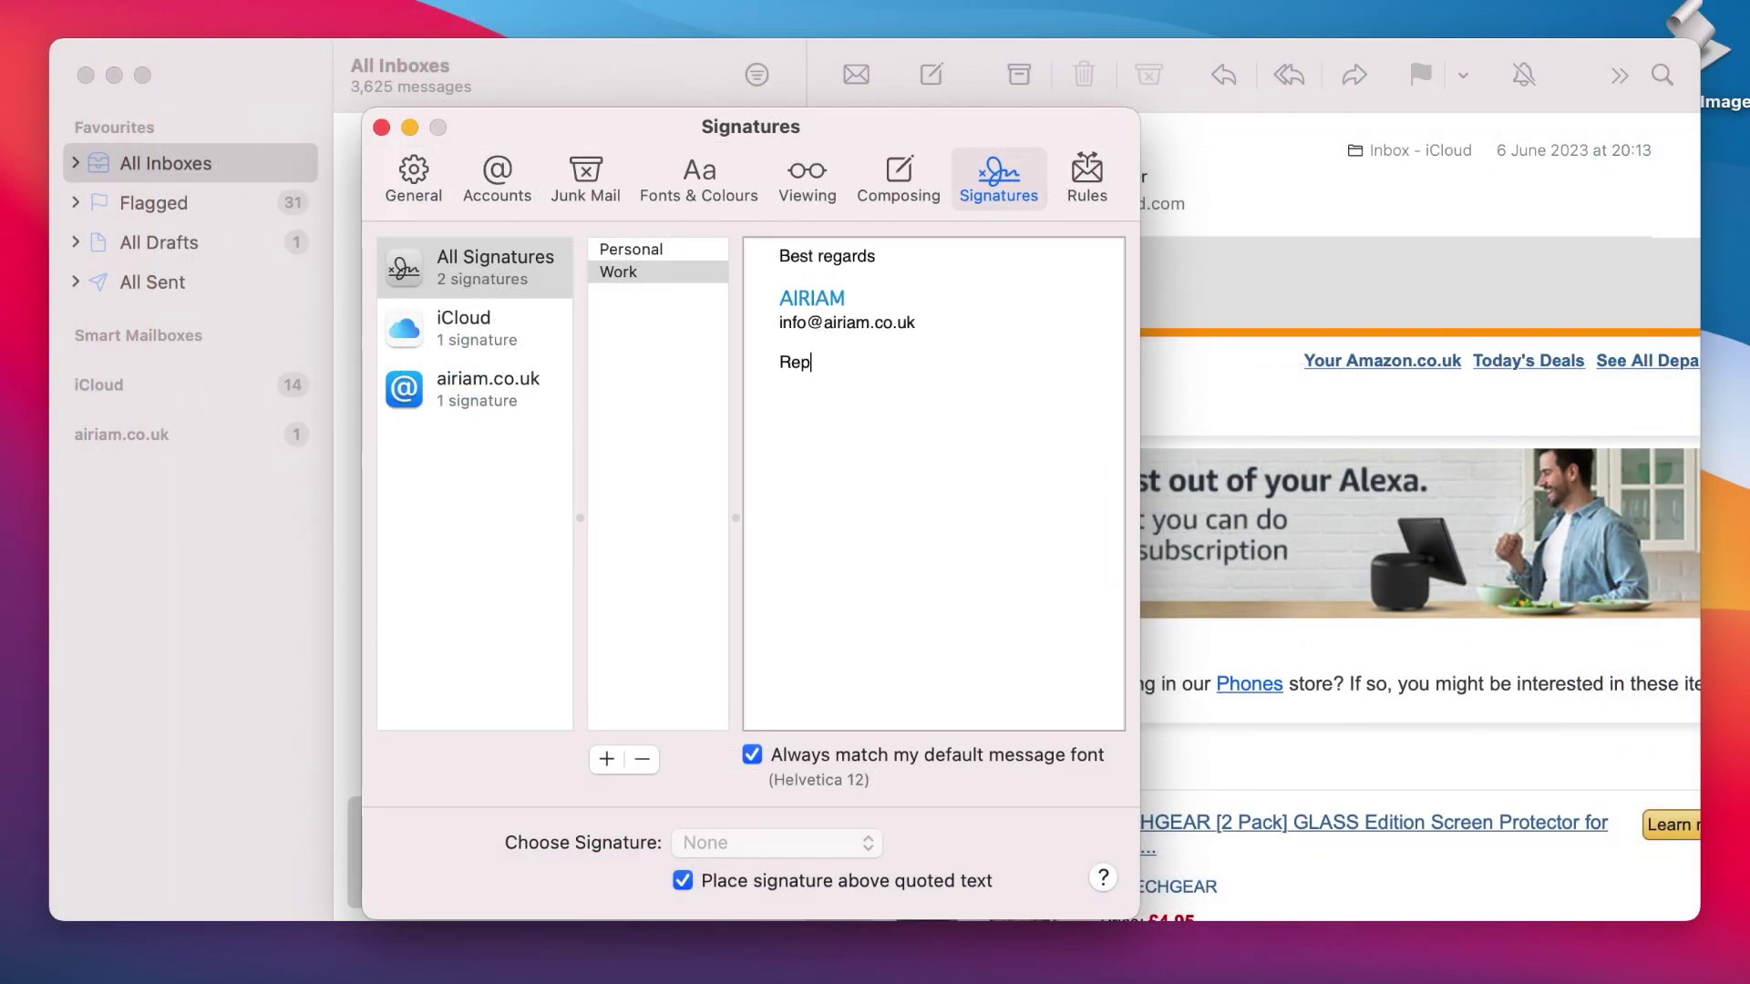
{"action": "type", "text": "ly to me here."}
{"action": "key", "text": "super+shift+Left"}
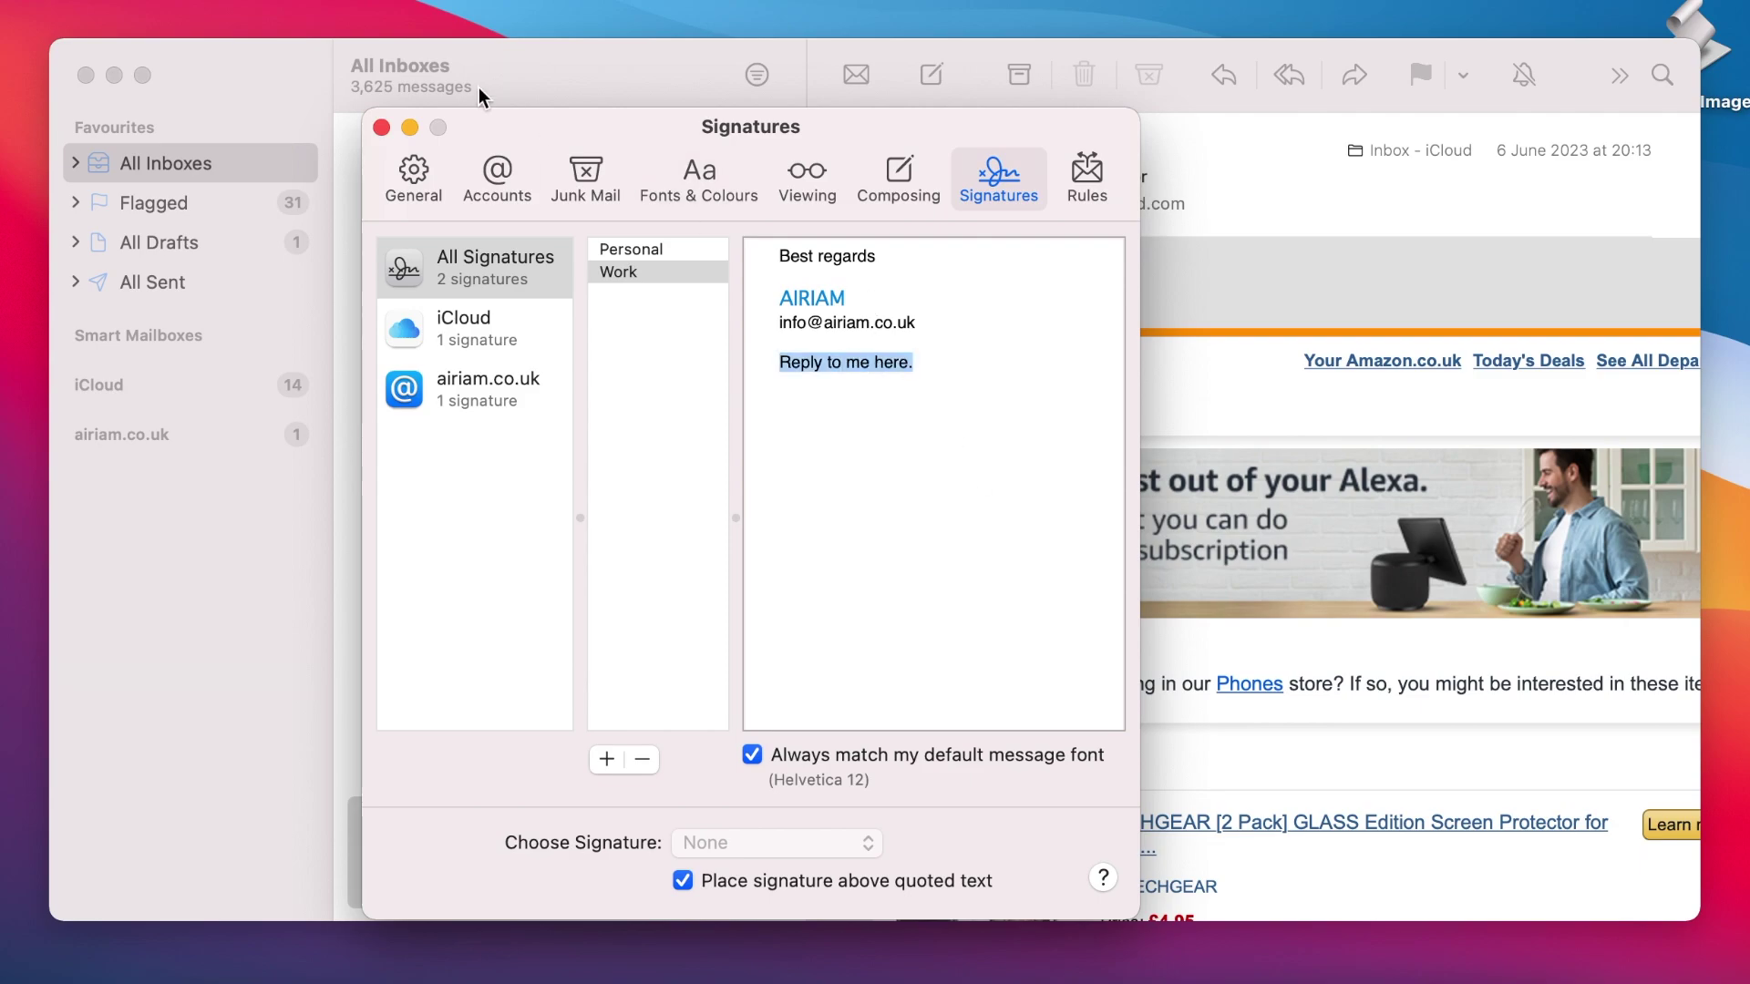
{"action": "left_click", "coordinate": [187, 0]}
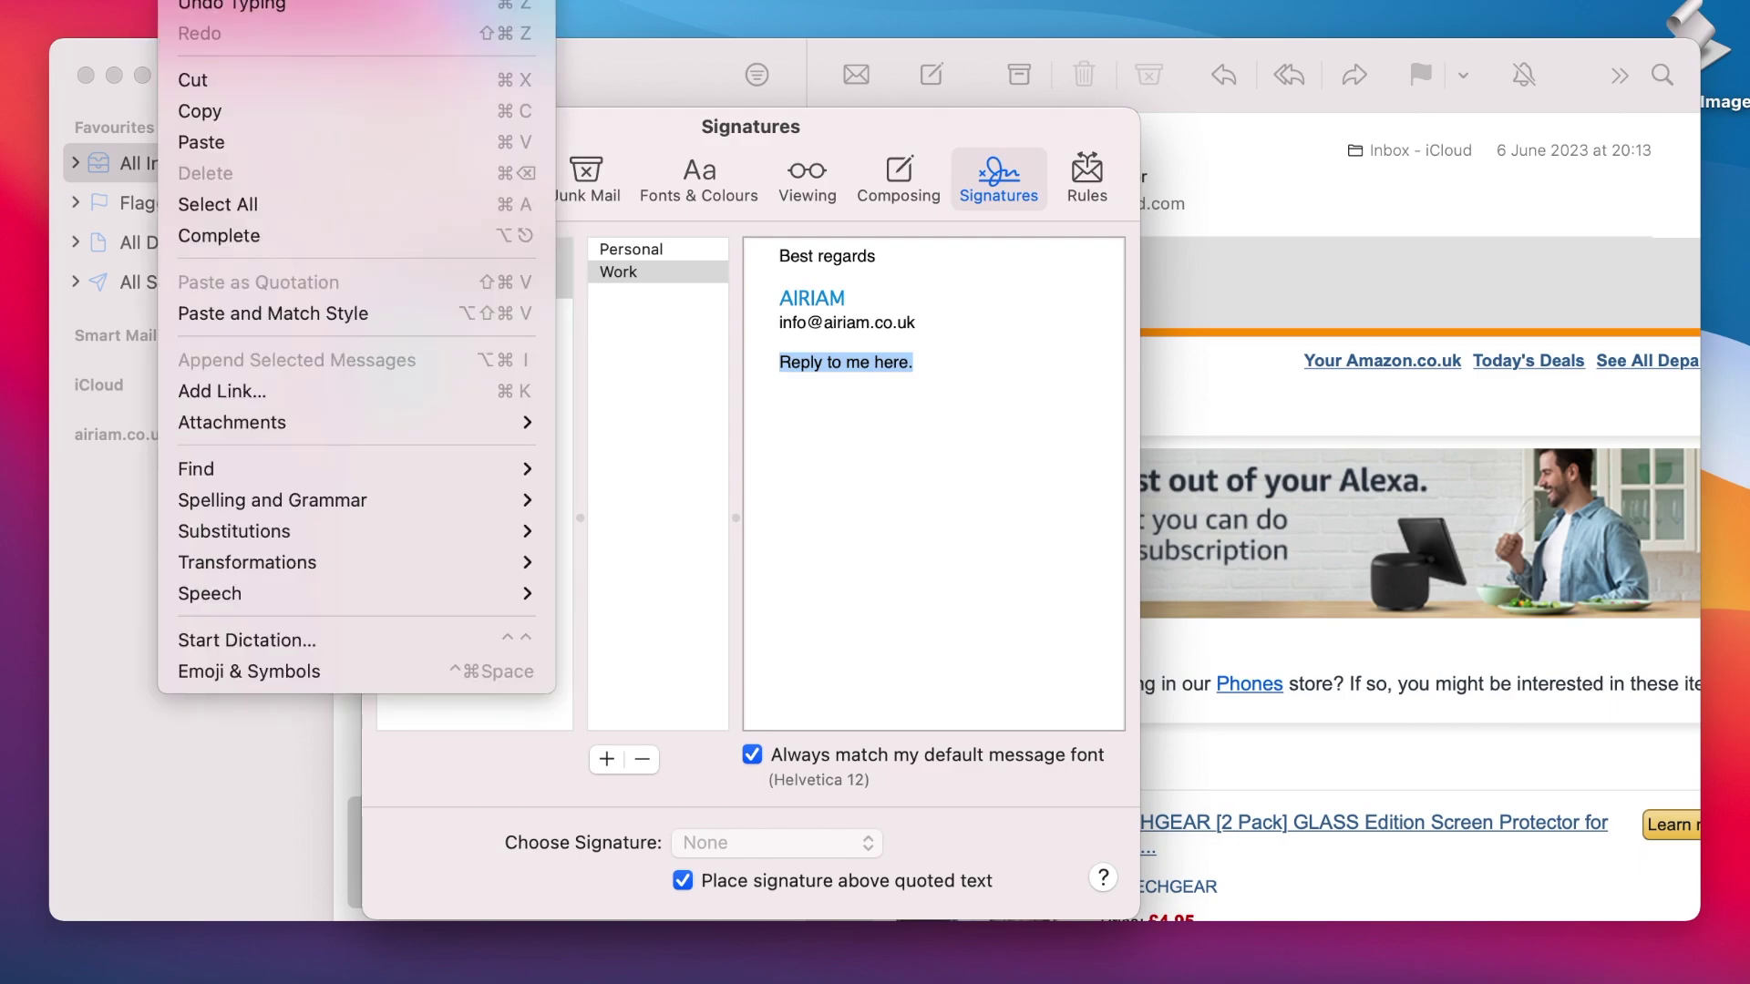
{"action": "left_click", "coordinate": [241, 392]}
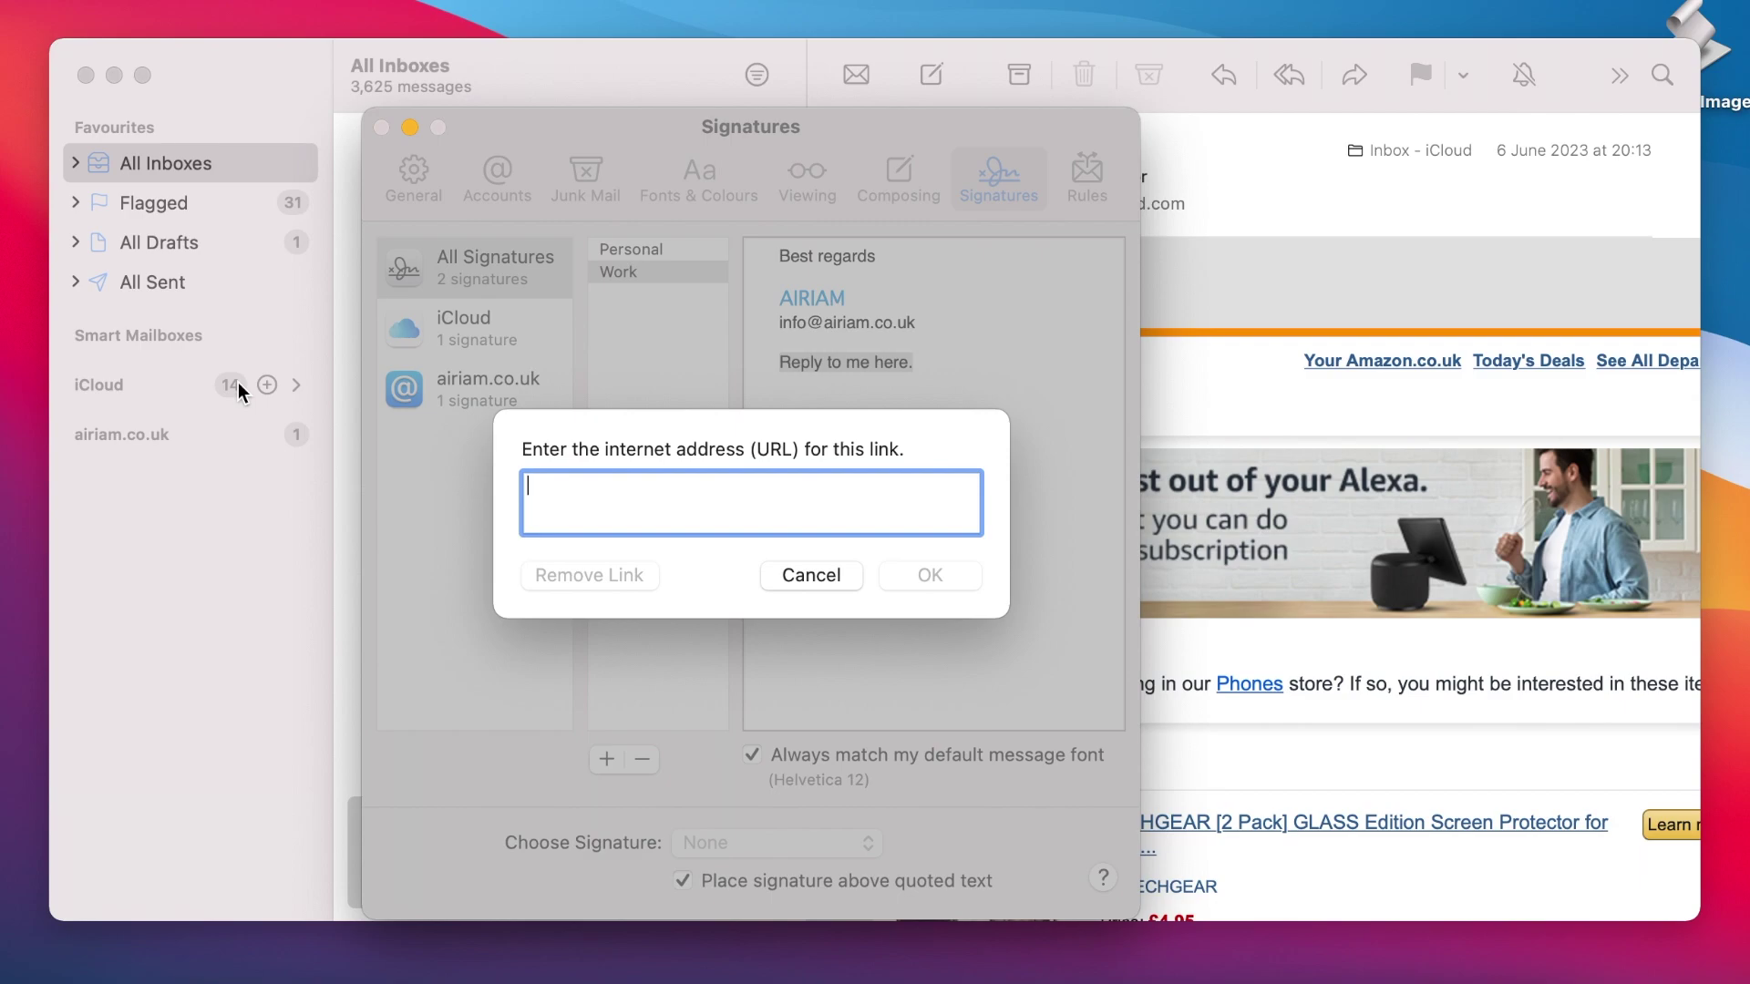
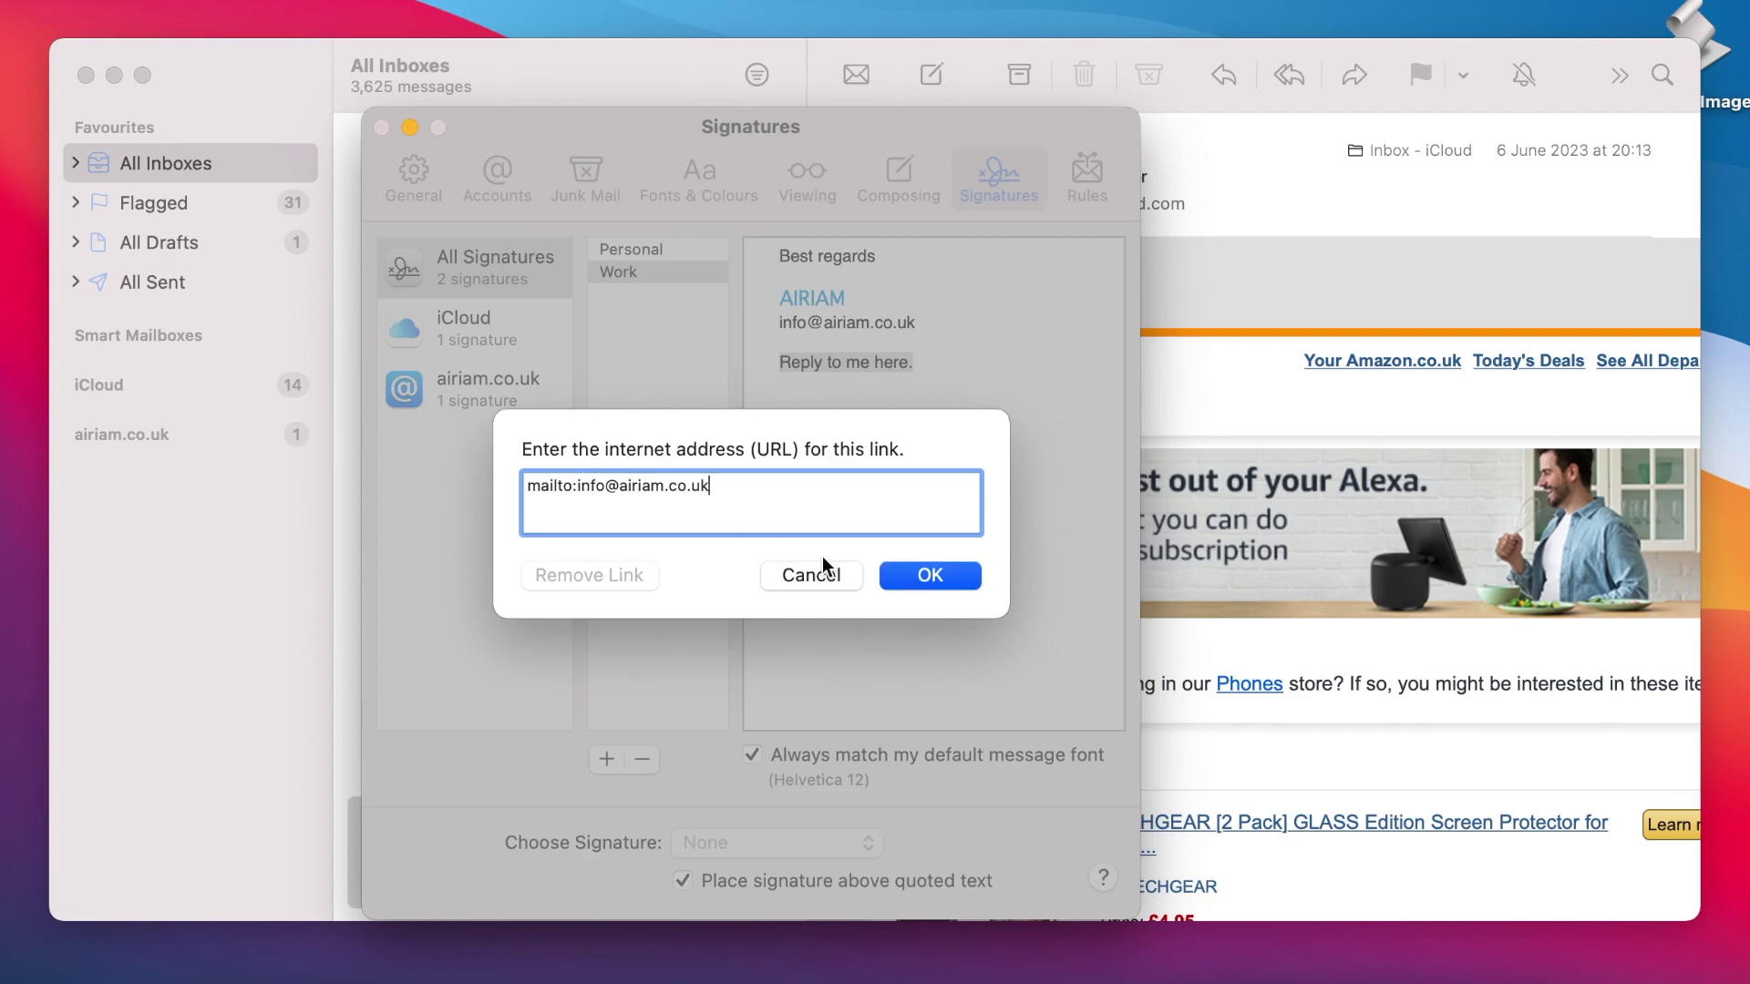
{"action": "left_click", "coordinate": [930, 575]}
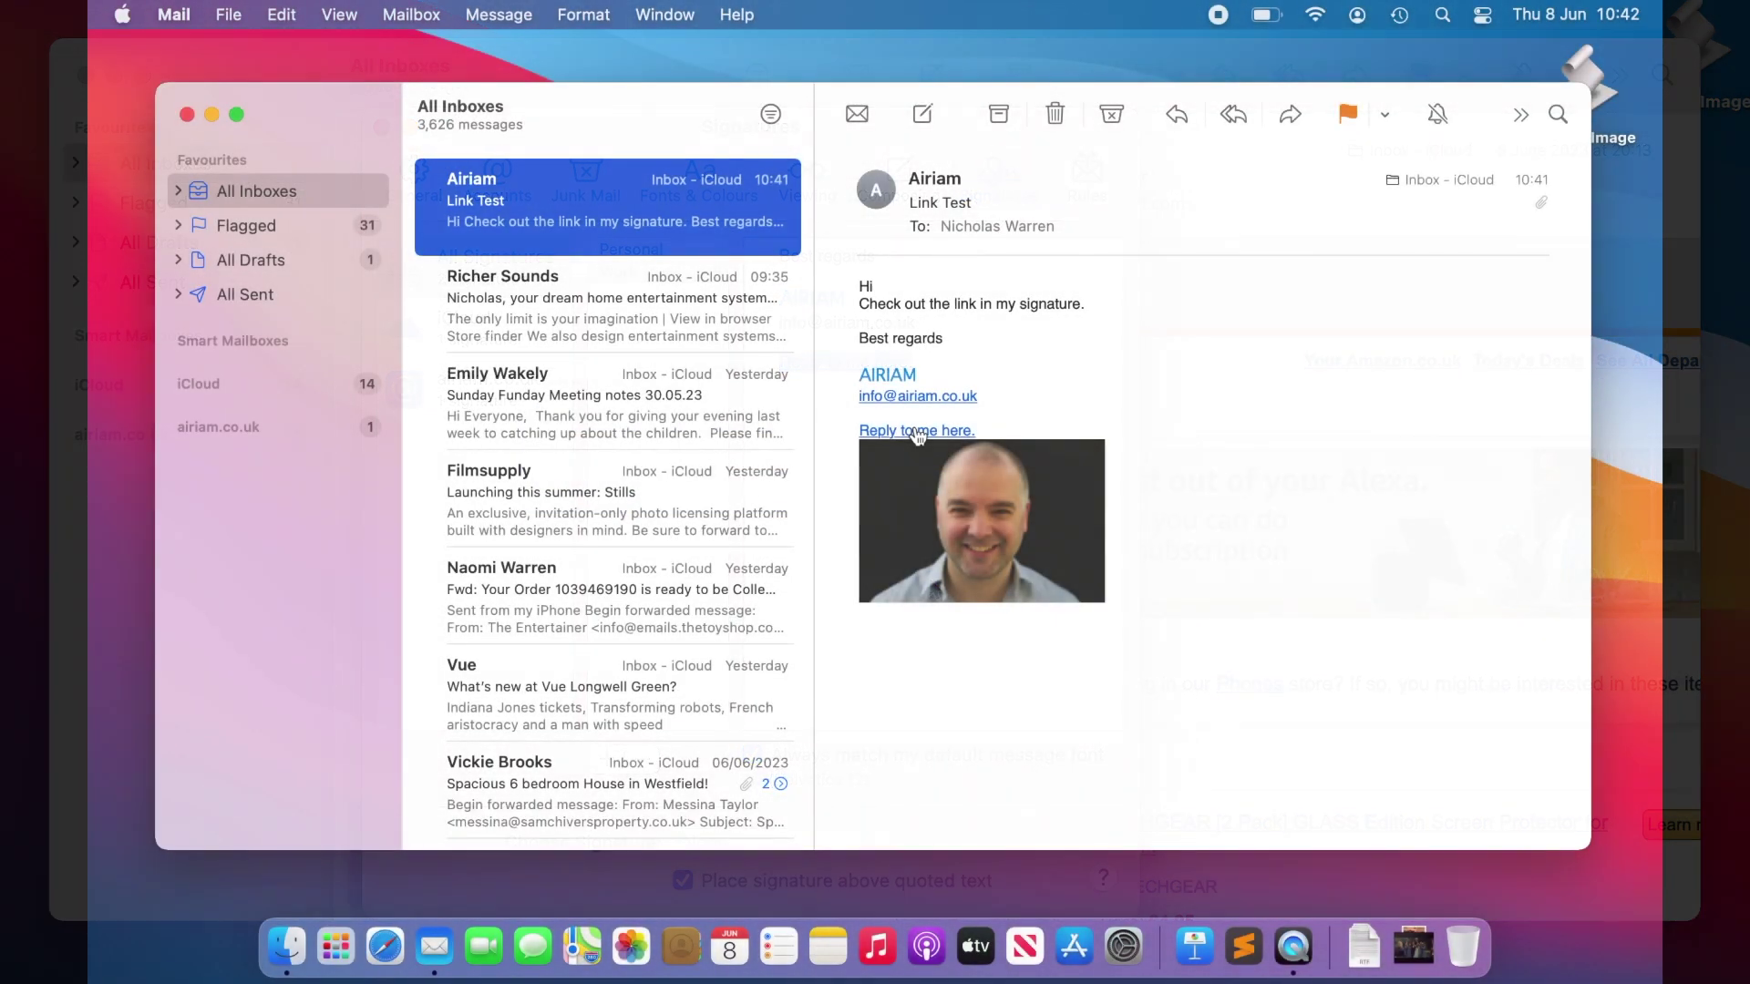
{"action": "left_click", "coordinate": [917, 432]}
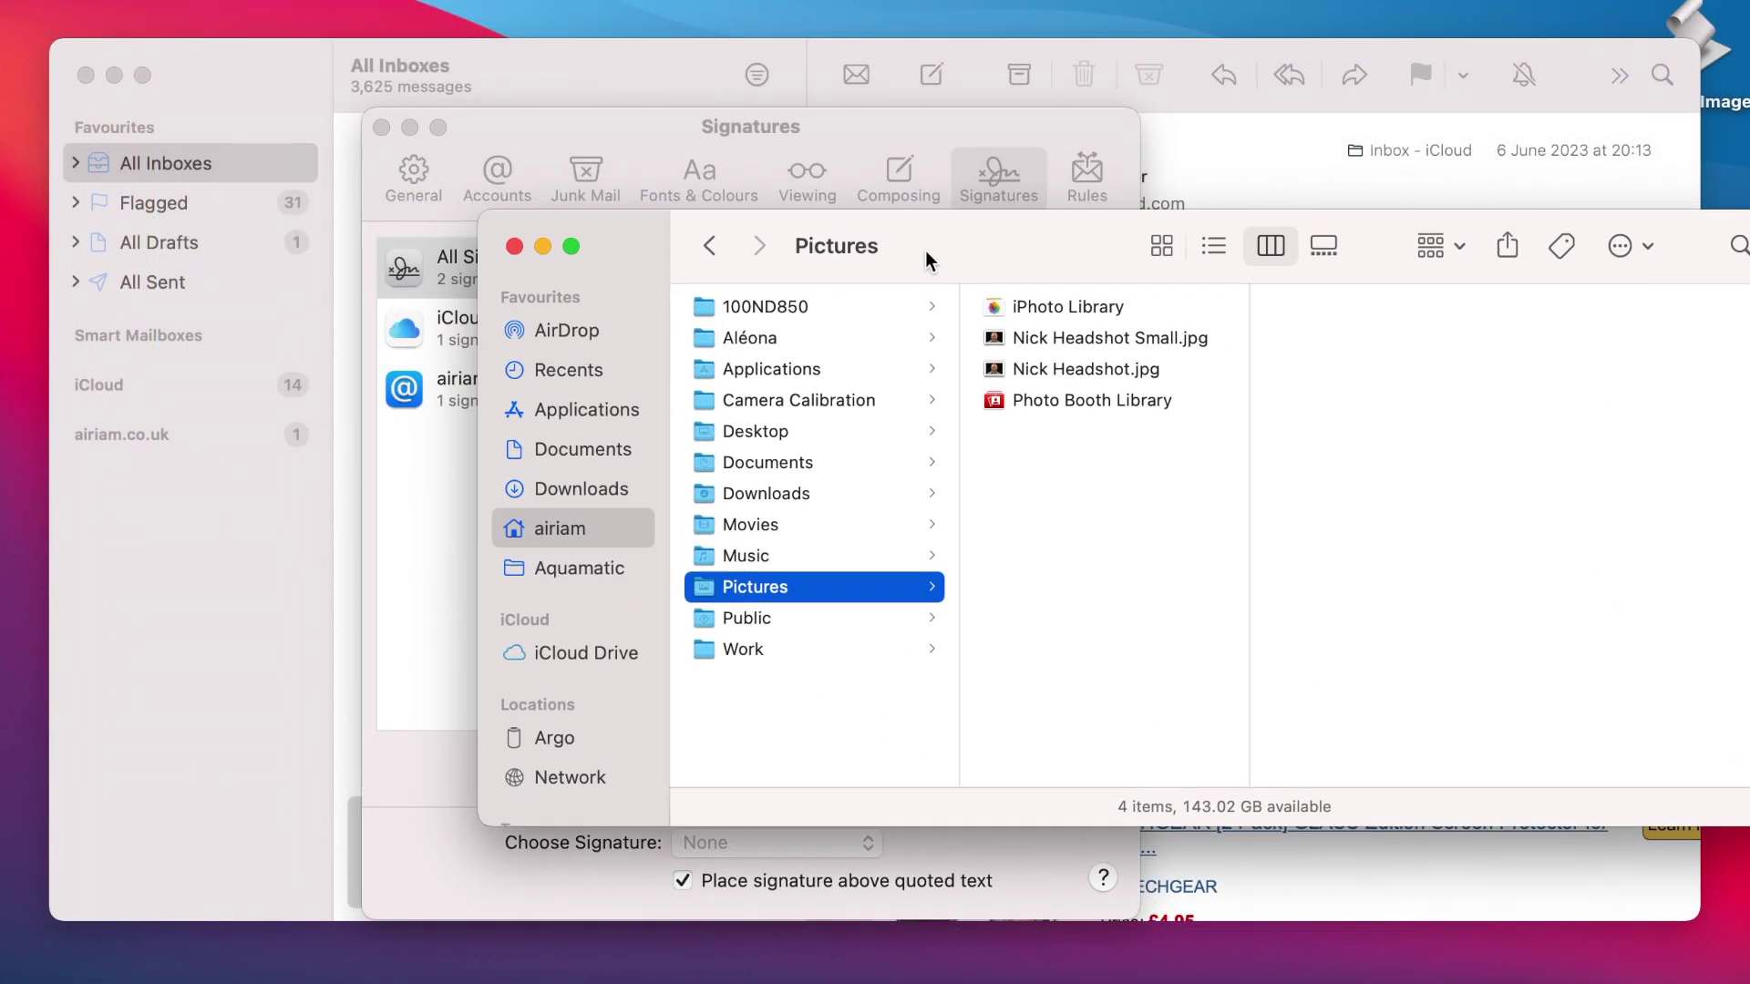
Step: Insert the small headshot photo into the Work signature and keep it displayed inline
{"action": "mouse_move", "coordinate": [926, 256]}
{"action": "left_mouse_down"}
{"action": "mouse_move", "coordinate": [1047, 266]}
{"action": "mouse_move", "coordinate": [1174, 620]}
{"action": "left_mouse_up"}
{"action": "mouse_move", "coordinate": [1318, 707]}
{"action": "left_mouse_down"}
{"action": "mouse_move", "coordinate": [1026, 579]}
{"action": "mouse_move", "coordinate": [910, 499]}
{"action": "left_mouse_up"}
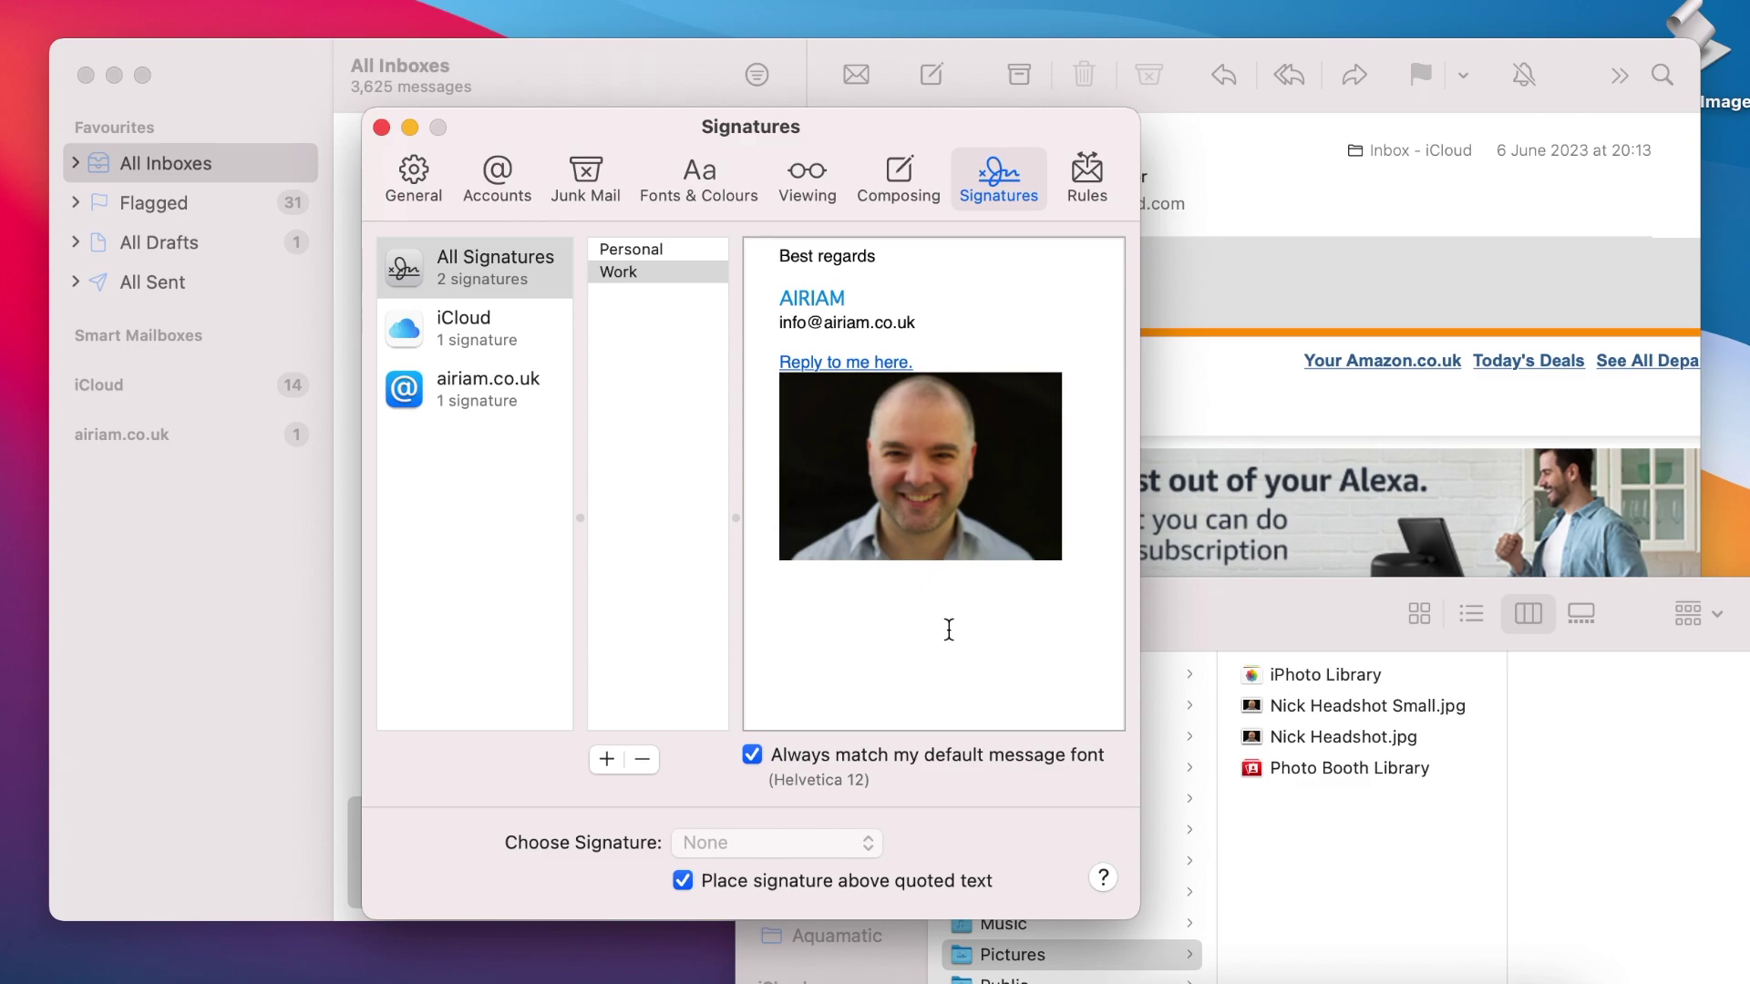
{"action": "right_click", "coordinate": [1014, 434]}
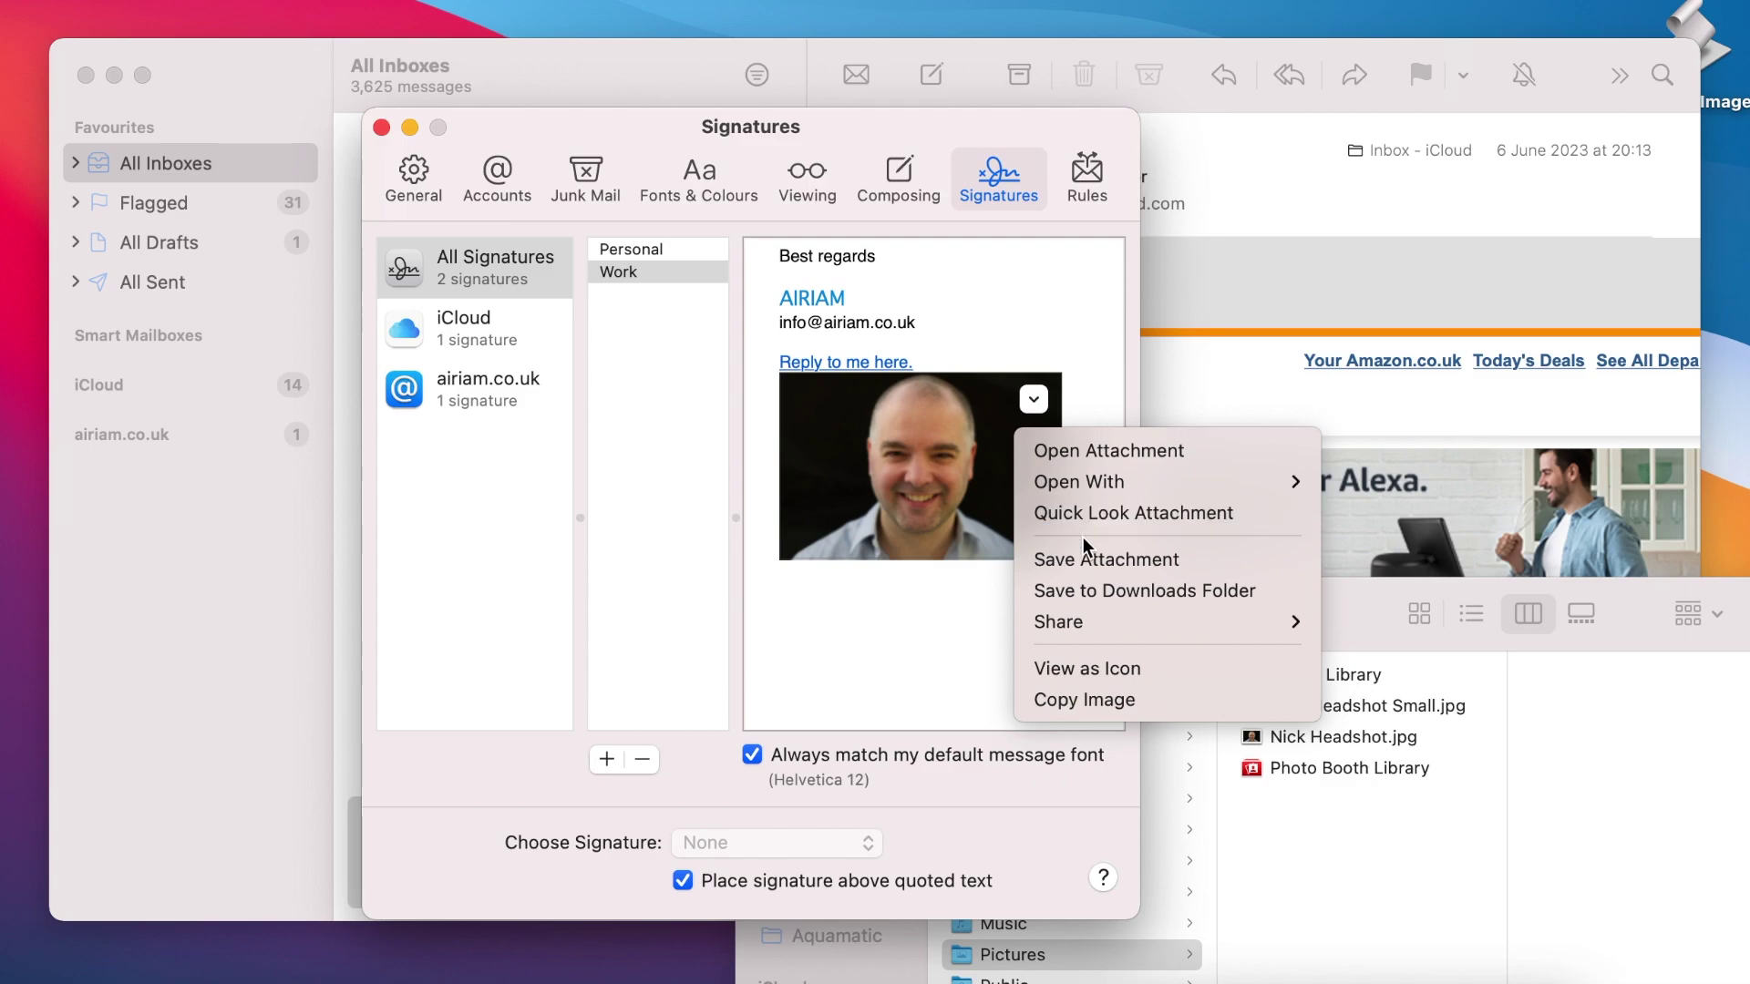
{"action": "left_click", "coordinate": [1107, 665]}
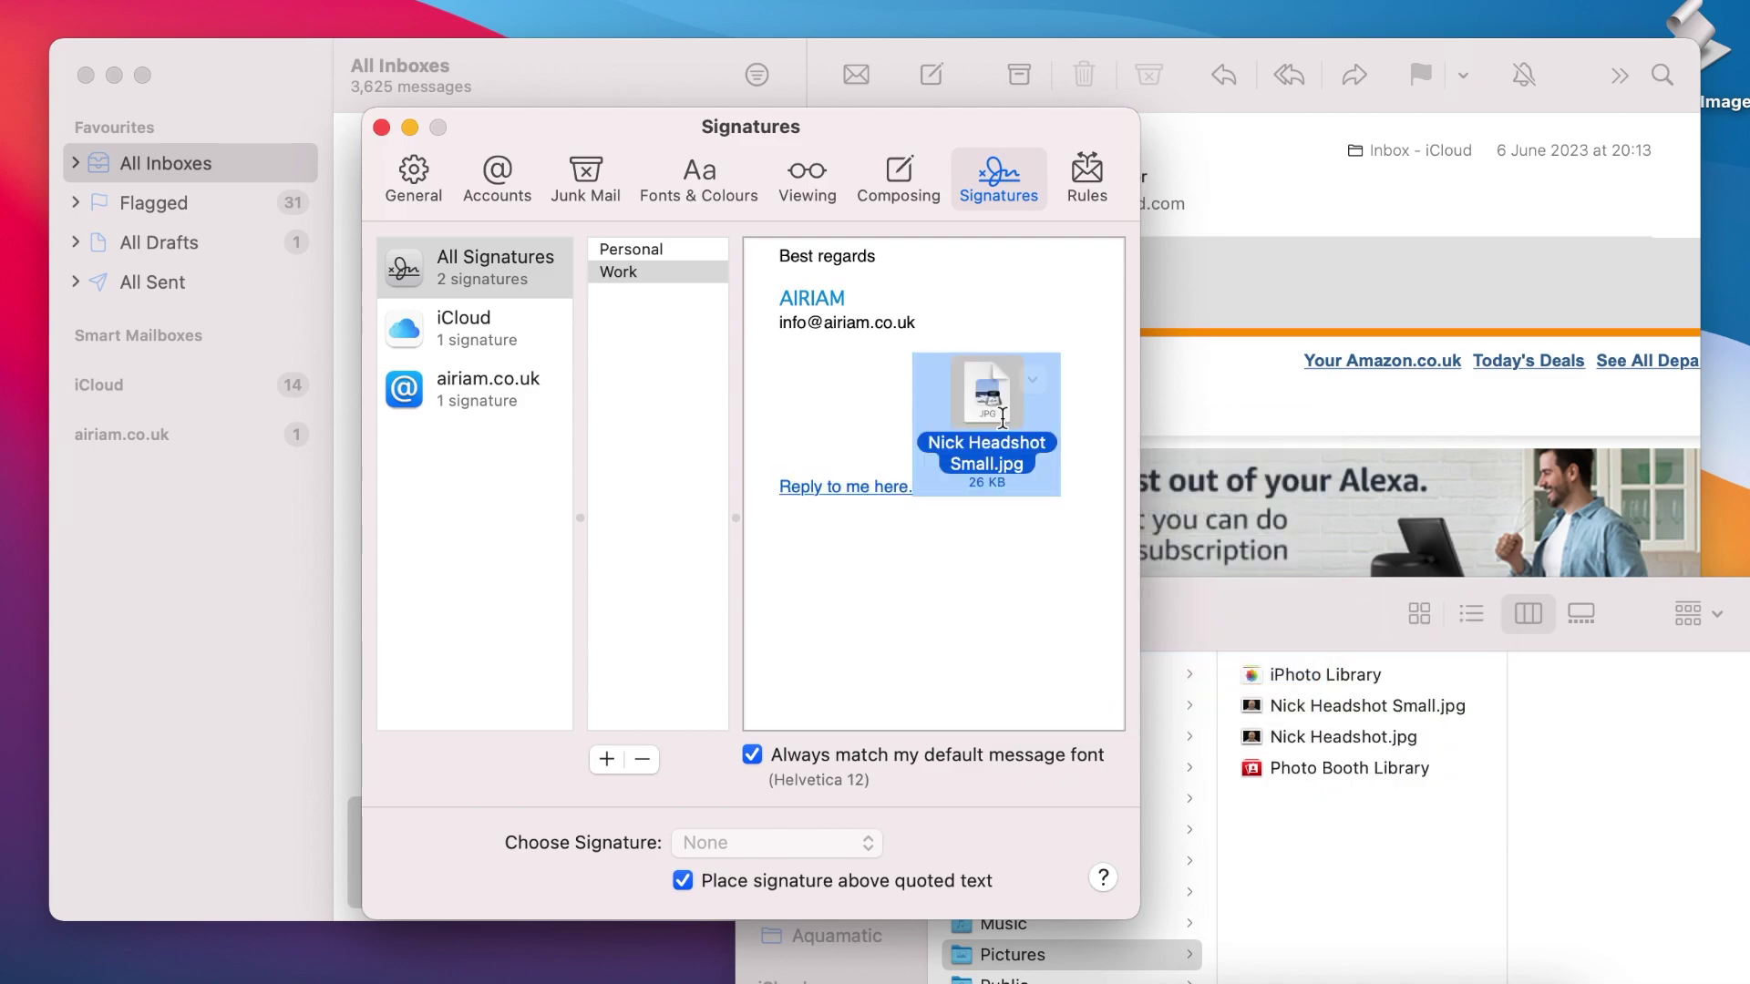
{"action": "right_click", "coordinate": [1002, 414]}
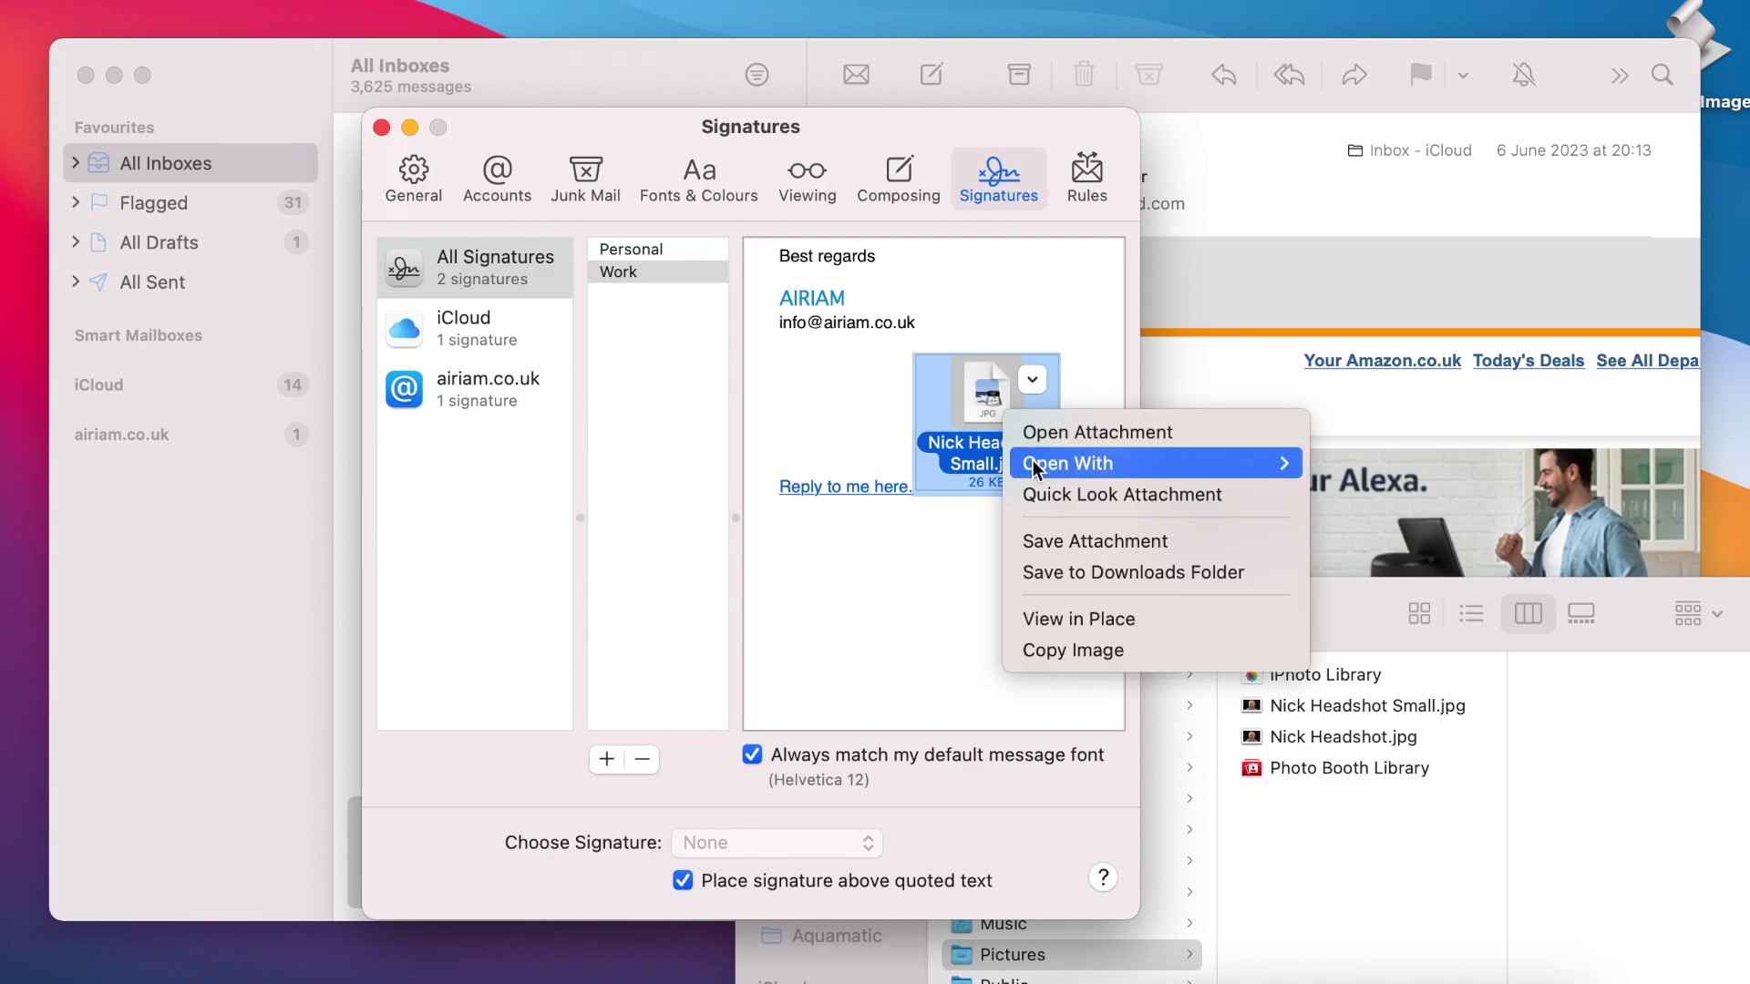
{"action": "left_click", "coordinate": [1075, 617]}
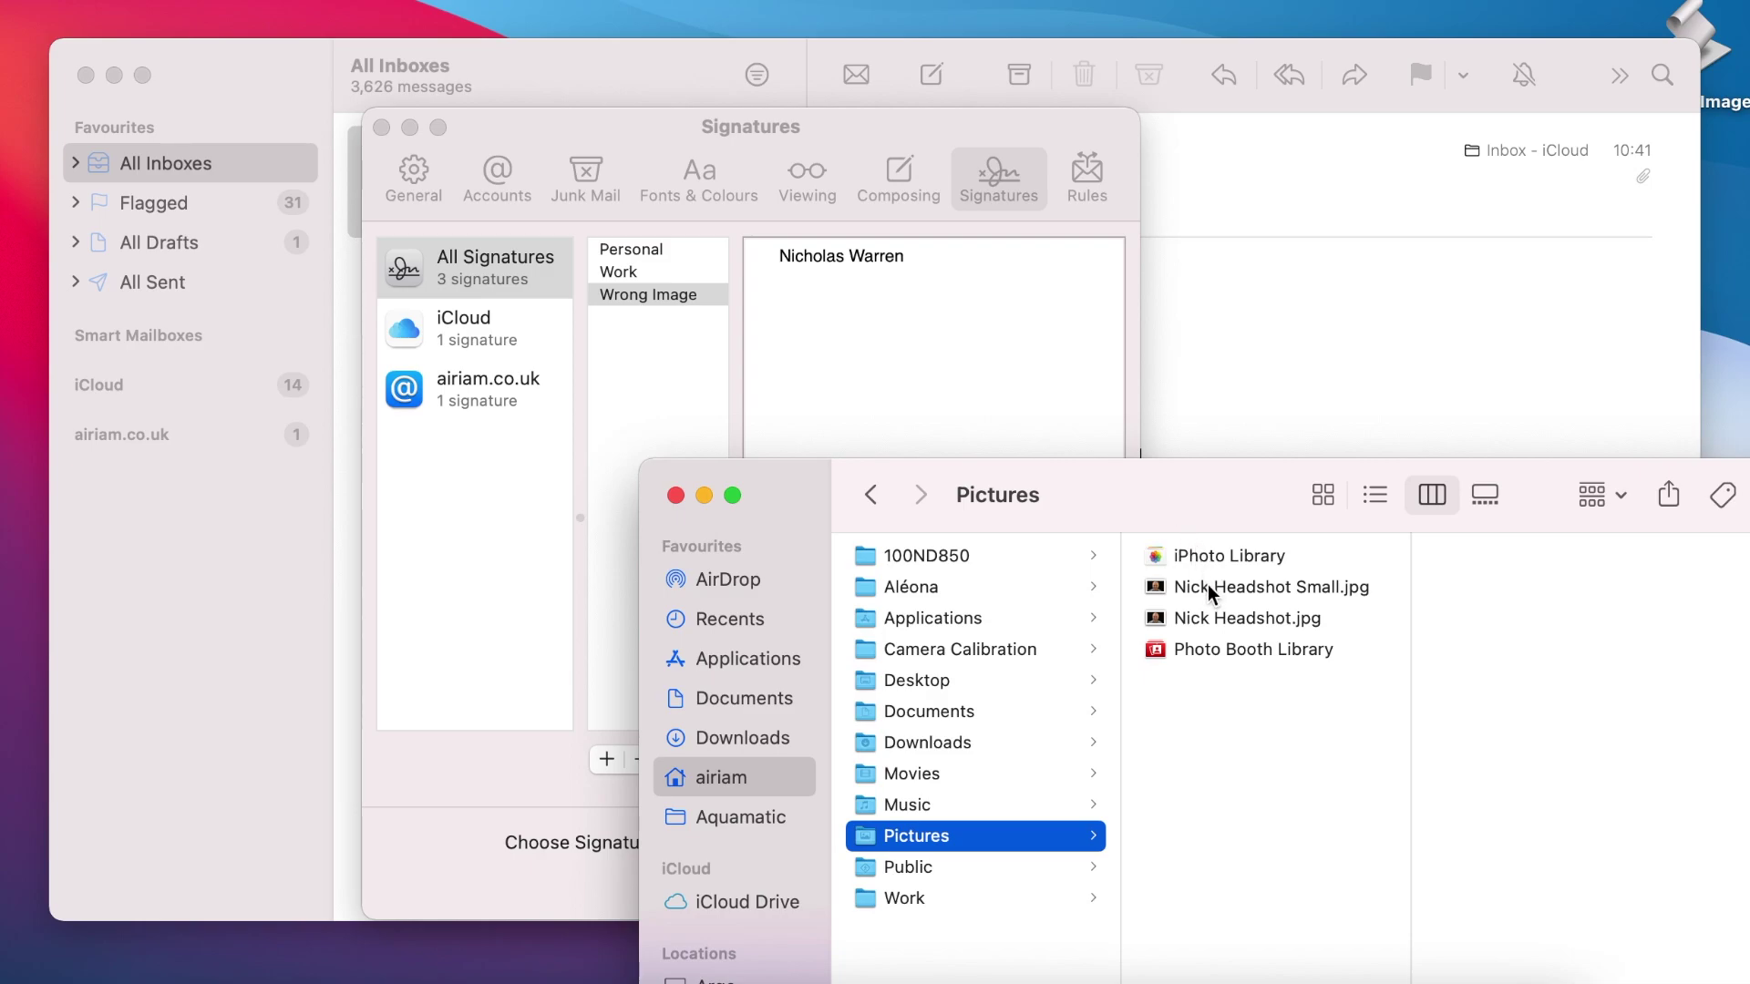
Step: Add the larger headshot to the Wrong Image signature and compare it with Personal
{"action": "mouse_move", "coordinate": [1214, 614]}
{"action": "left_mouse_down"}
{"action": "mouse_move", "coordinate": [1039, 434]}
{"action": "mouse_move", "coordinate": [1017, 381]}
{"action": "left_mouse_up"}
{"action": "left_click", "coordinate": [1036, 273]}
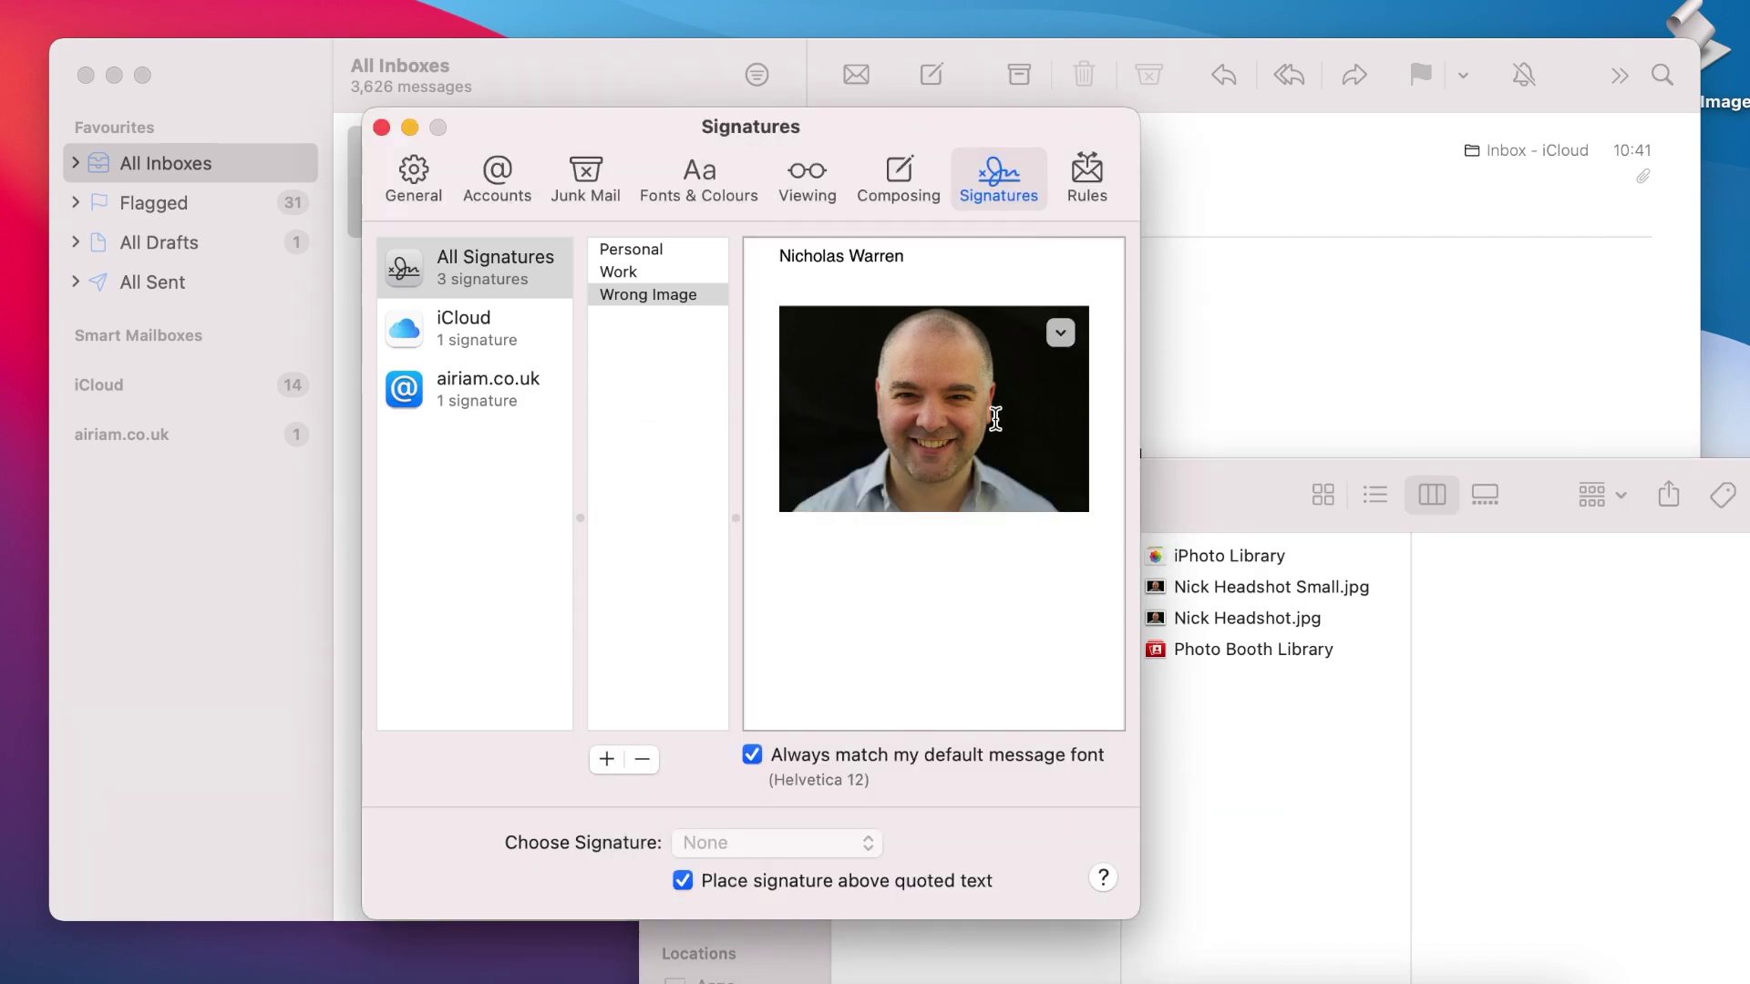
{"action": "key", "text": "shift+Tab"}
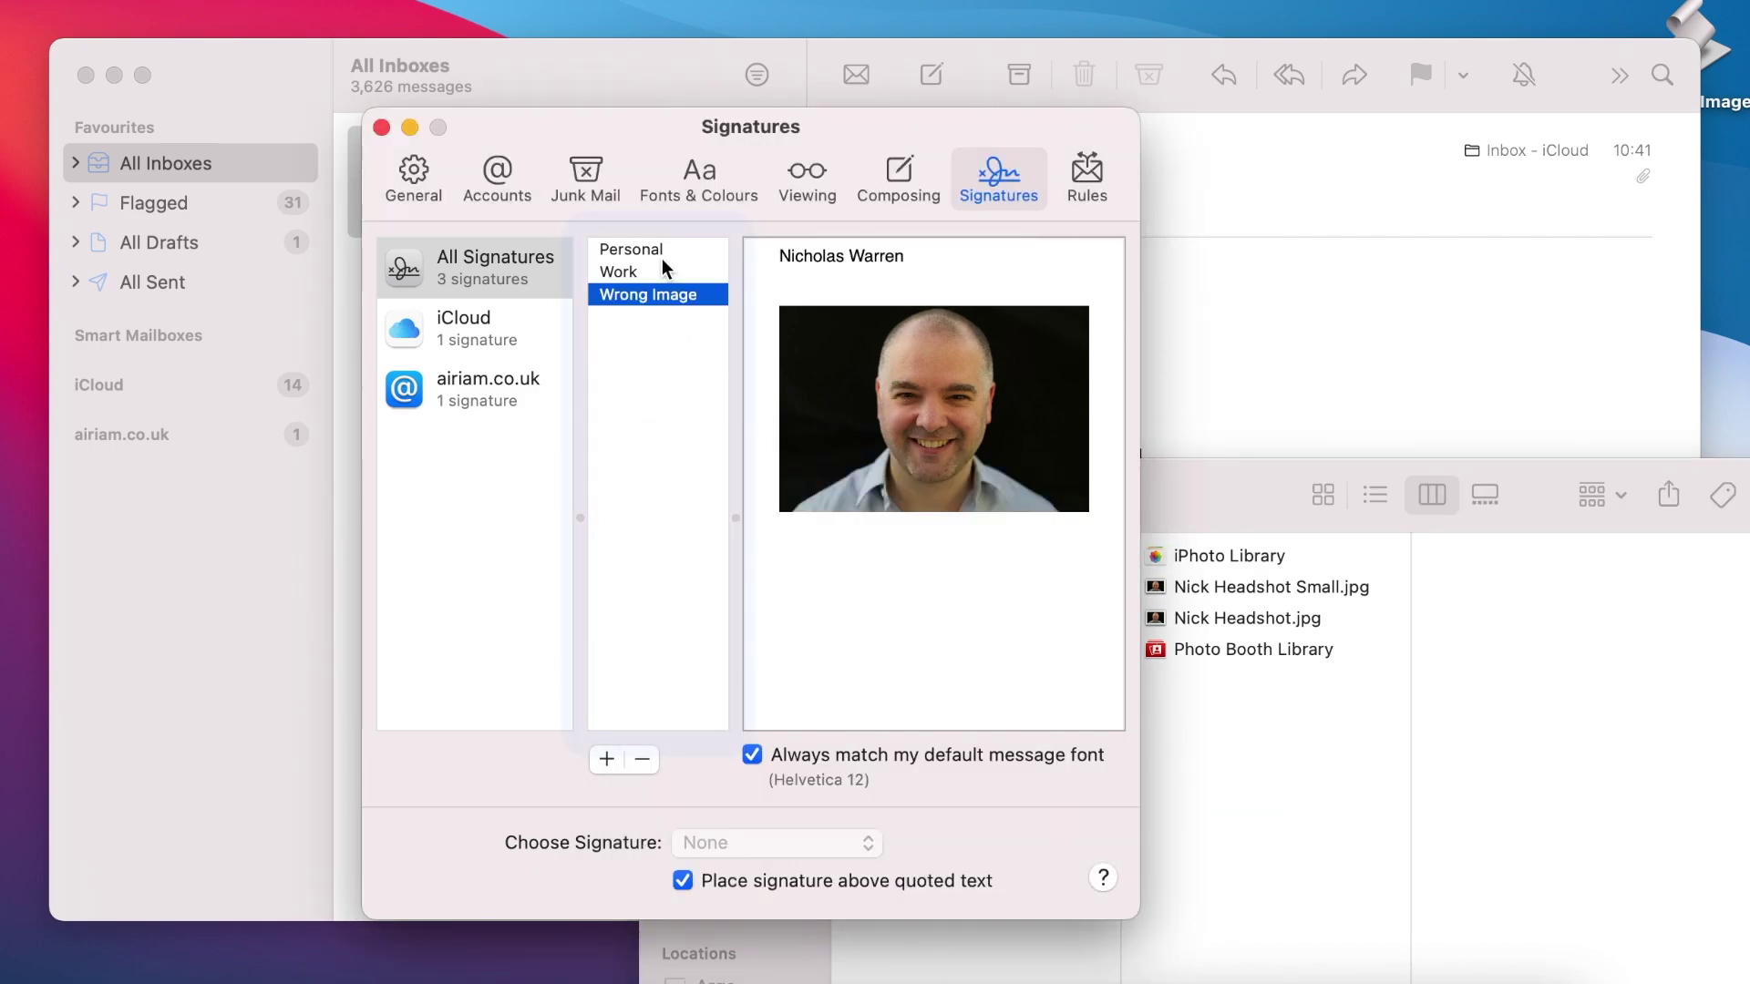
{"action": "left_click", "coordinate": [660, 249]}
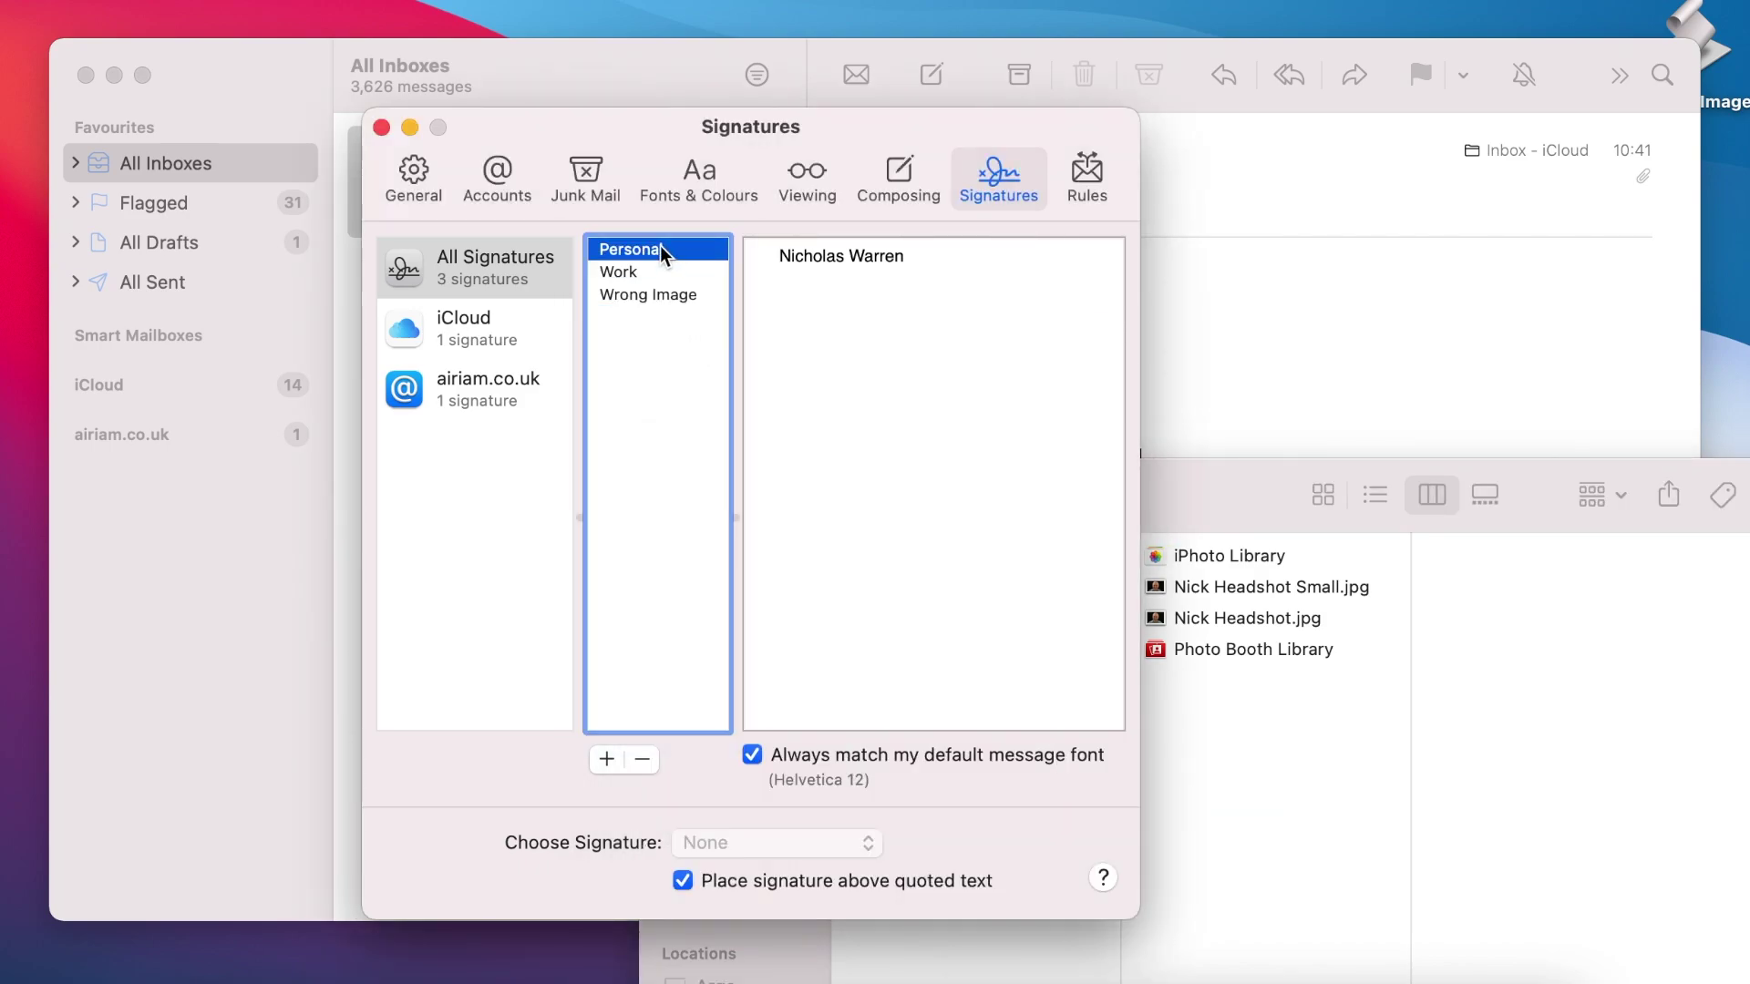
{"action": "left_click", "coordinate": [660, 293]}
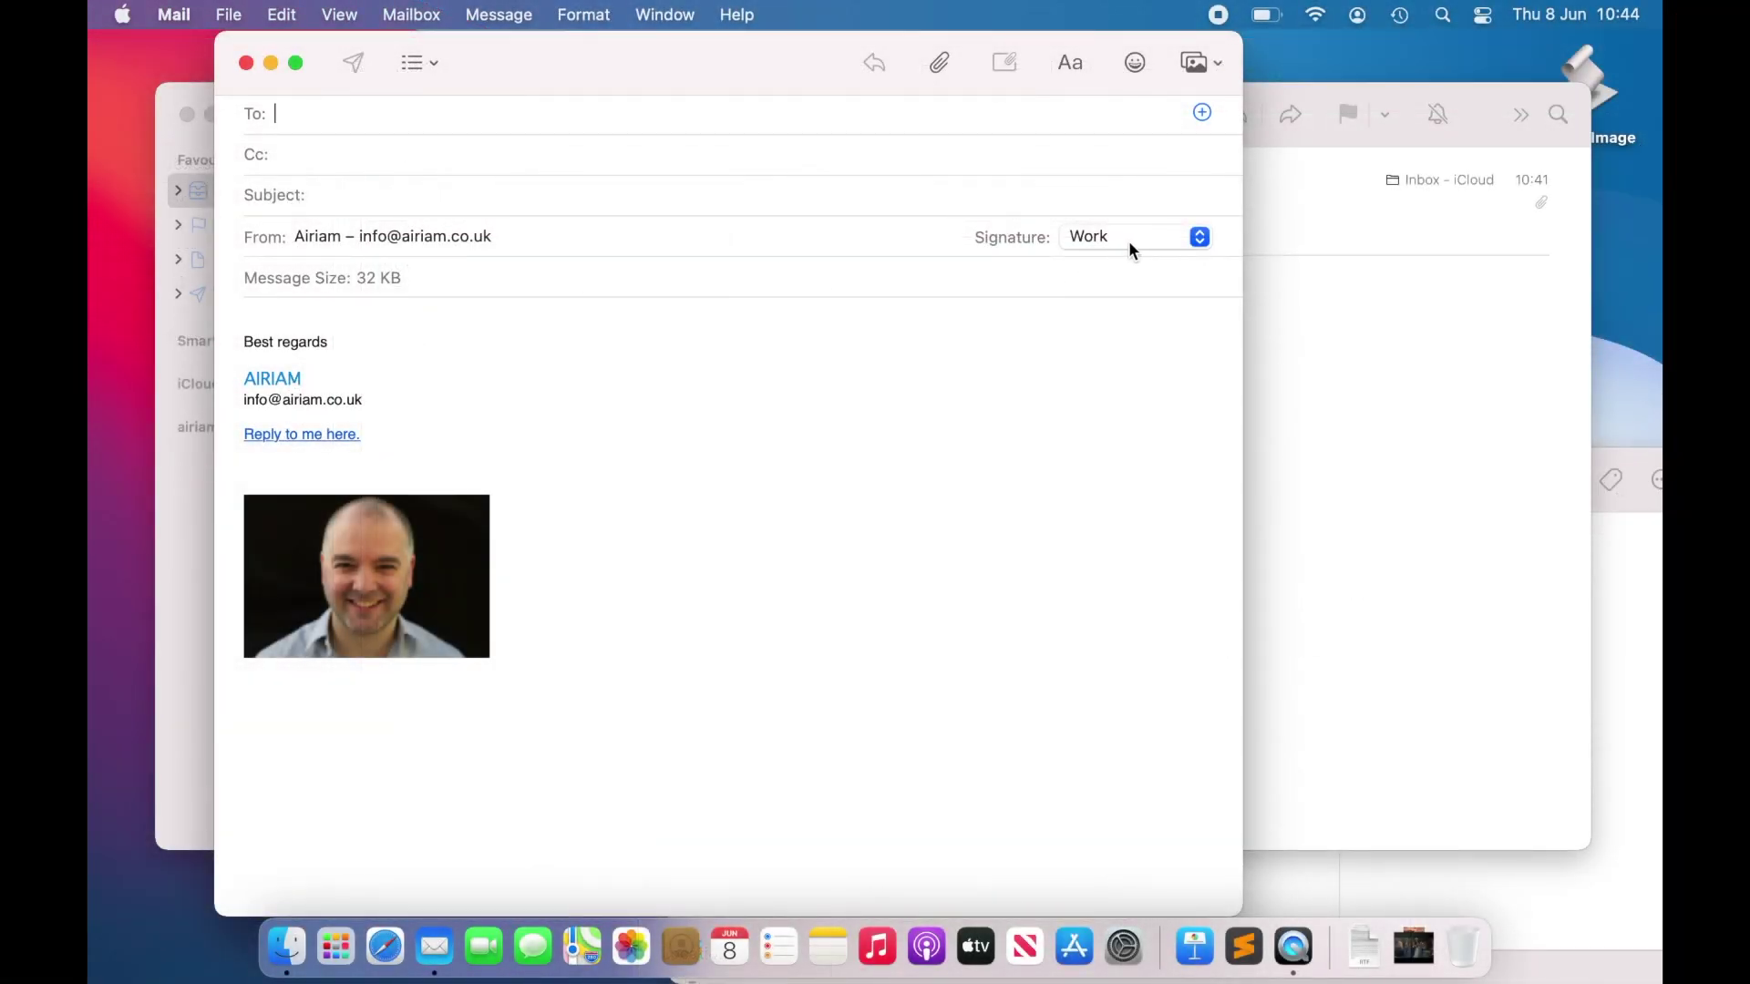
Step: Insert the Wrong Image signature into the new message and scroll through its body
{"action": "left_click", "coordinate": [1128, 240]}
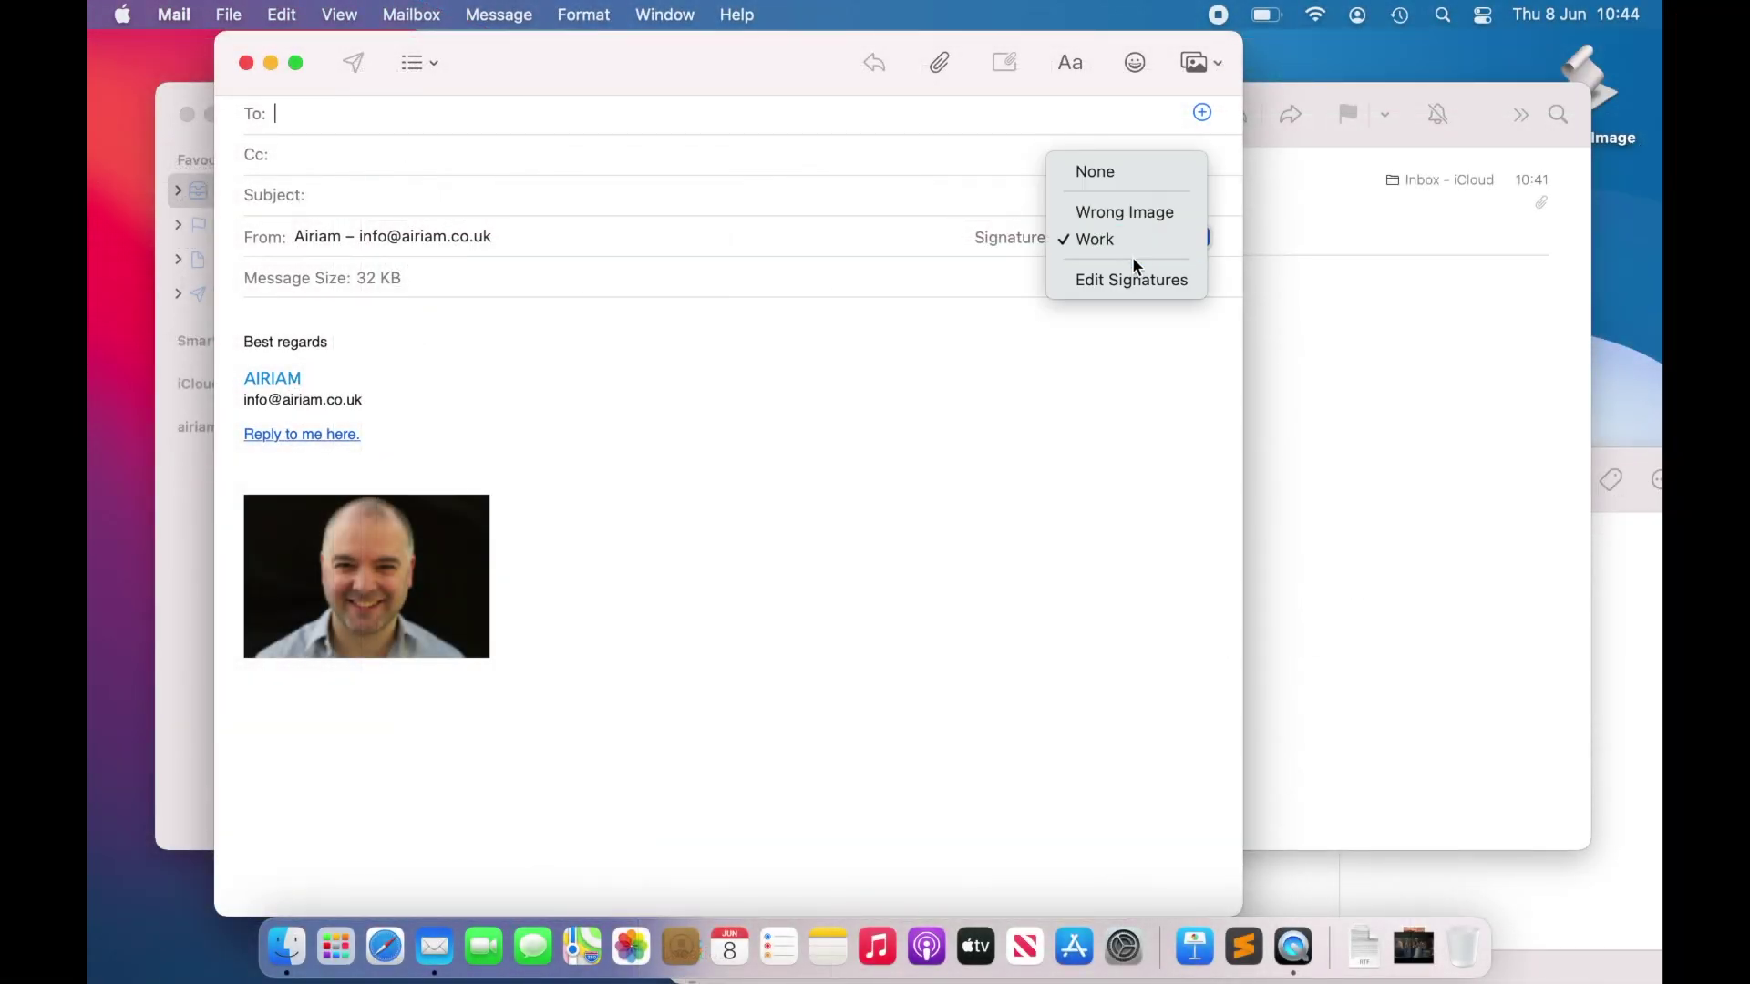
{"action": "left_click", "coordinate": [1144, 211]}
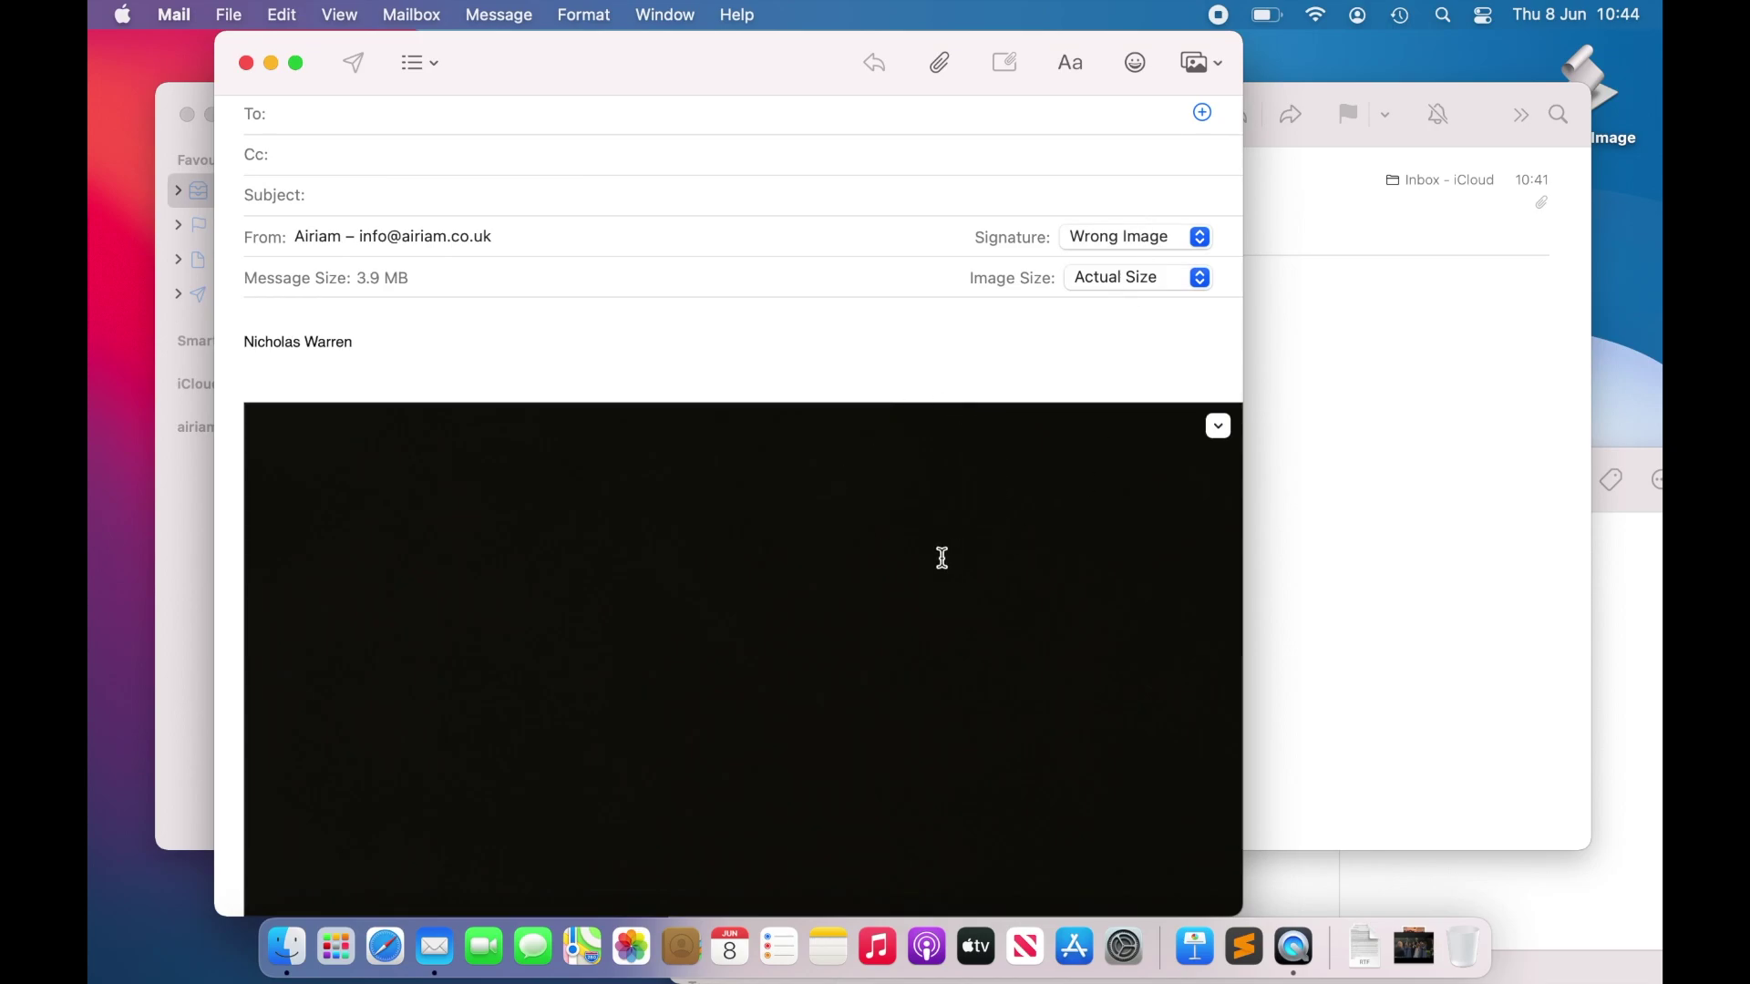
{"action": "scroll", "coordinate": [915, 562], "scroll_direction": "down", "scroll_amount": 3}
{"action": "scroll", "coordinate": [914, 561], "scroll_direction": "up", "scroll_amount": 10}
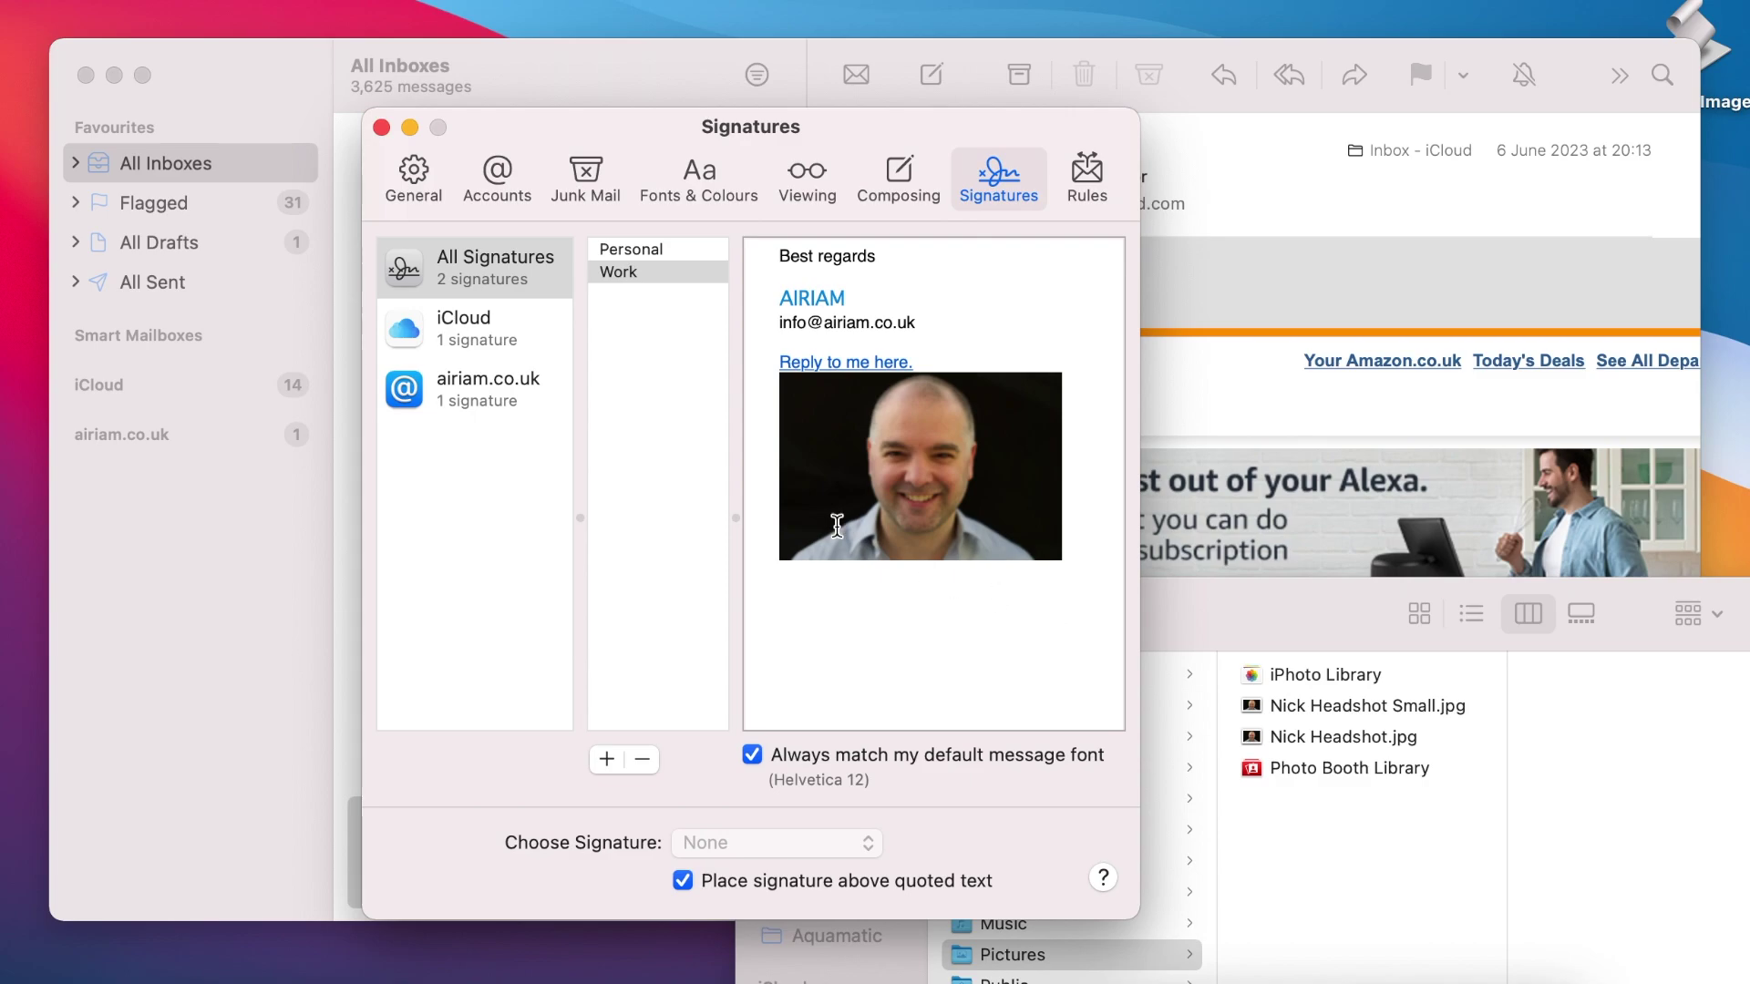
Step: Select the airiam.co.uk account and set its default signature to Work
{"action": "key", "text": "Tab"}
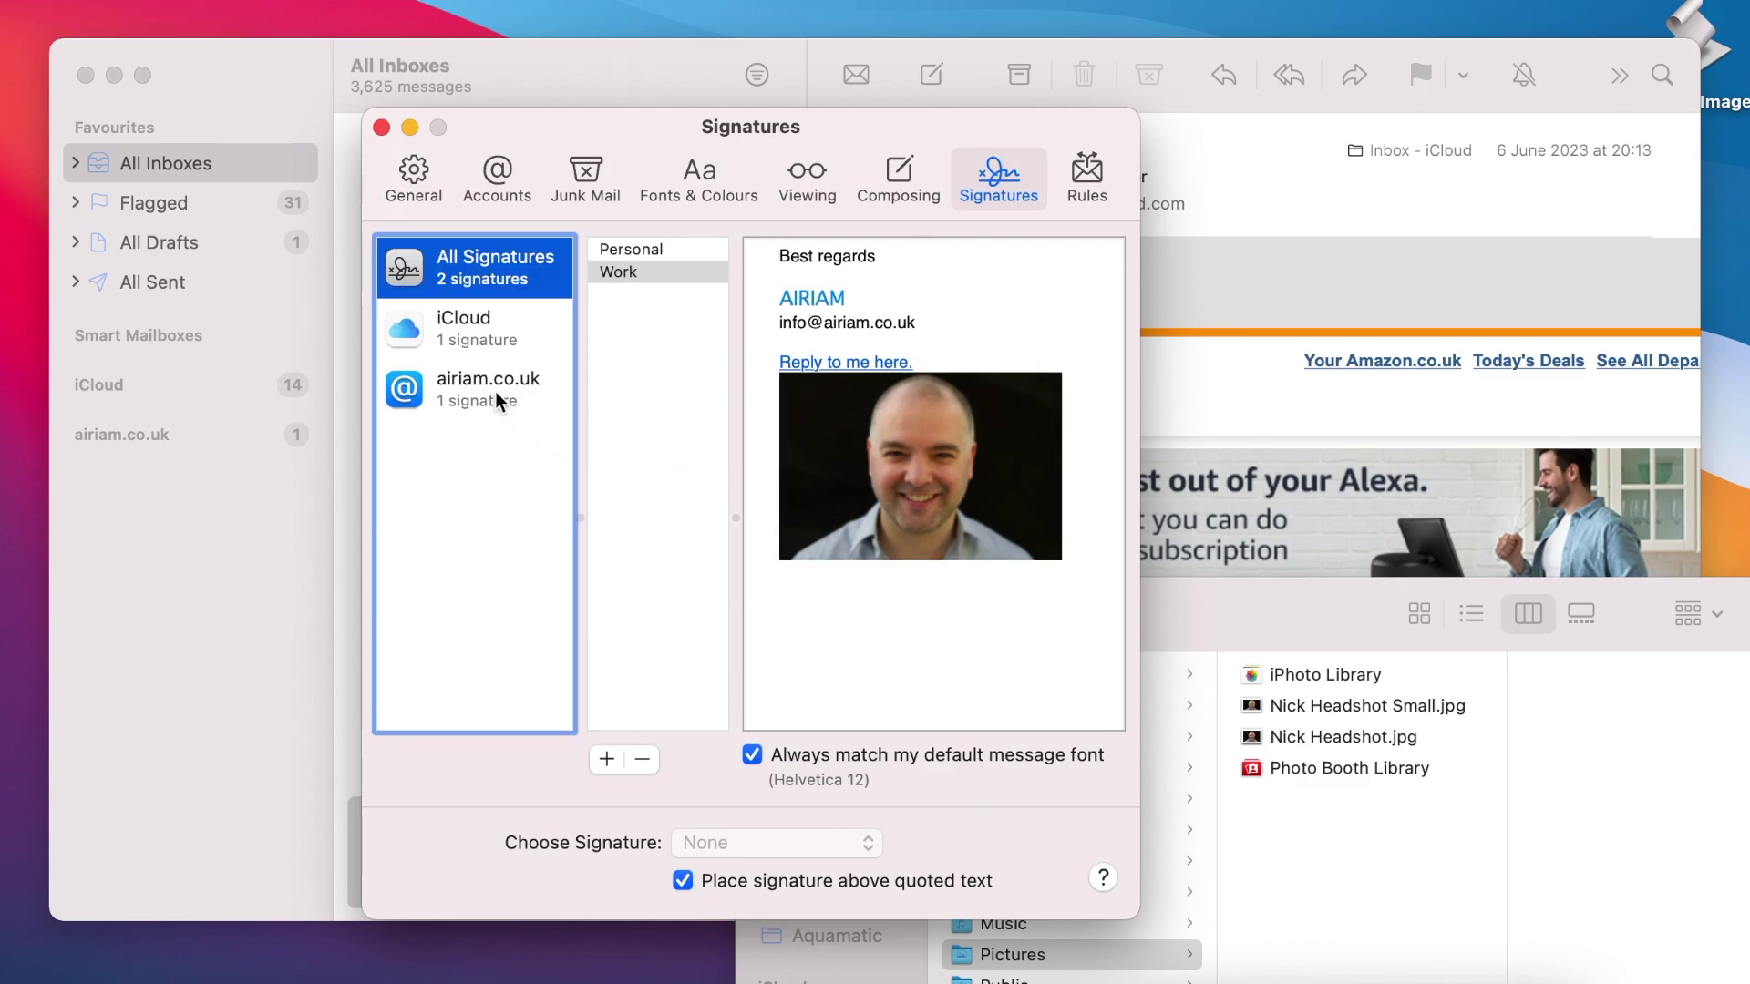
{"action": "left_click", "coordinate": [495, 391]}
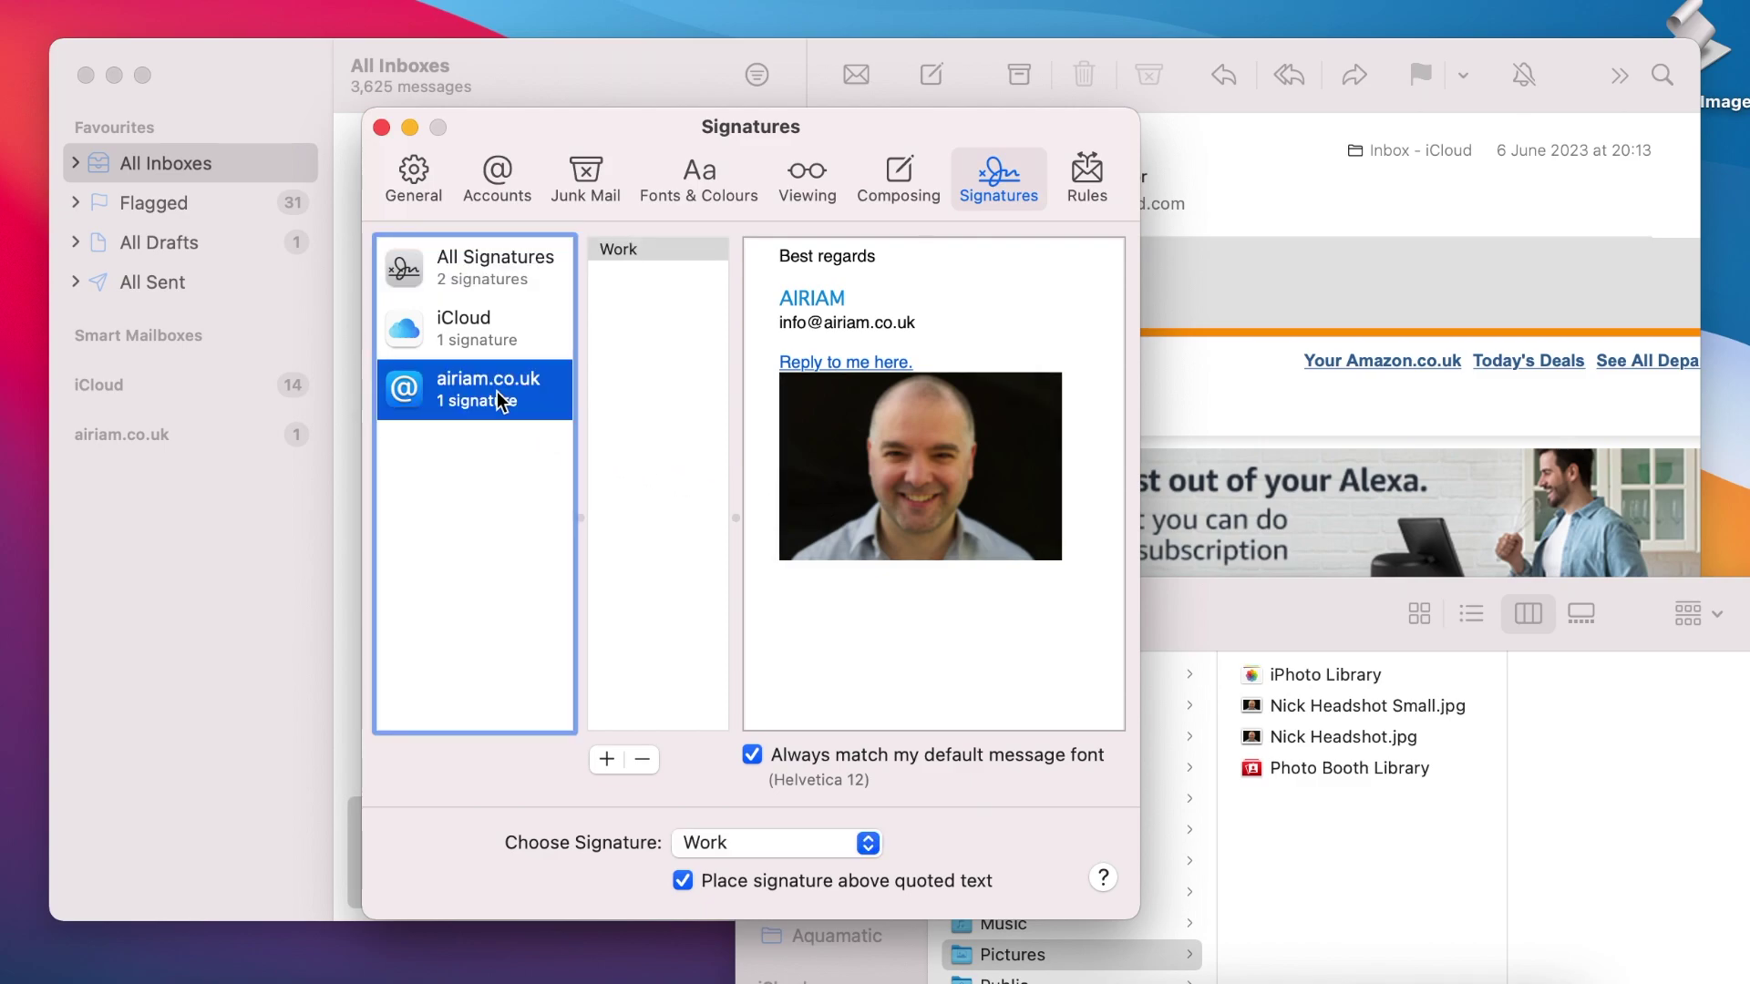
{"action": "left_click", "coordinate": [790, 844]}
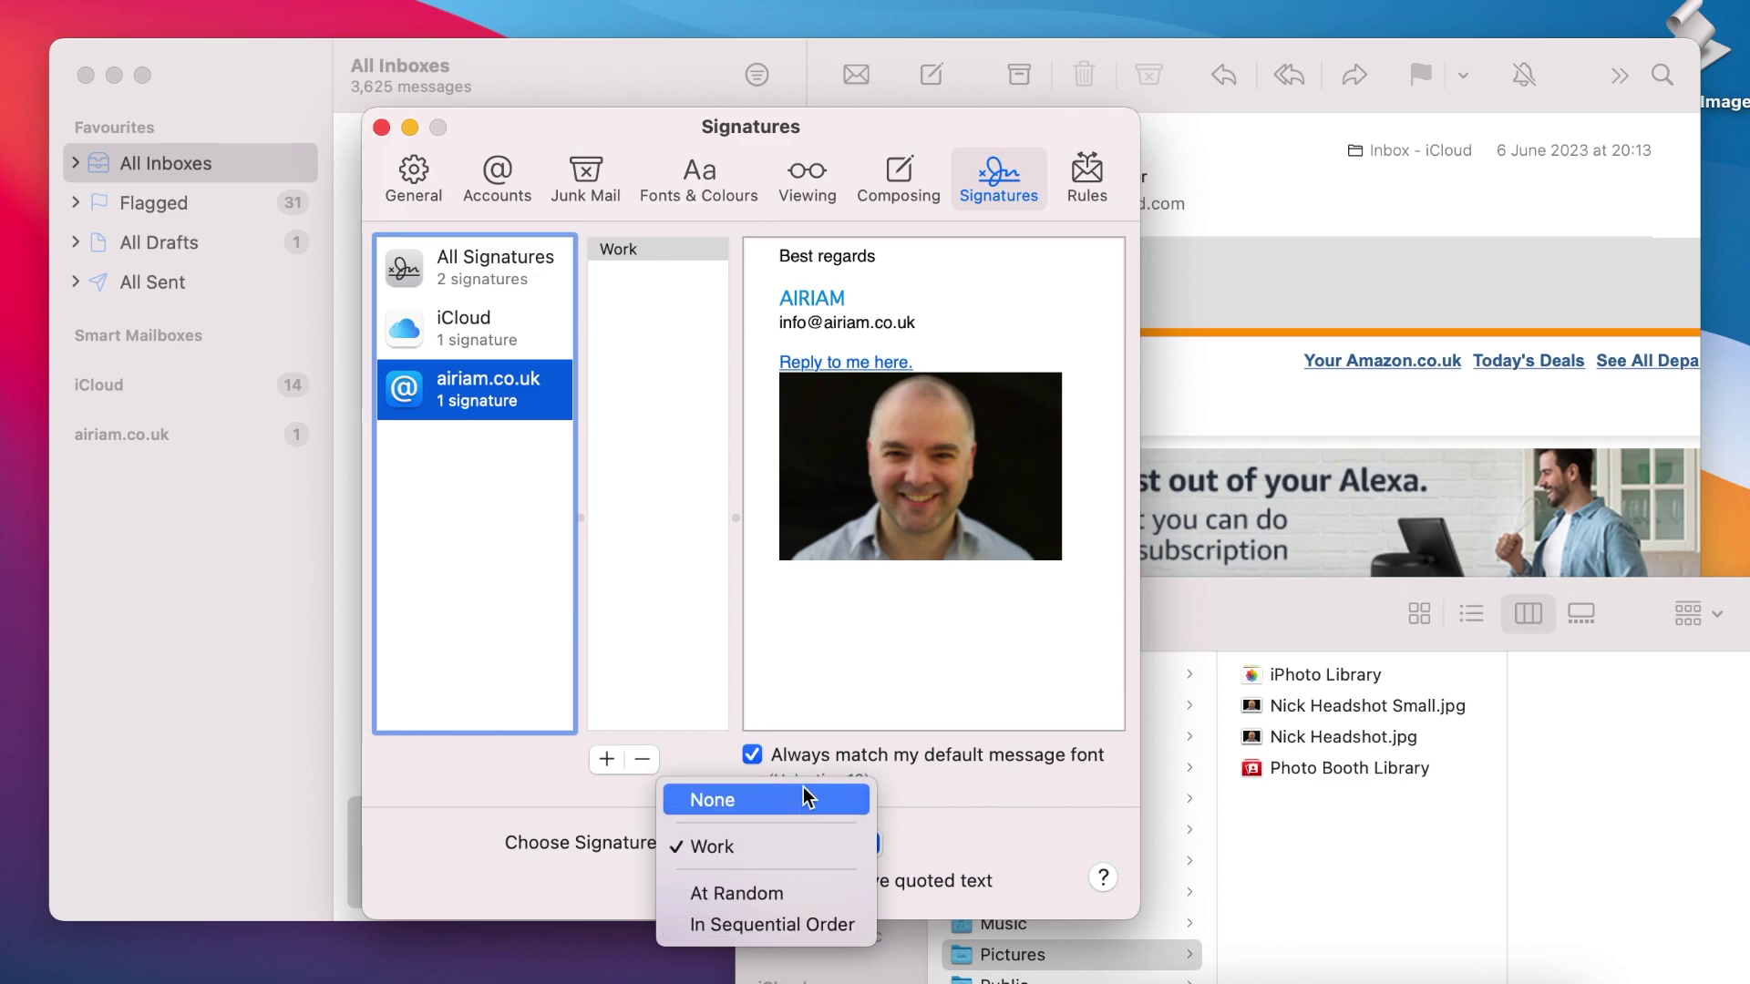
{"action": "left_click", "coordinate": [807, 842]}
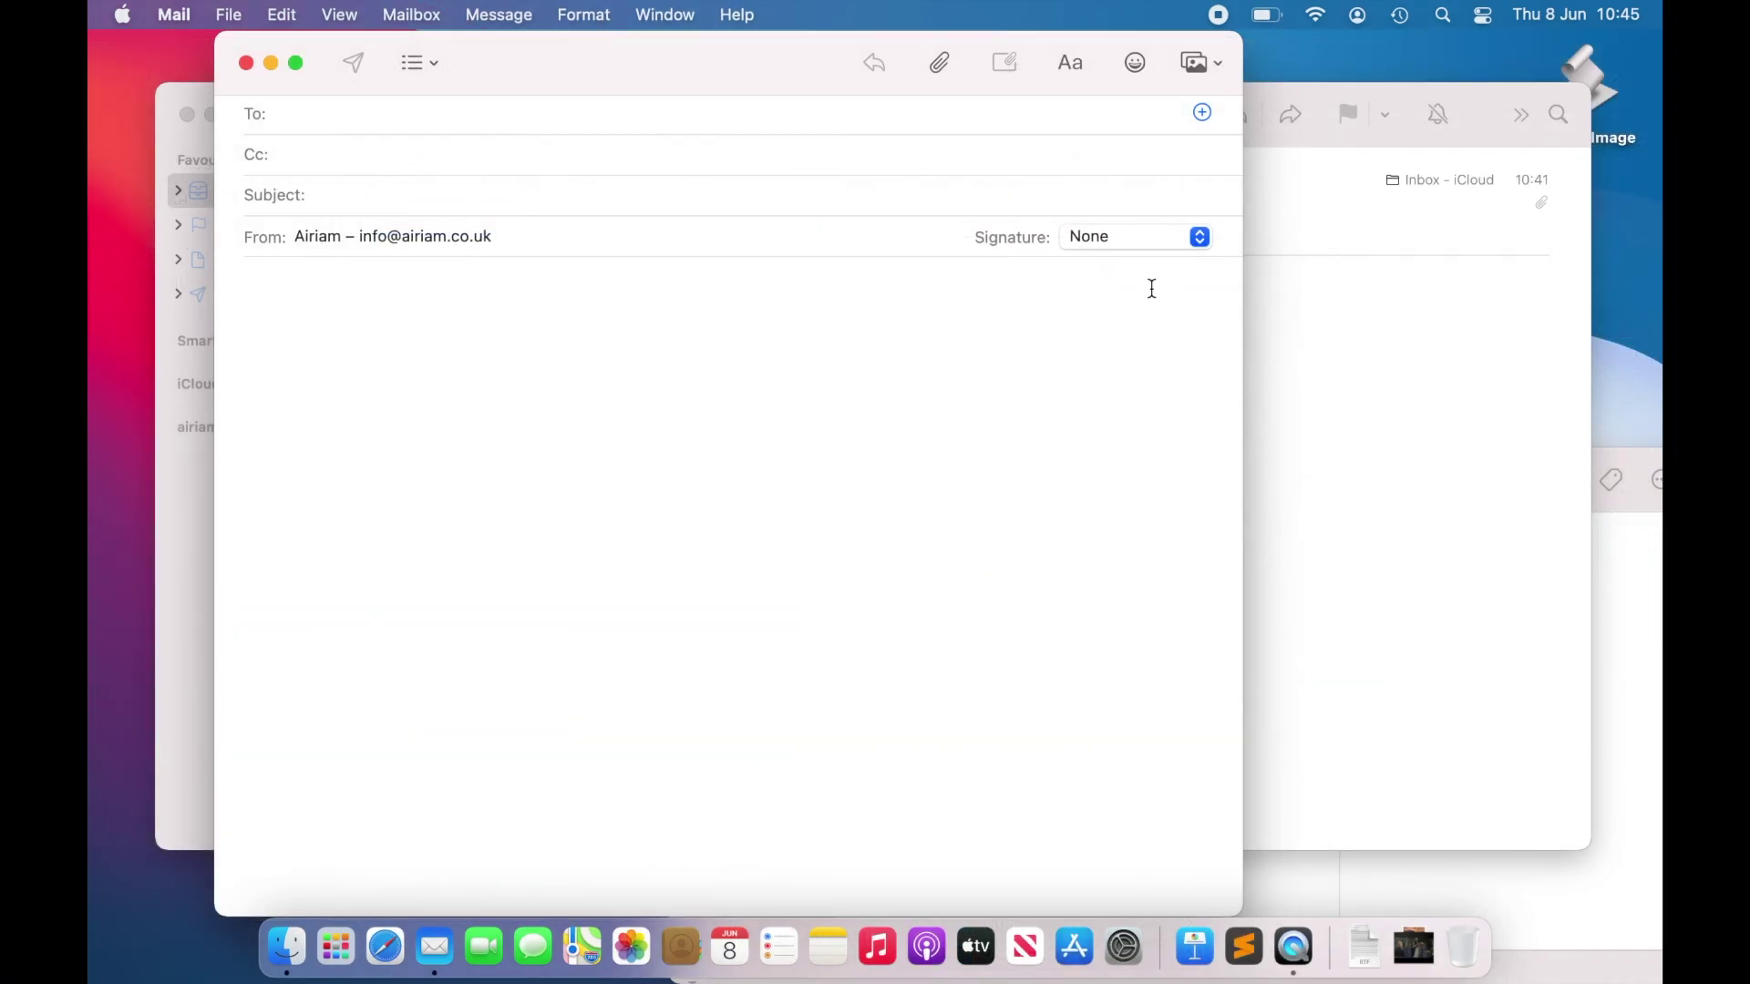
Step: Choose Work from the new message's Signature pop-up to insert it
{"action": "left_click", "coordinate": [1157, 246]}
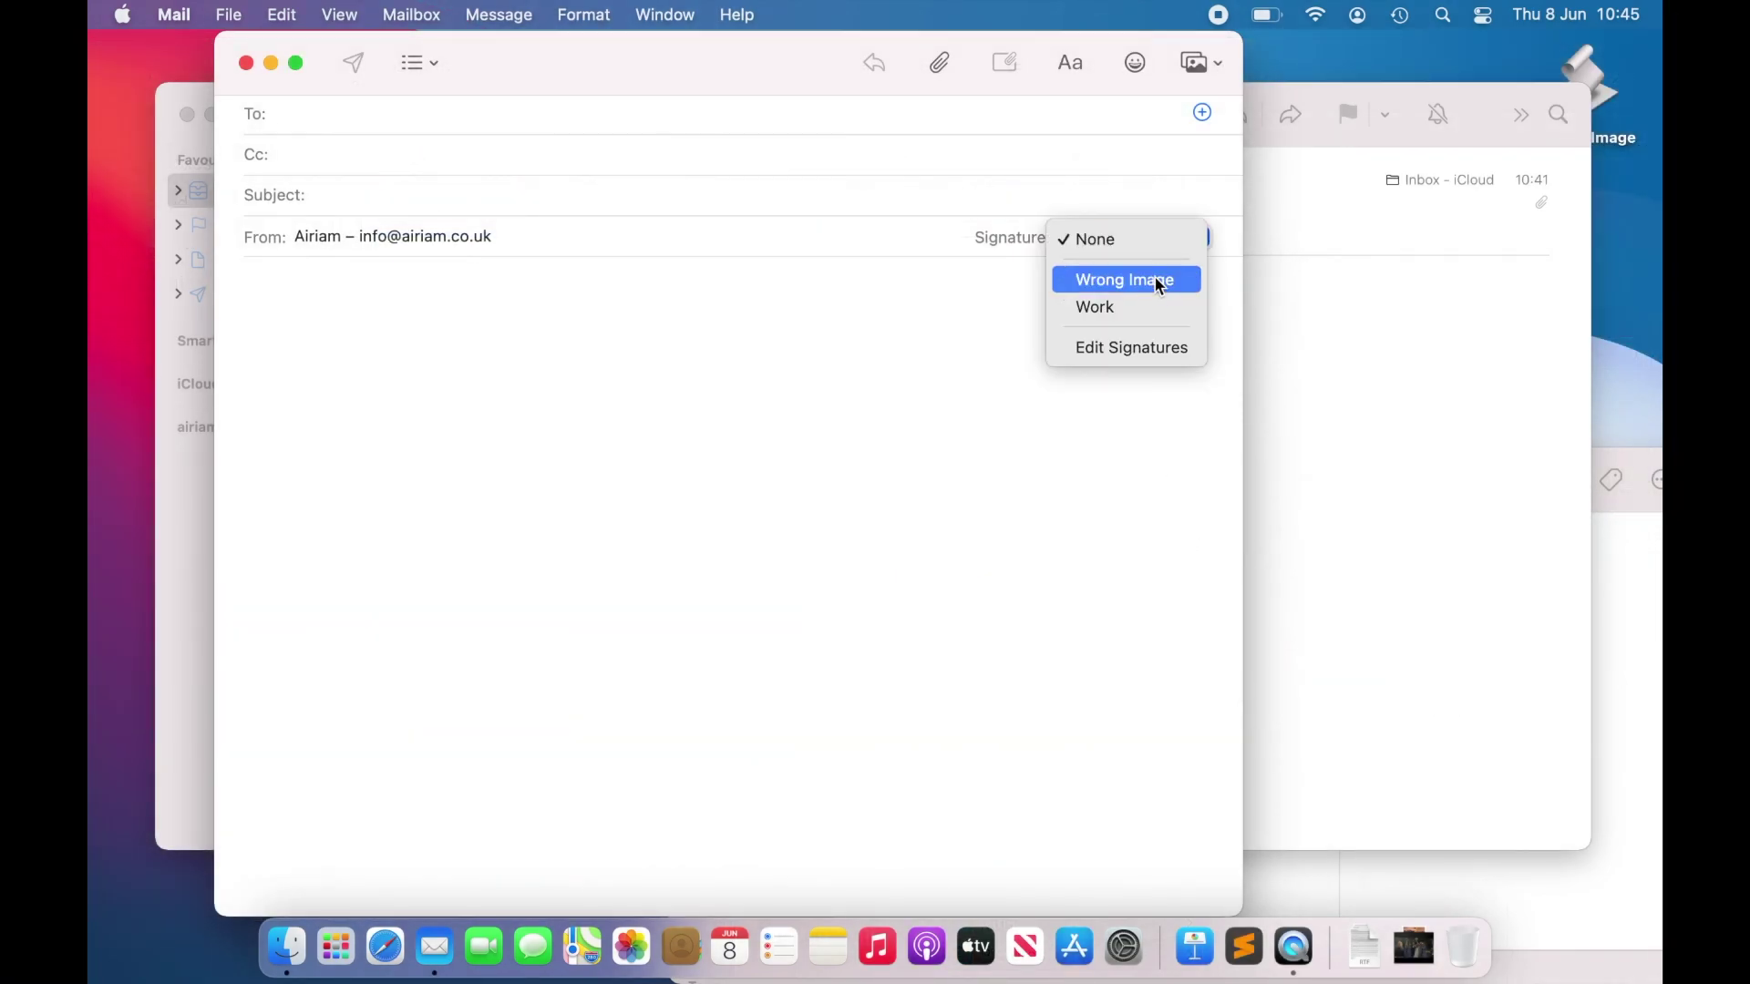
{"action": "left_click", "coordinate": [1151, 313]}
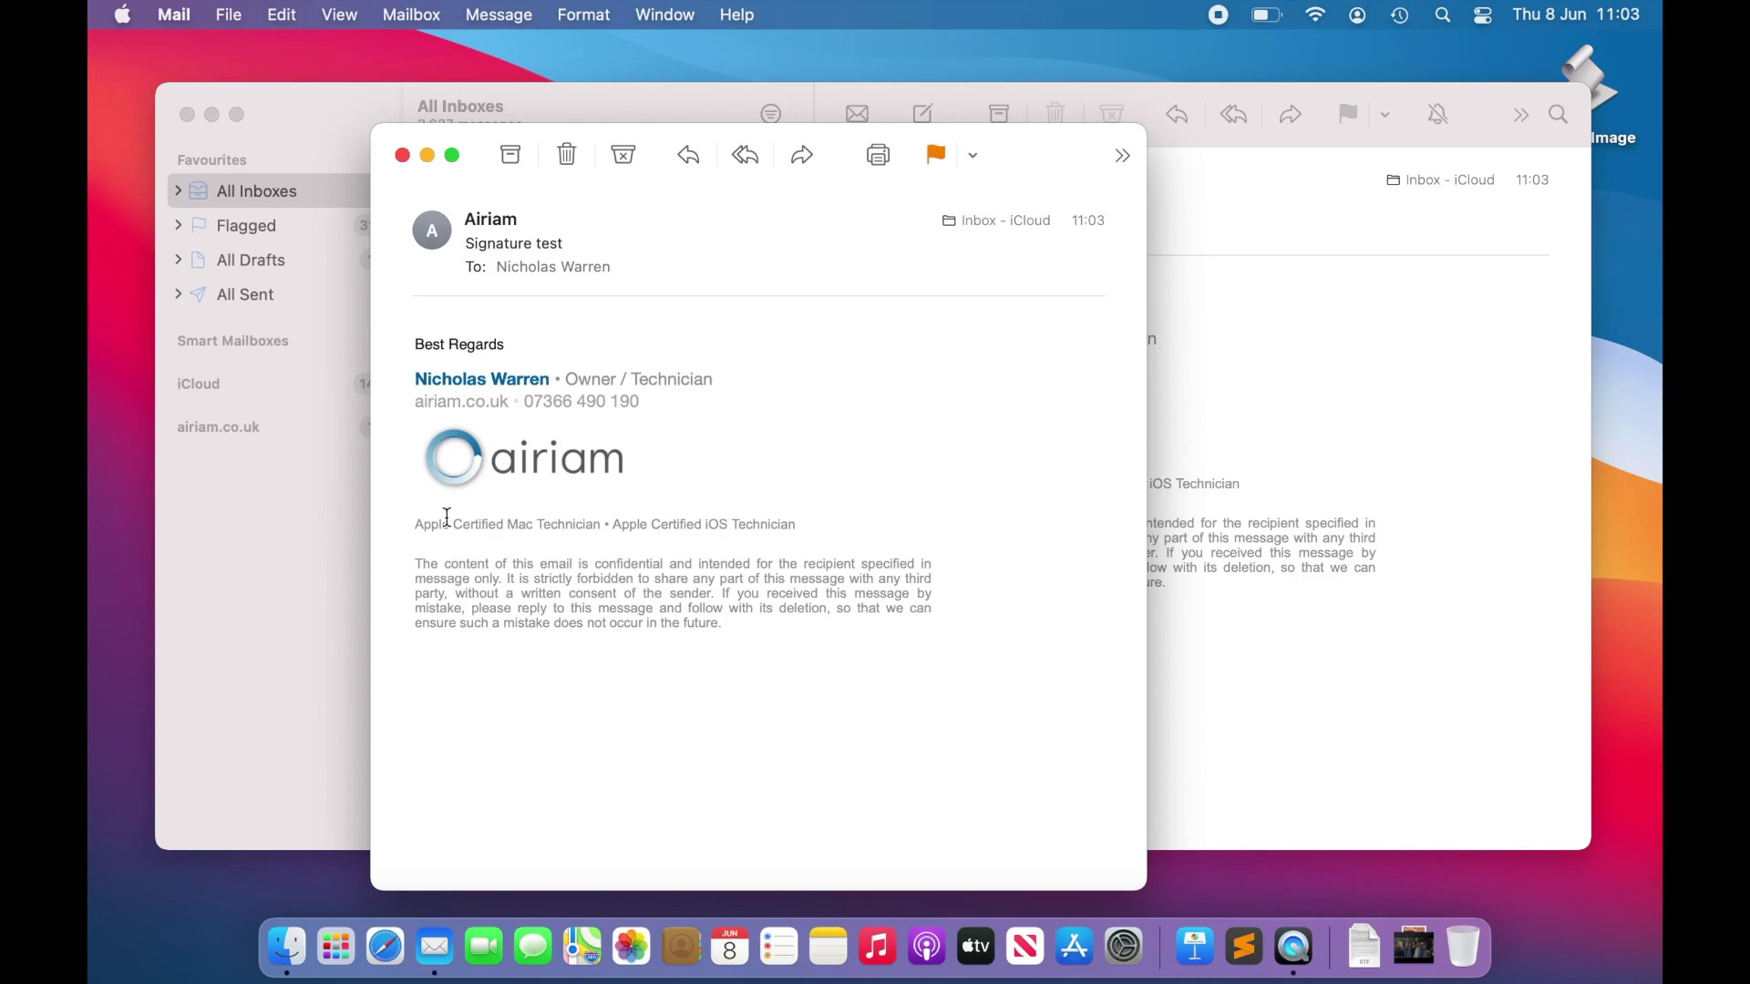
Step: Open the airiam.co.uk website from the signature logo, then copy the signature's phone number
{"action": "left_click", "coordinate": [562, 472]}
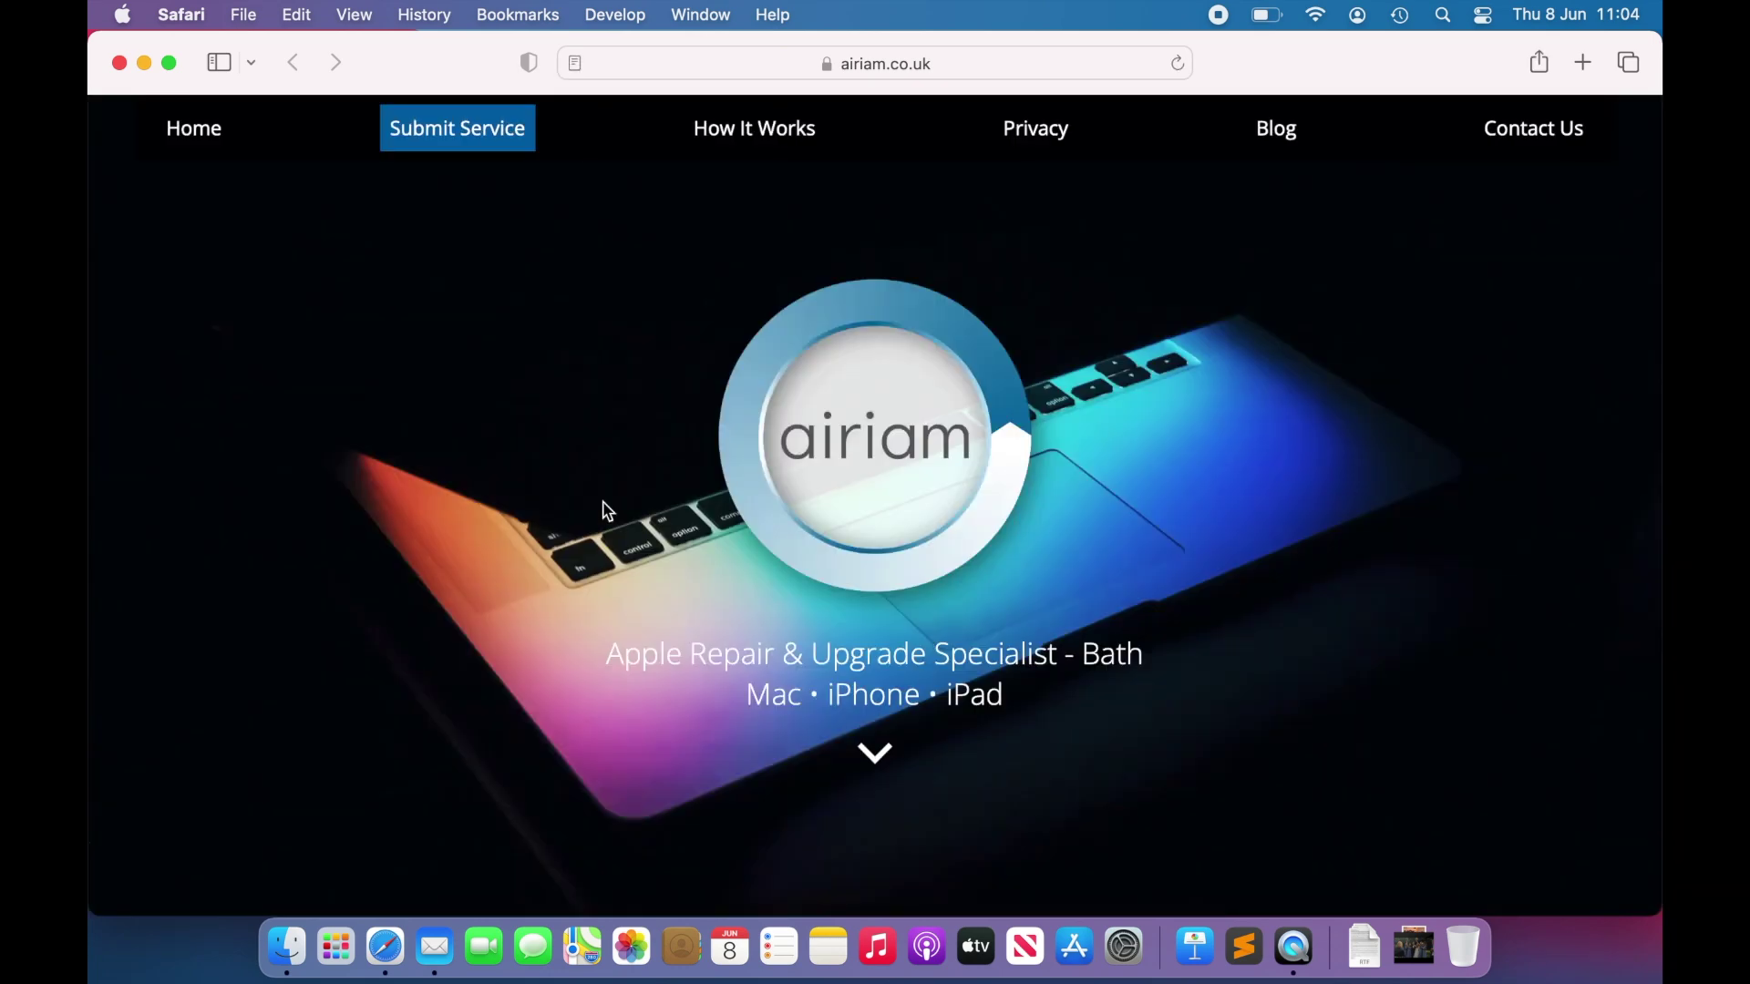
{"action": "key", "text": "super+Tab"}
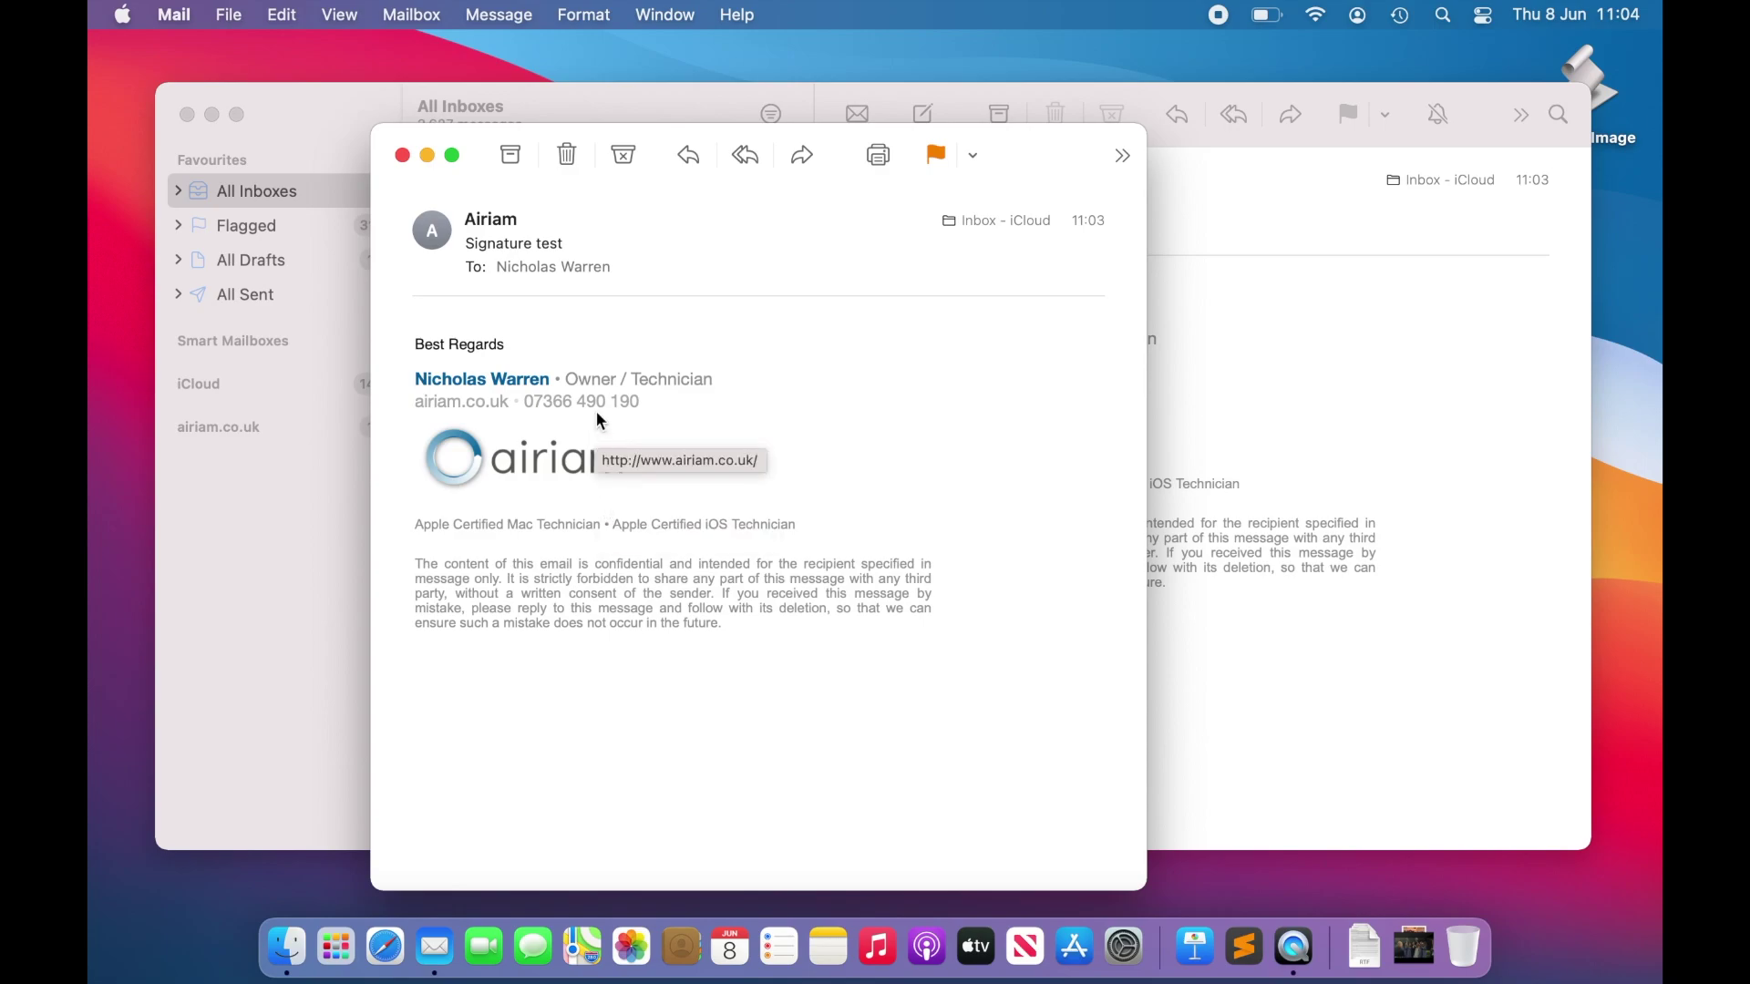
{"action": "left_click", "coordinate": [652, 404]}
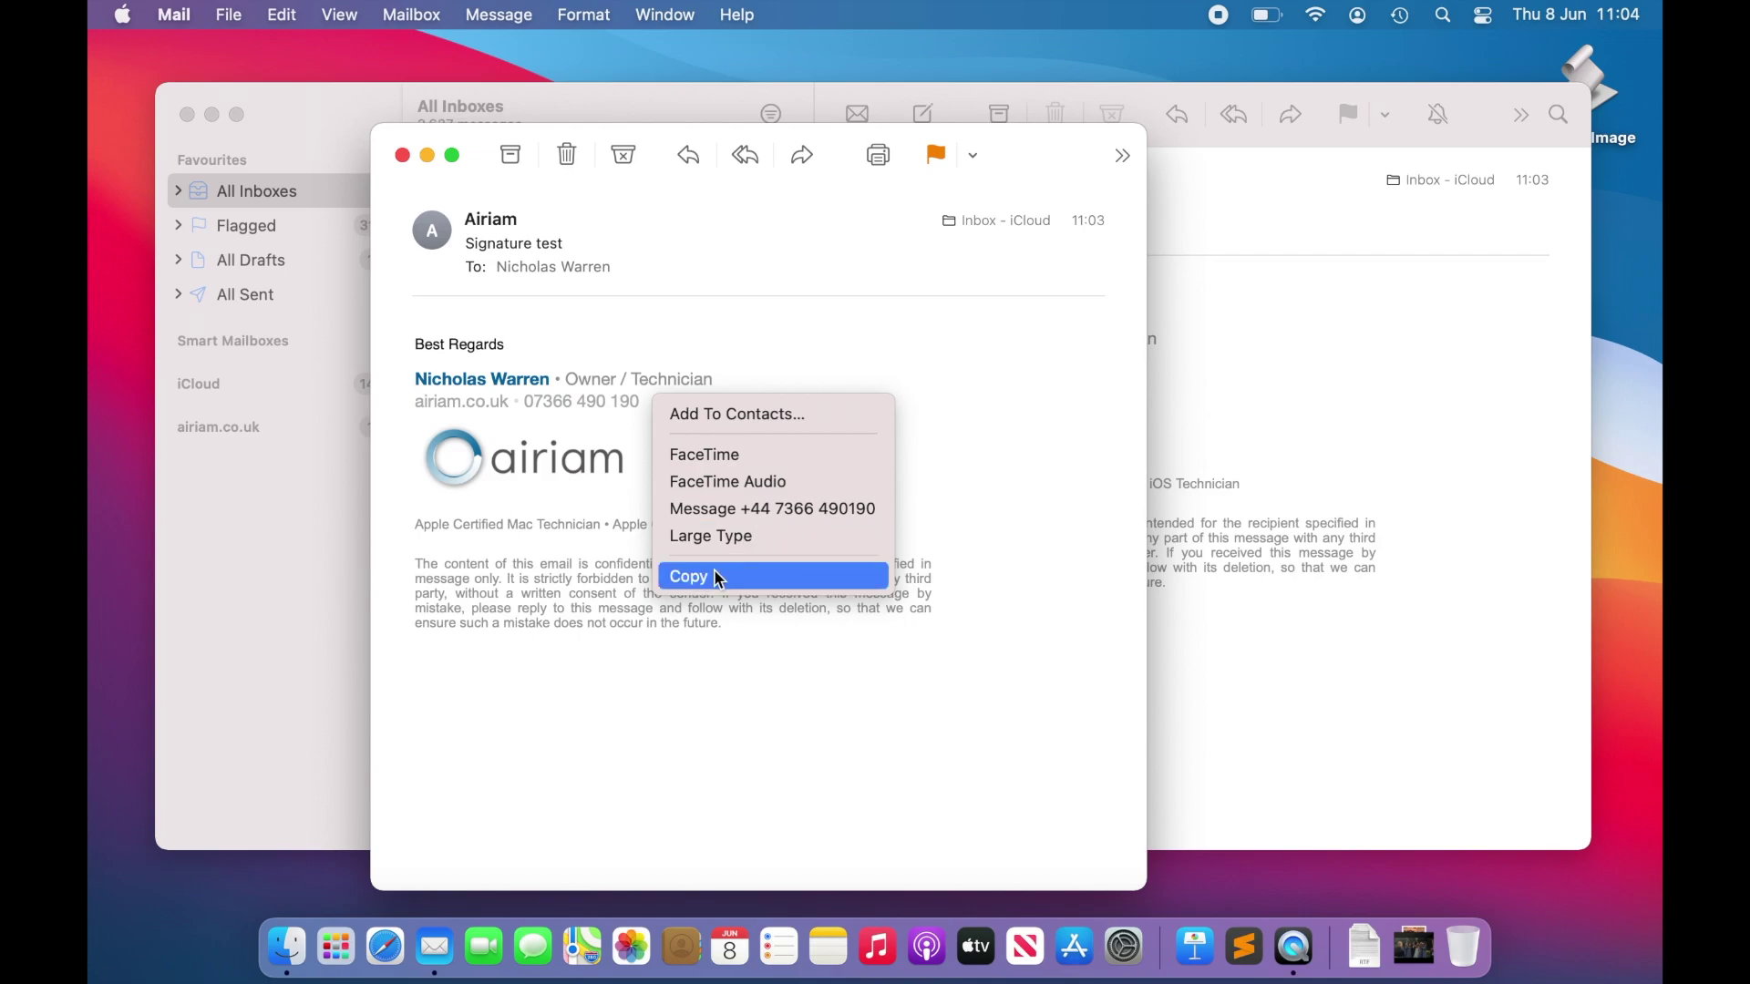
{"action": "left_click", "coordinate": [576, 652]}
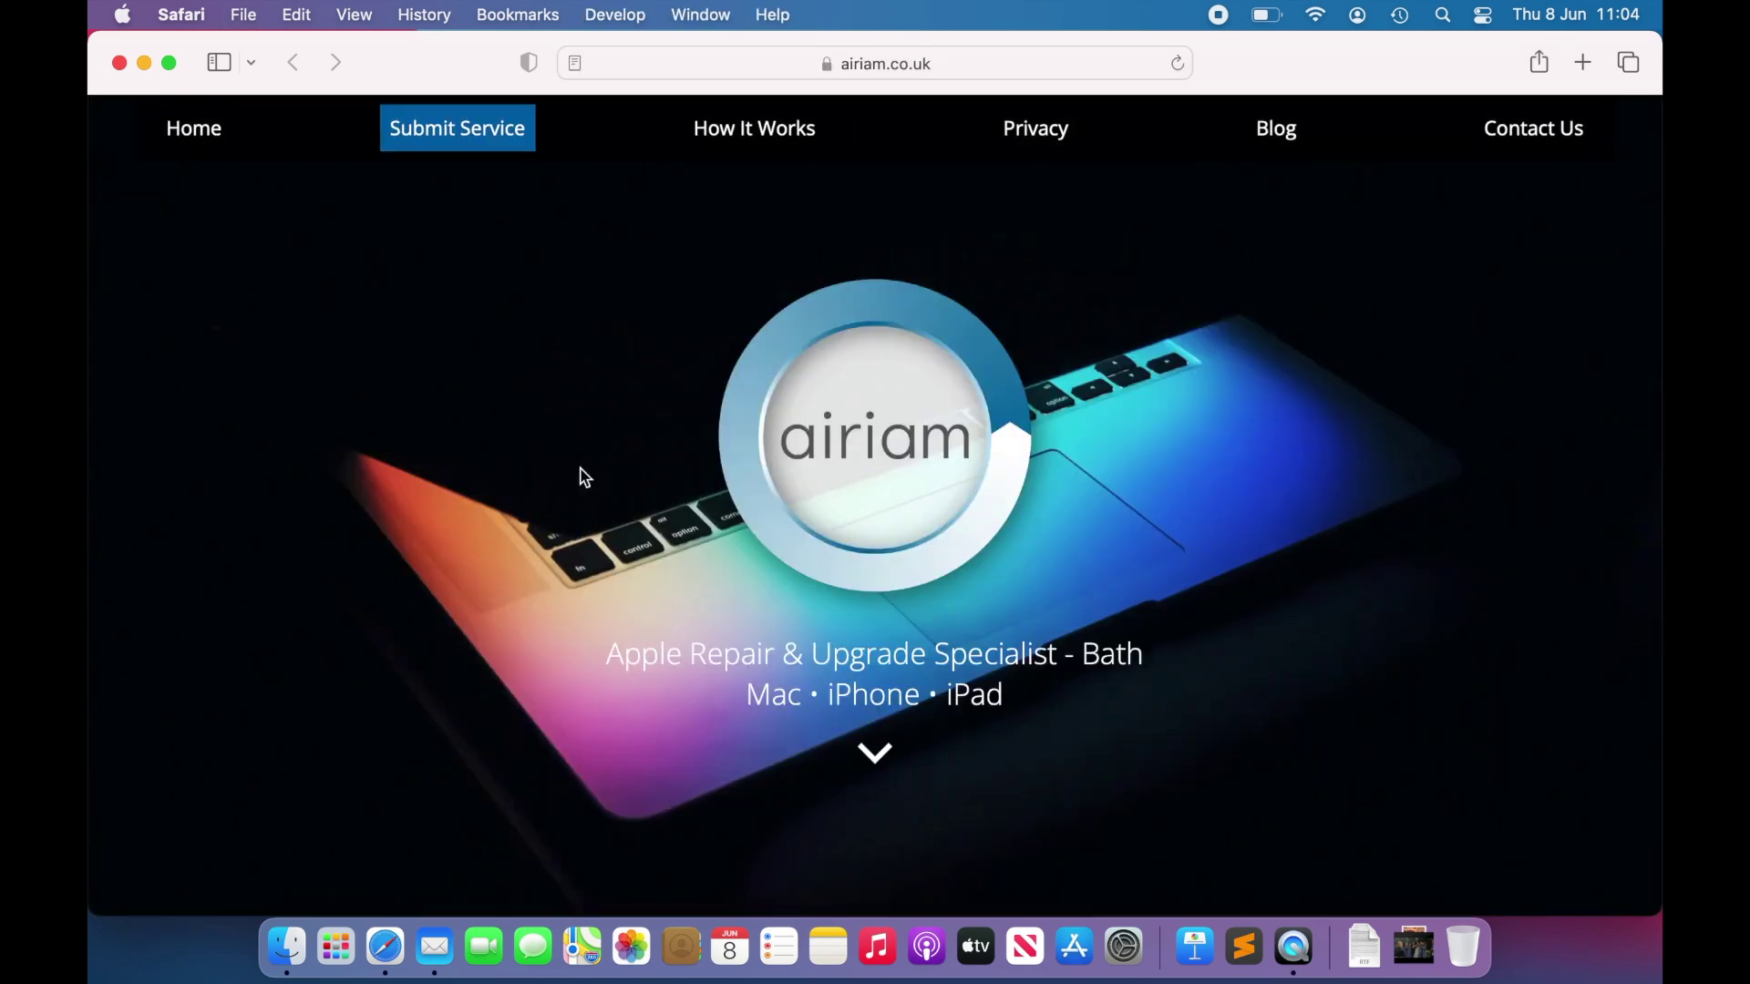
{"action": "key", "text": "super+w"}
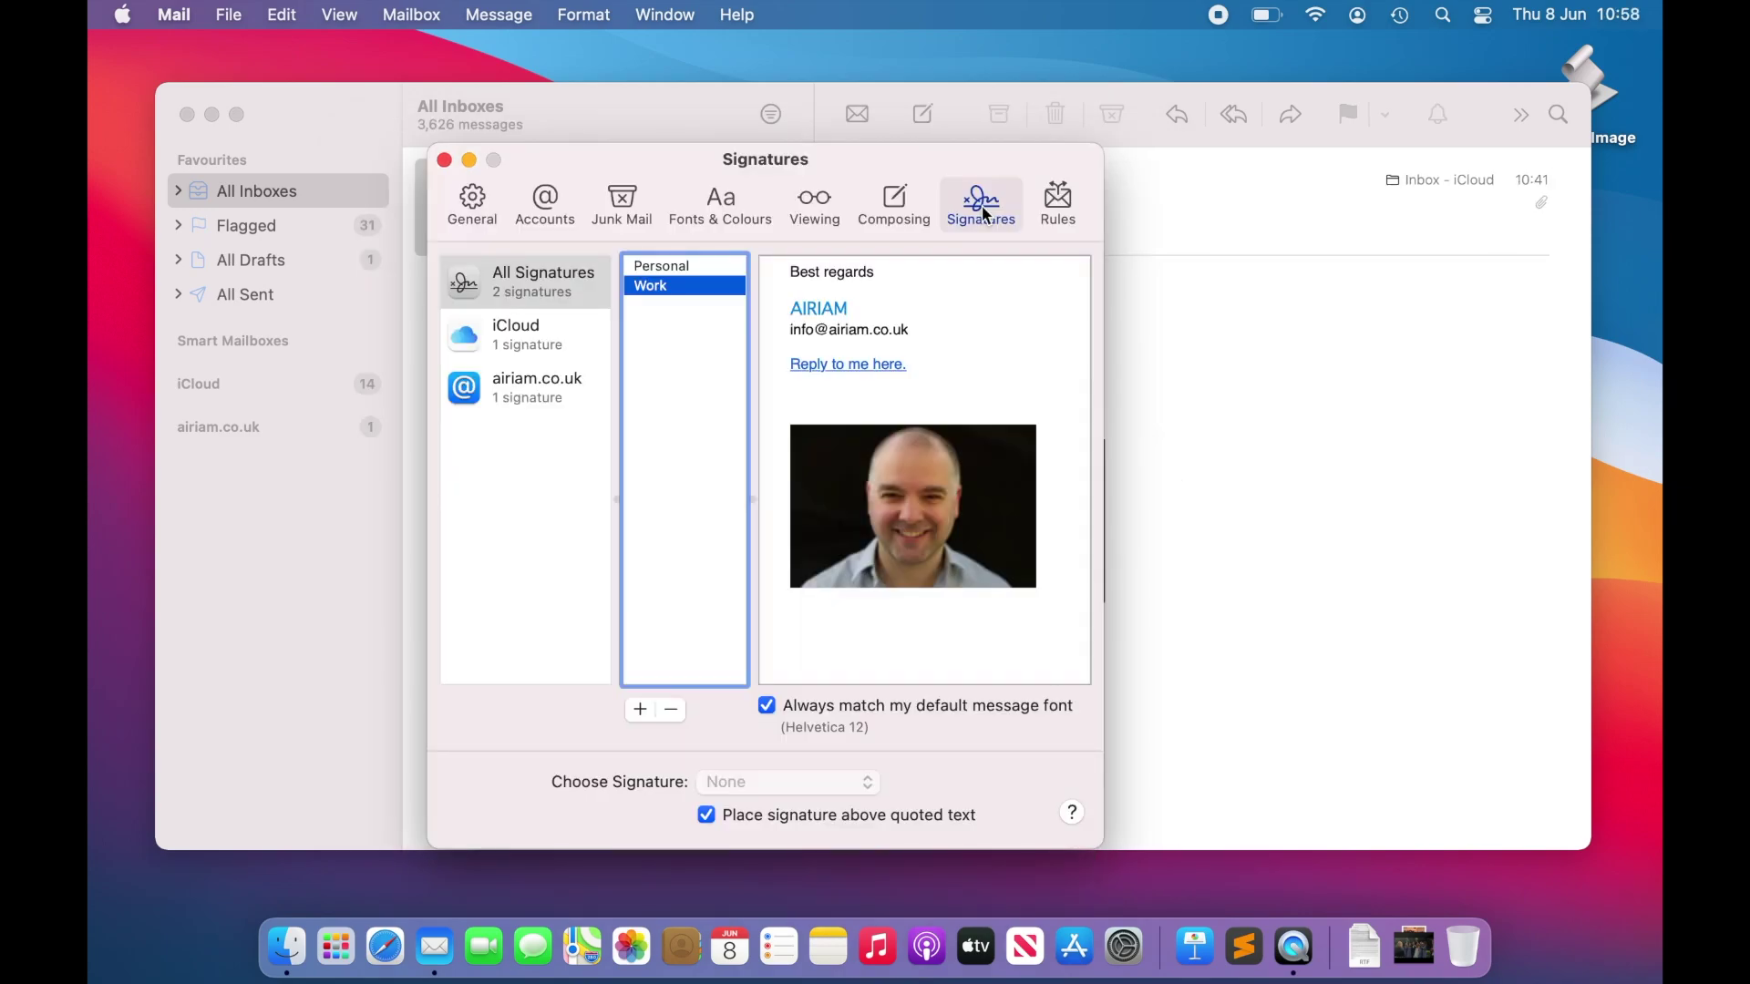
Step: Add a signature named HTML, assign it to airiam.co.uk, and hide Mail
{"action": "left_click", "coordinate": [640, 708]}
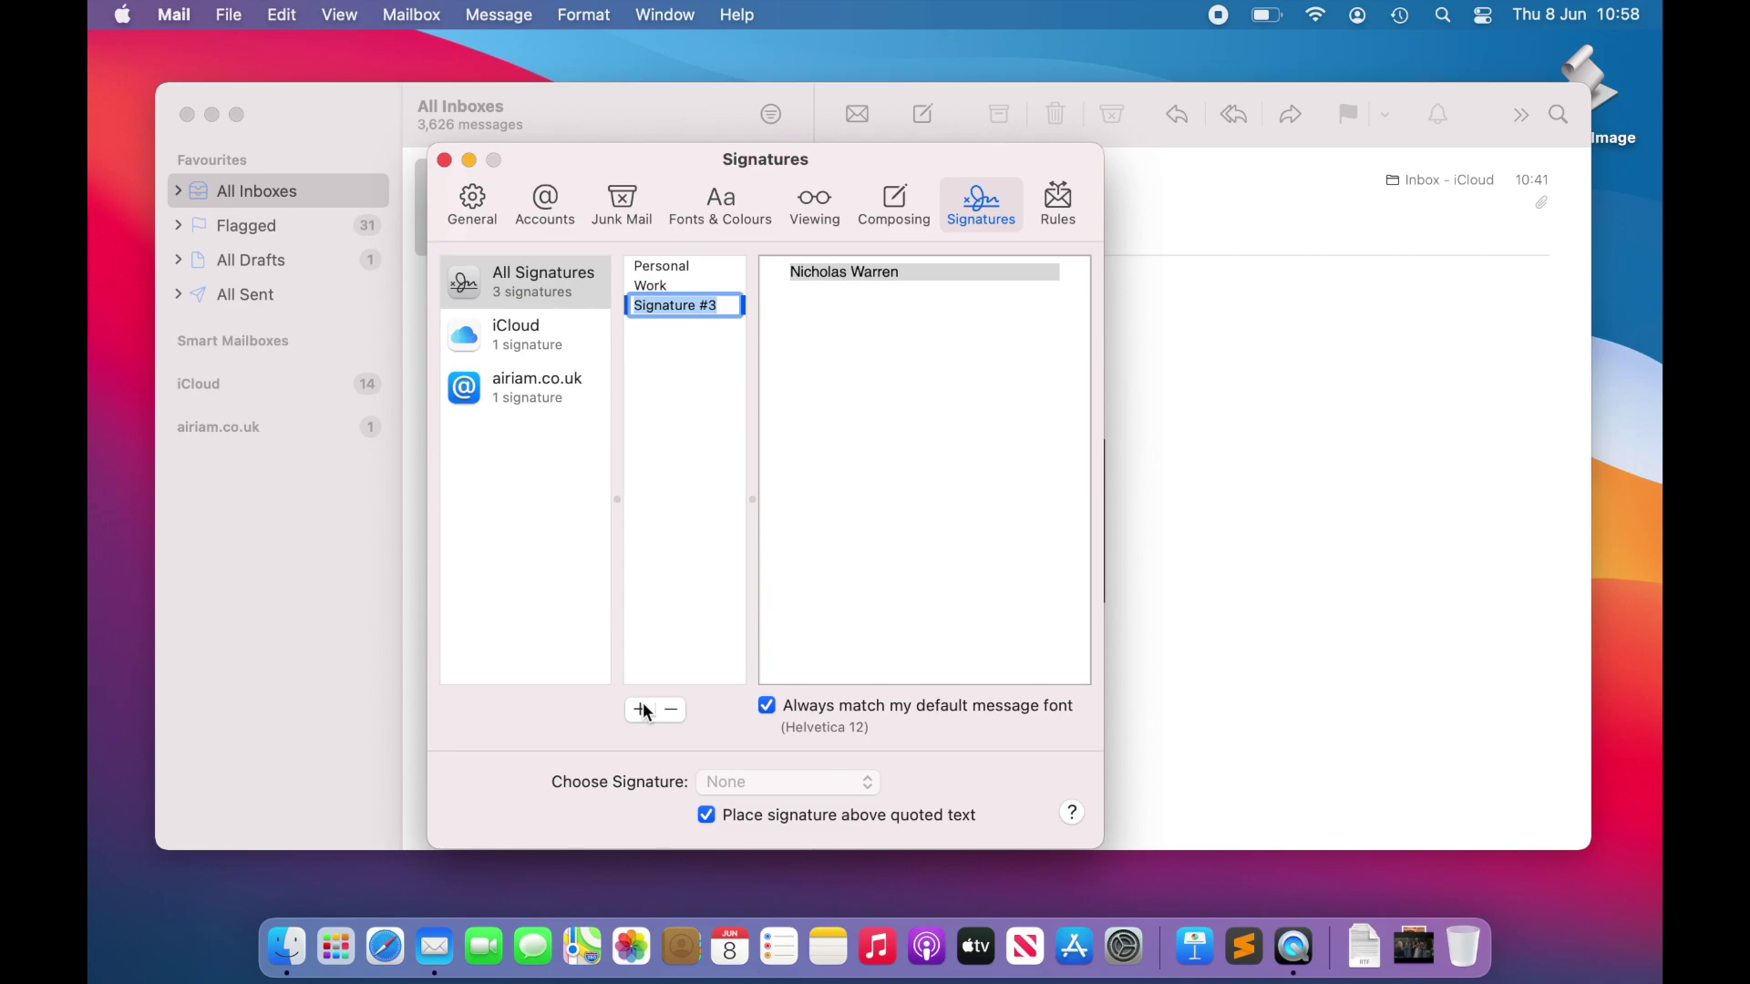
{"action": "type", "text": "HTML"}
{"action": "key", "text": "Return"}
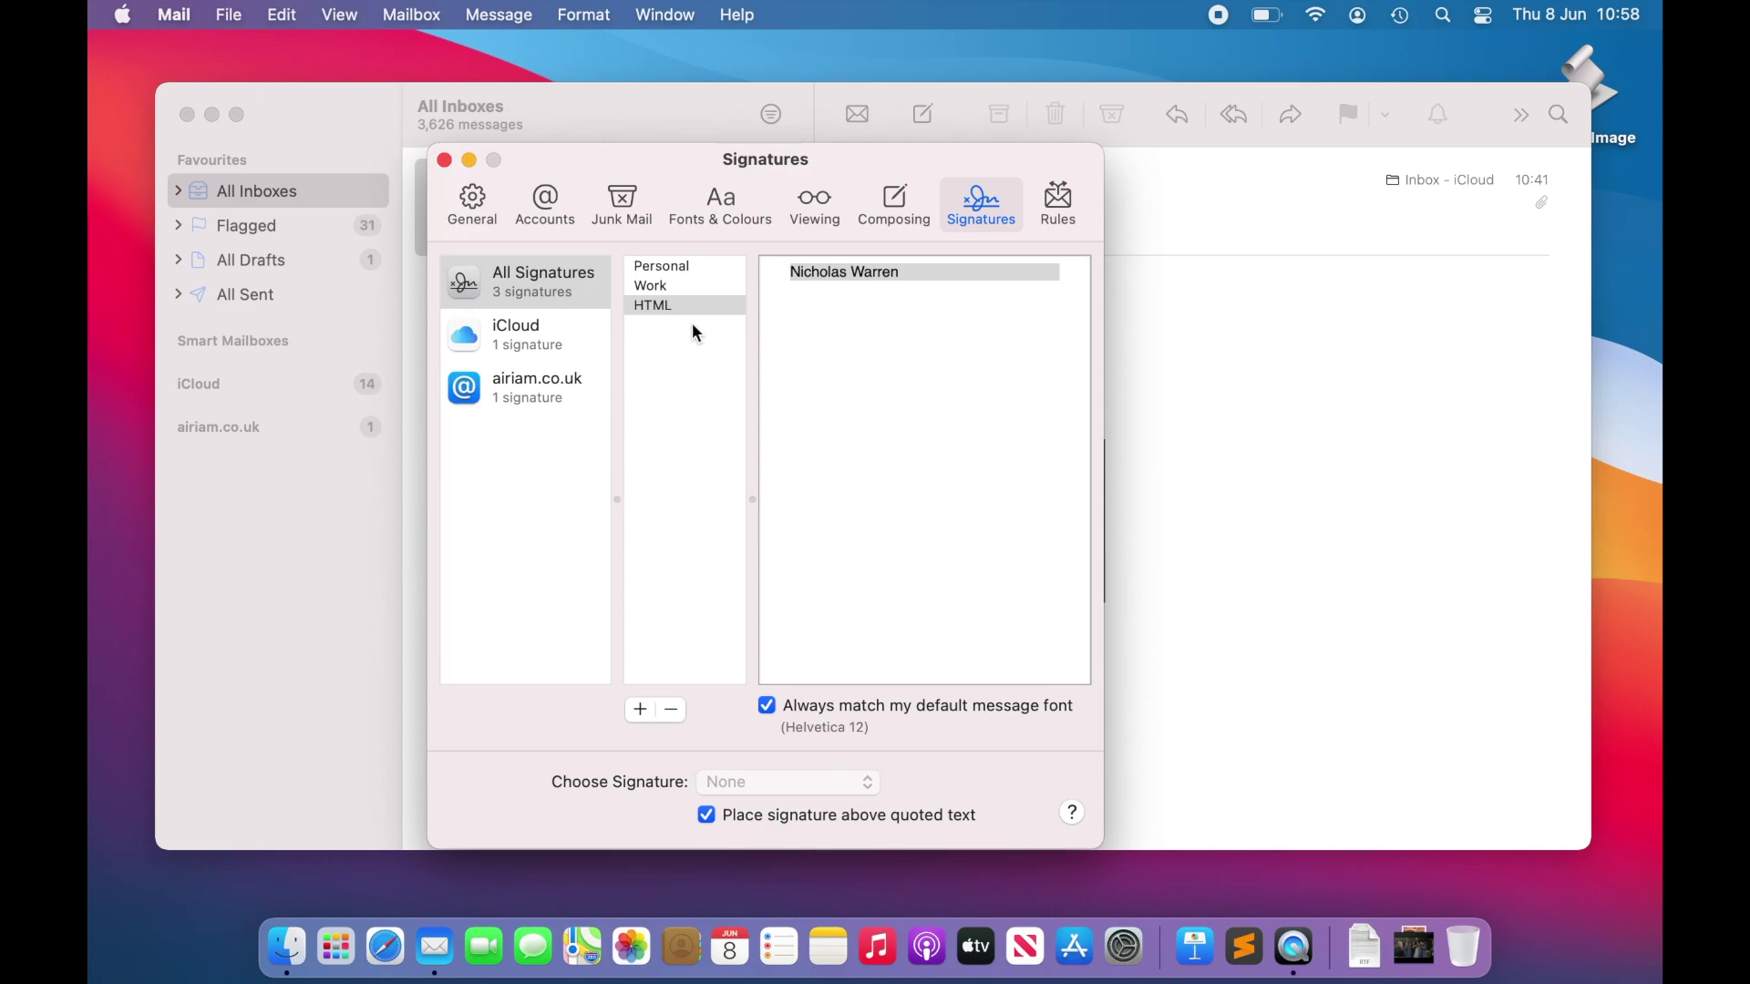
{"action": "left_click_drag", "start_coordinate": [696, 302], "coordinate": [581, 388]}
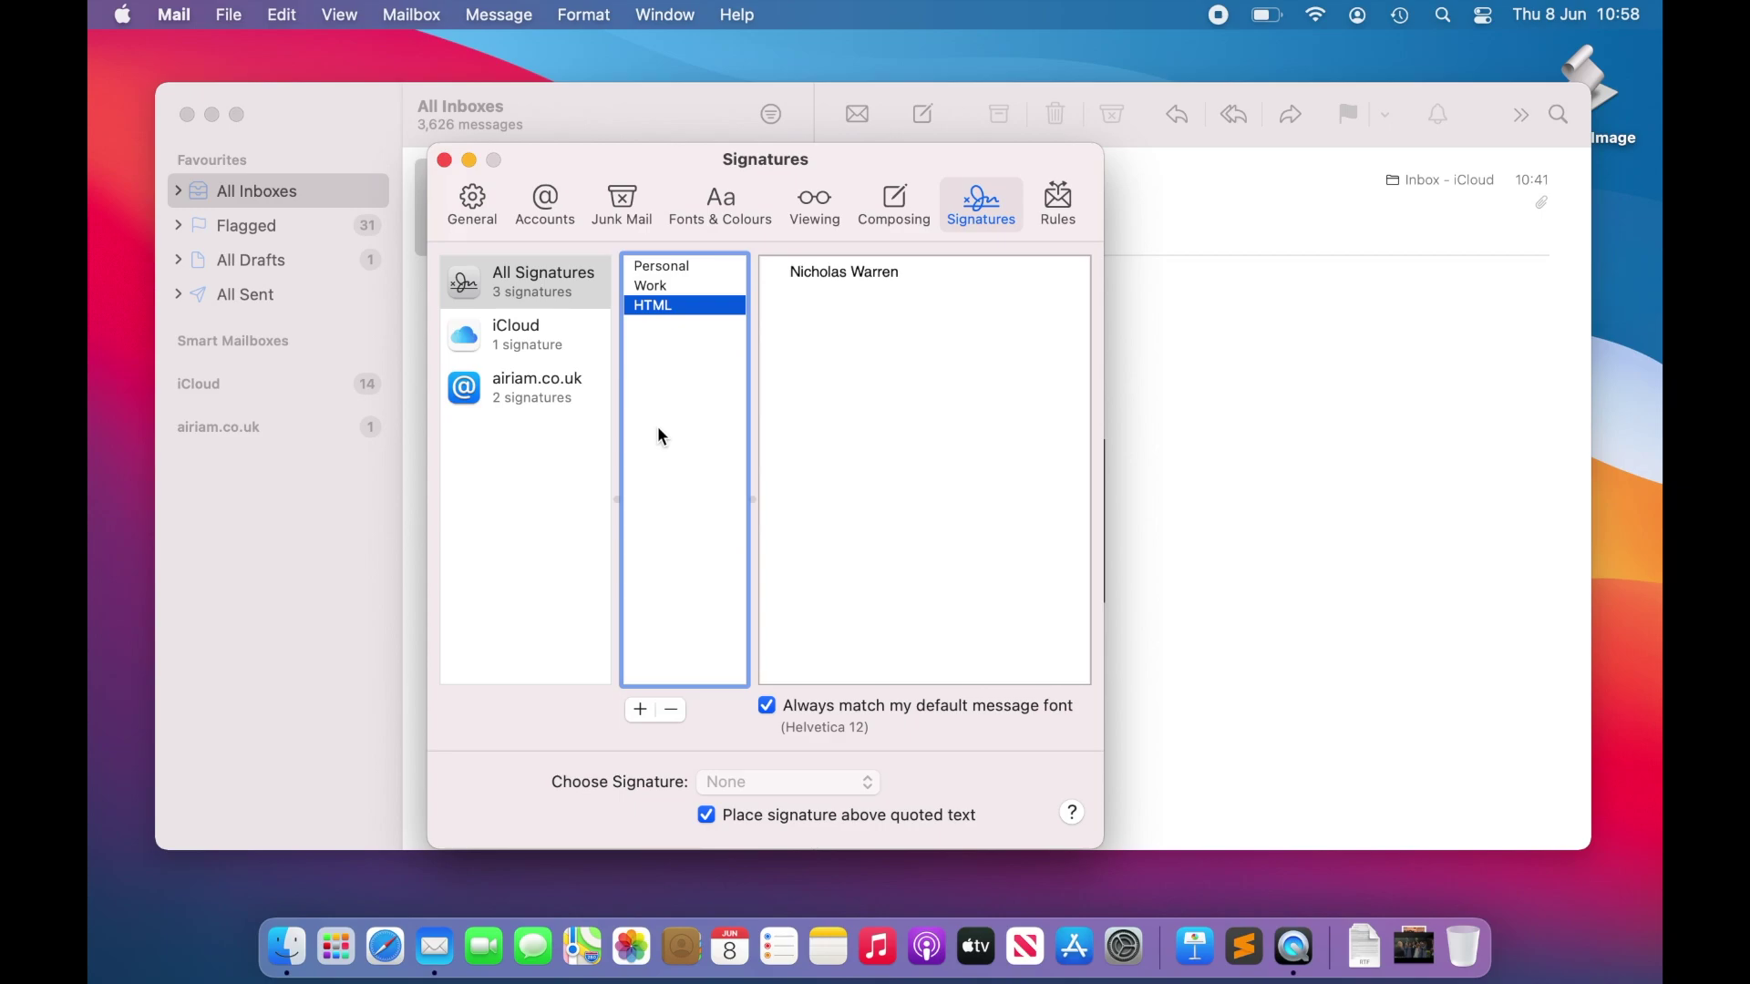
{"action": "key", "text": "super+h"}
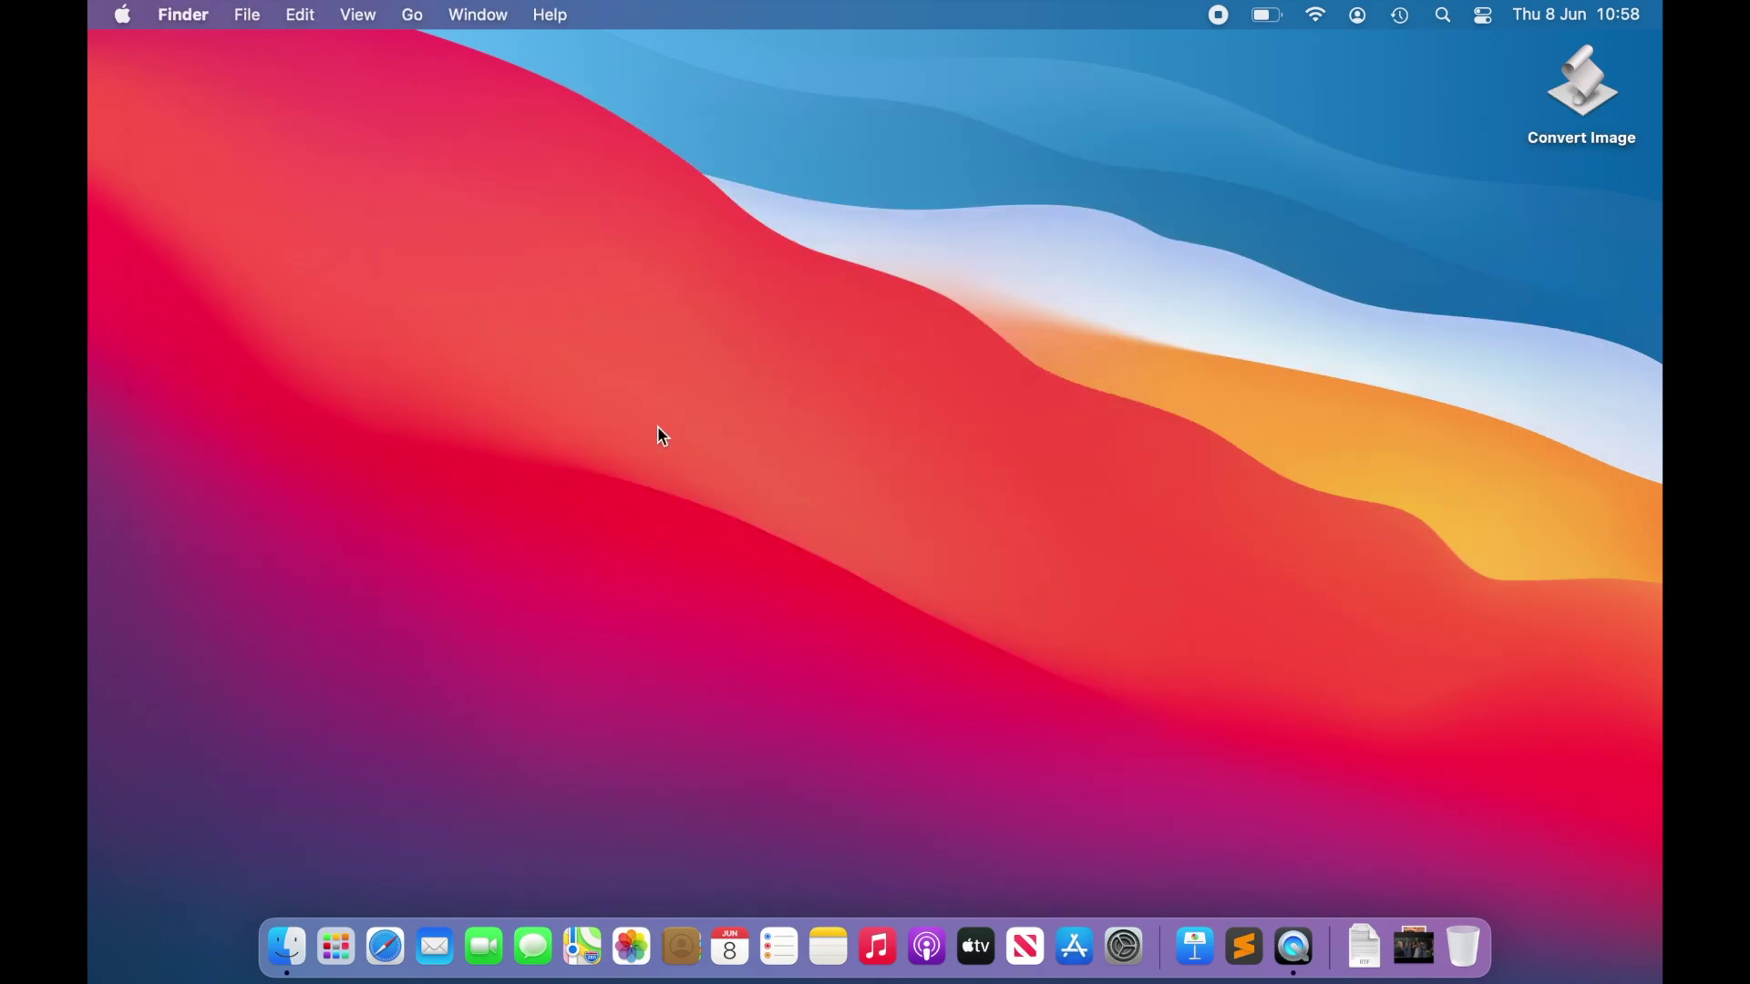
Step: Choose Go to Folder… from Finder's Go menu
{"action": "left_click", "coordinate": [417, 17]}
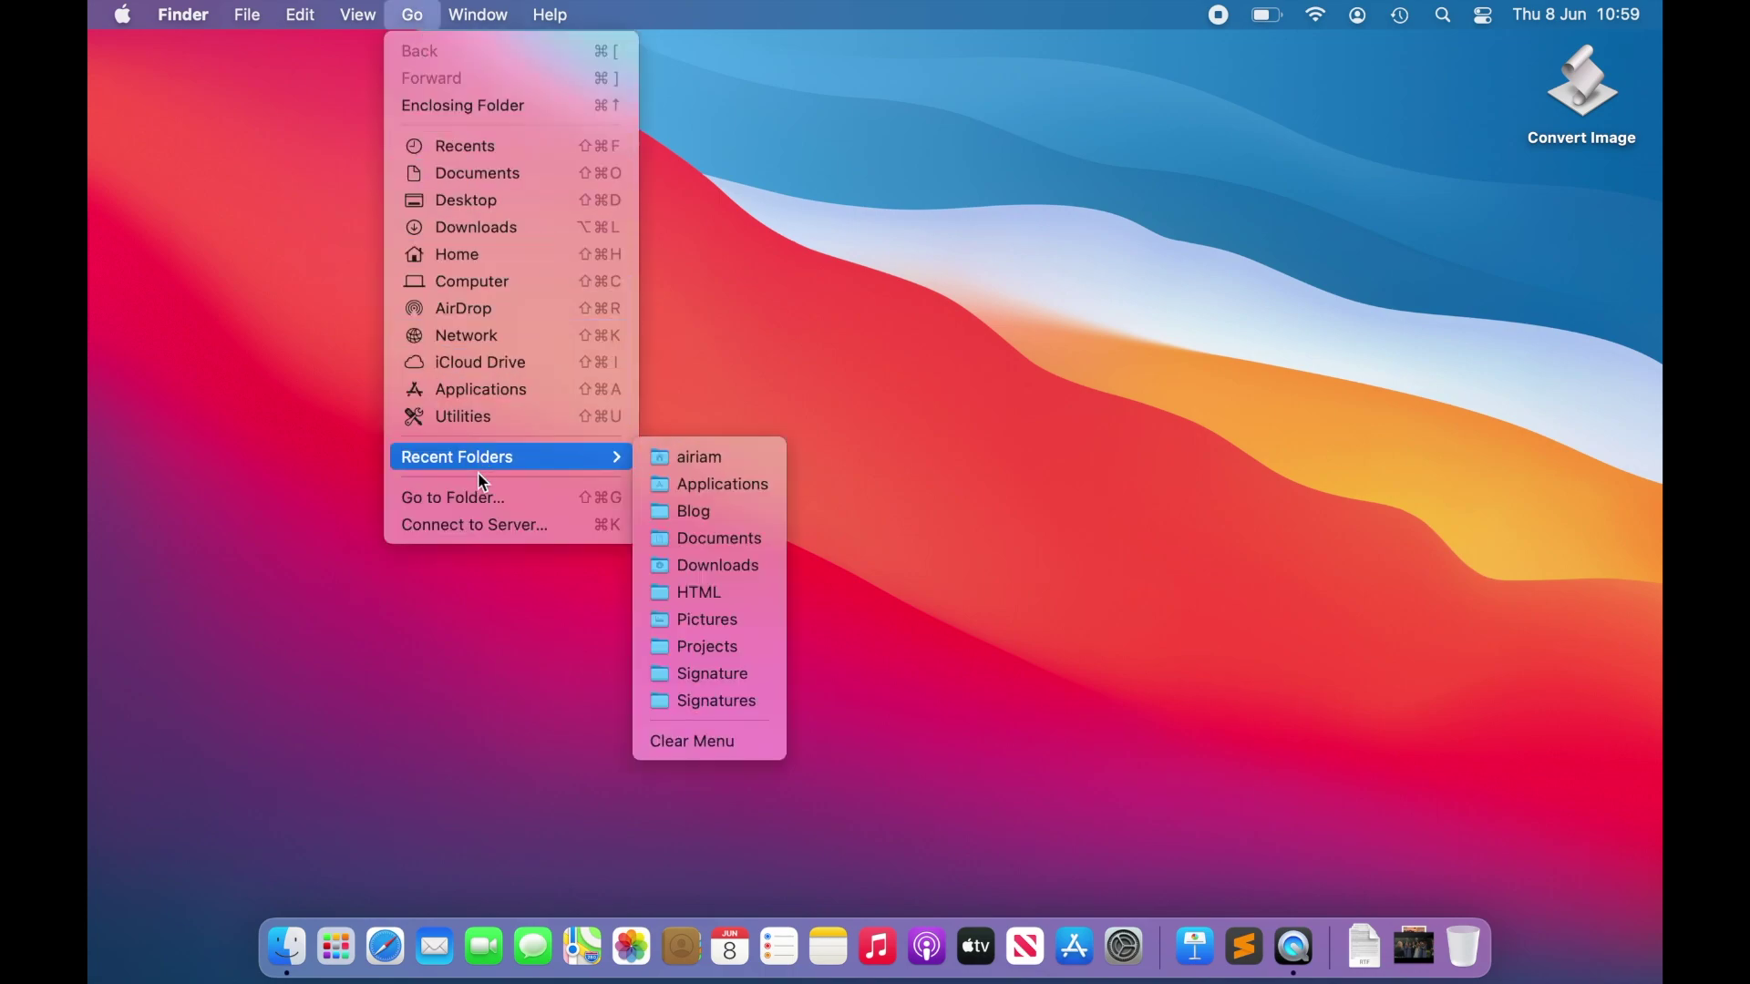
{"action": "left_click", "coordinate": [485, 499]}
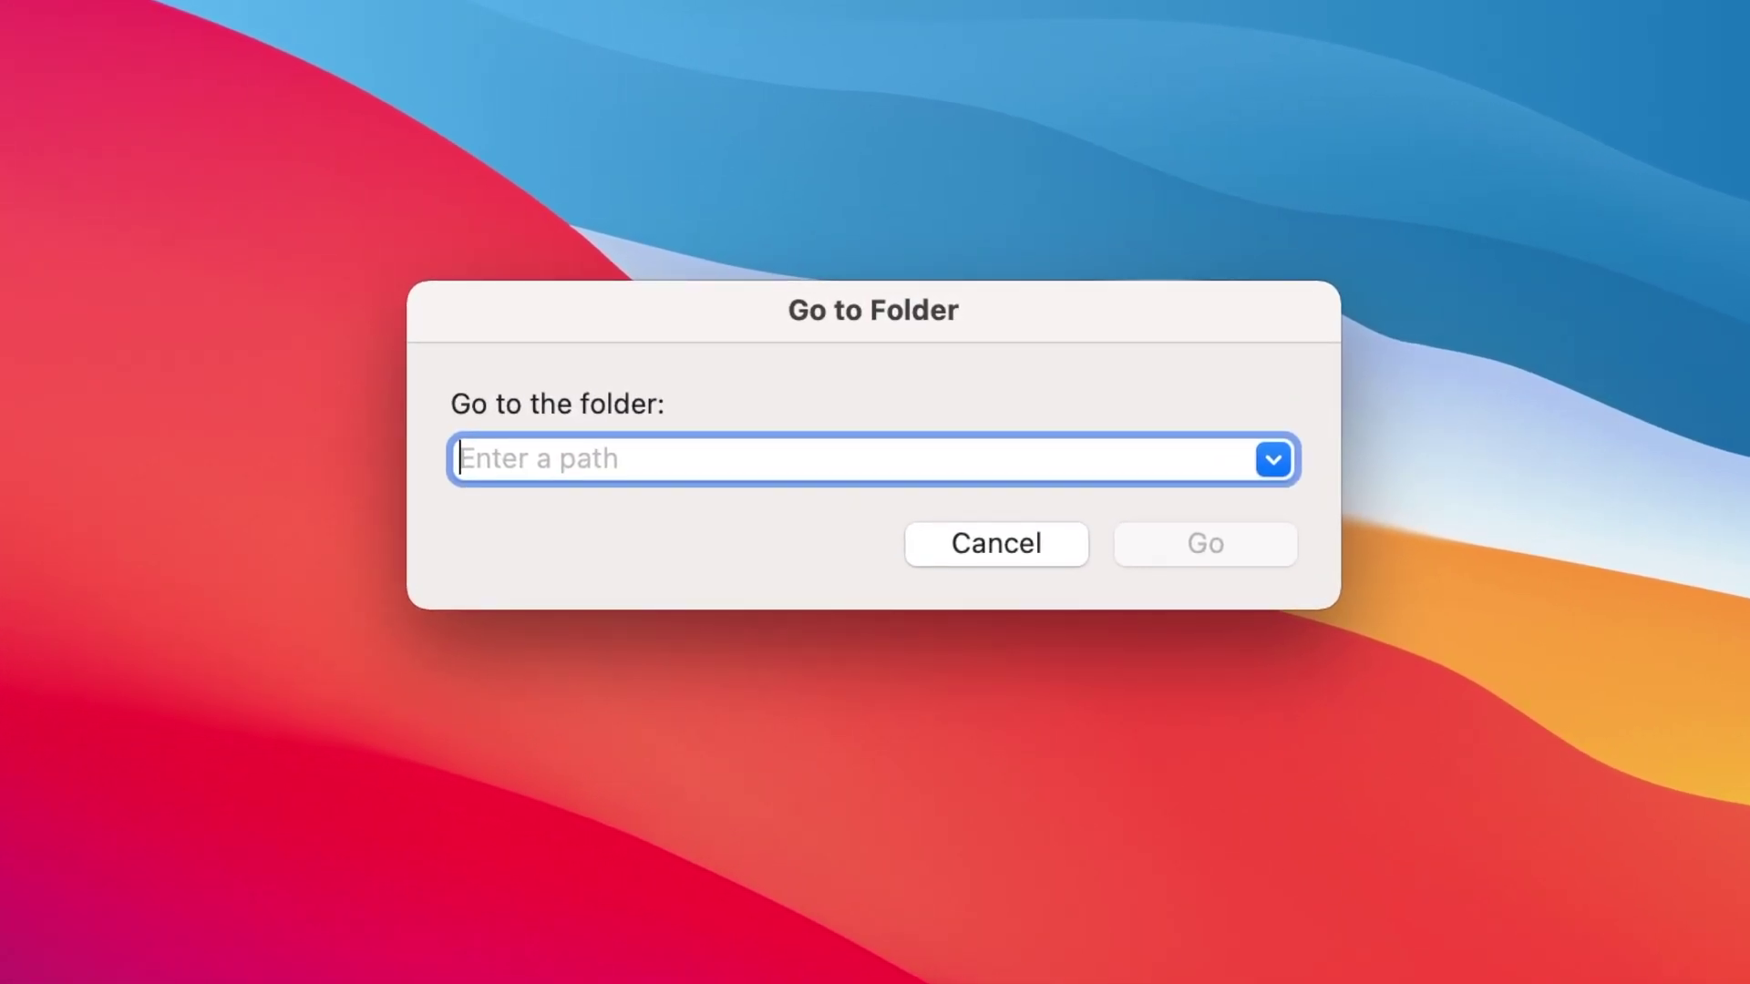
Step: Enter the path ~/Library/Mail/V8/MailData/Signatures/, autocompleting the last folder with Tab
{"action": "type", "text": "~"}
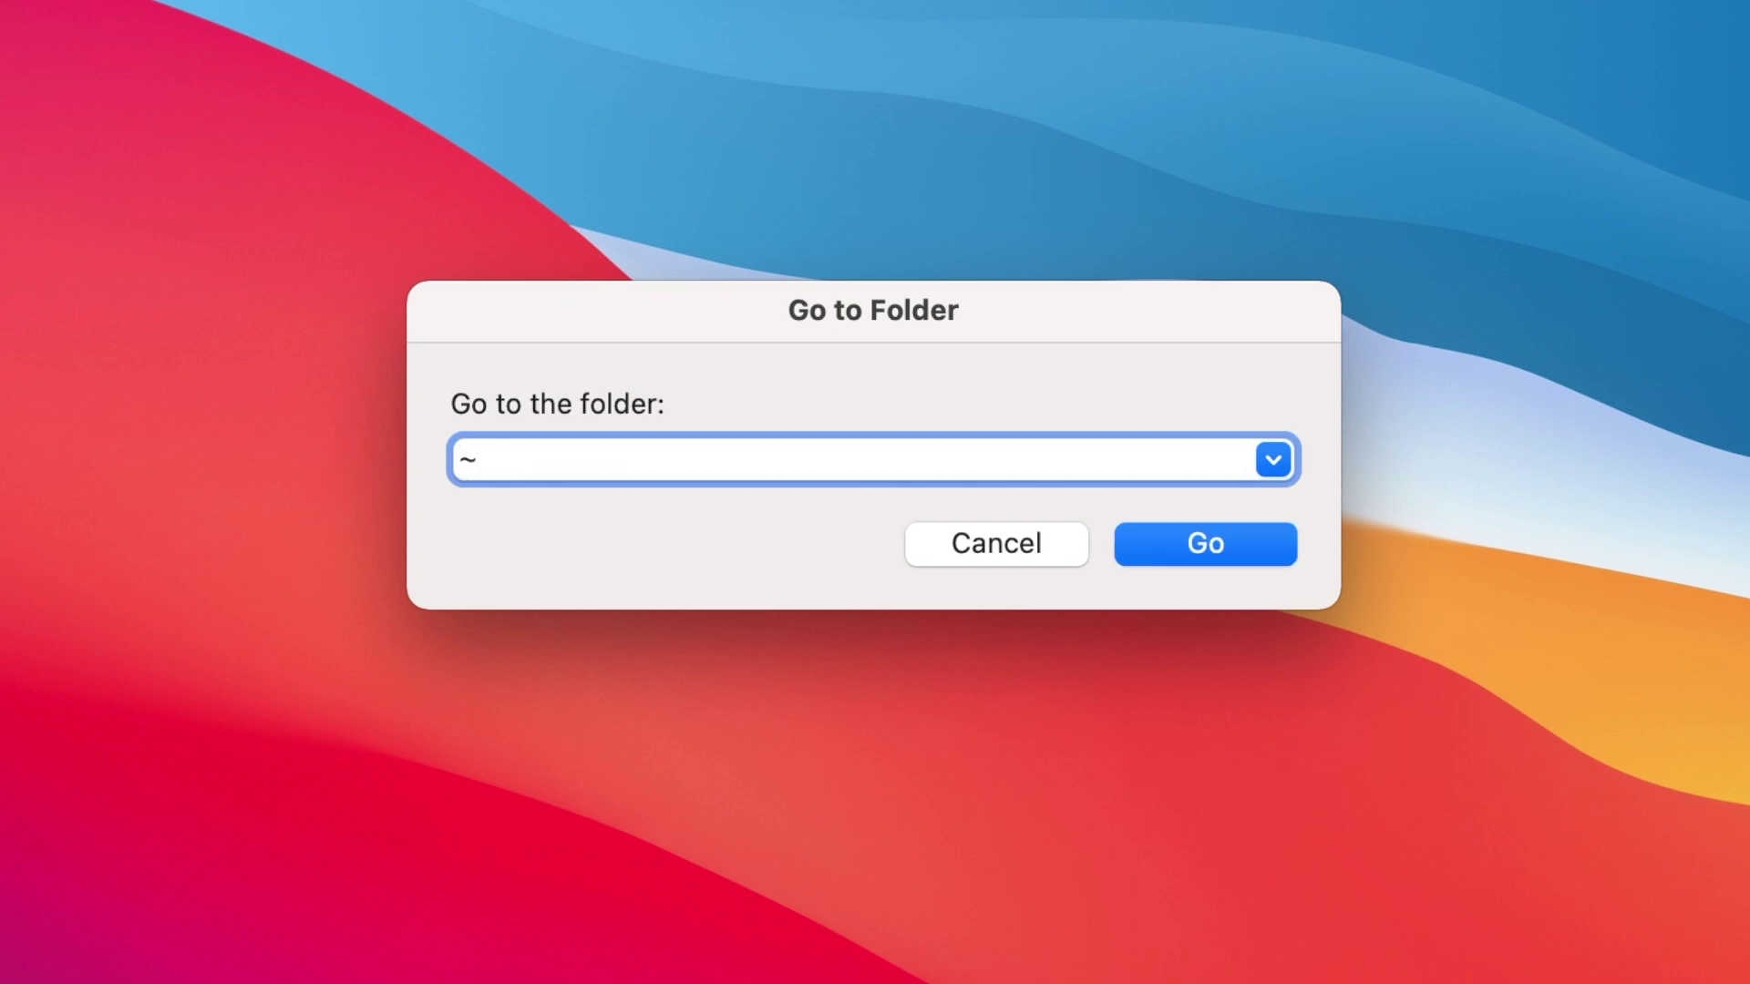
{"action": "type", "text": "/Library/Mail/"}
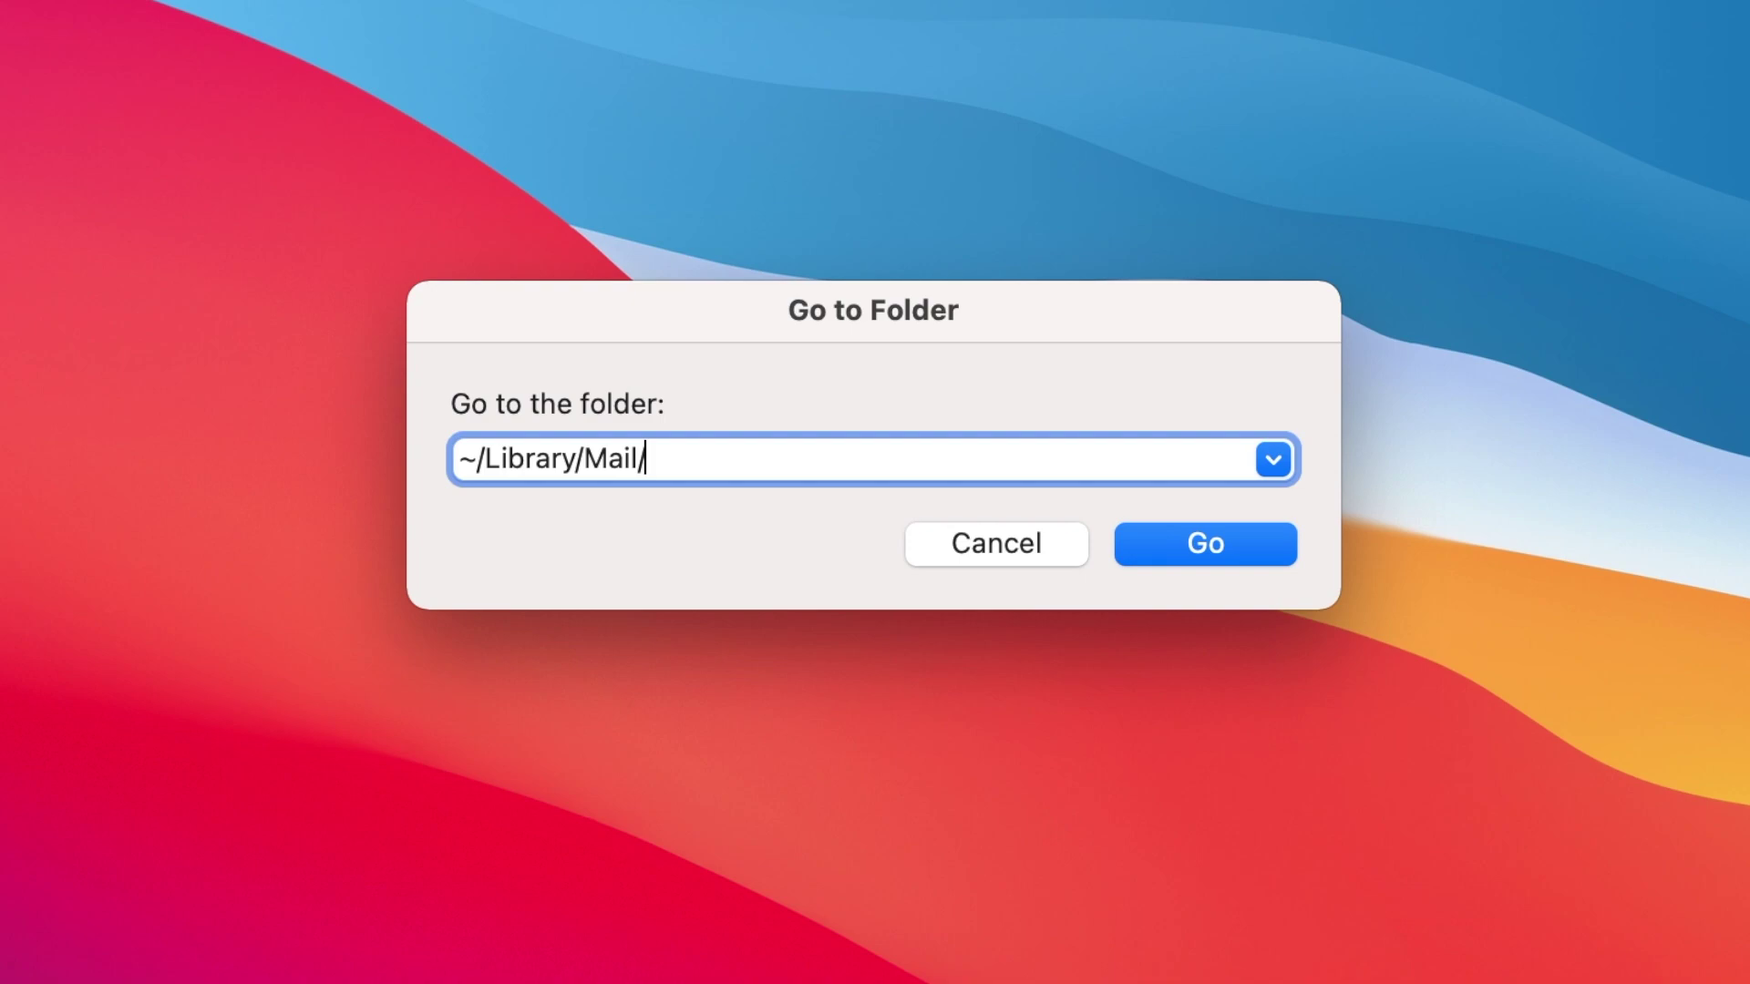
{"action": "type", "text": "V8/"}
{"action": "type", "text": "MailData/"}
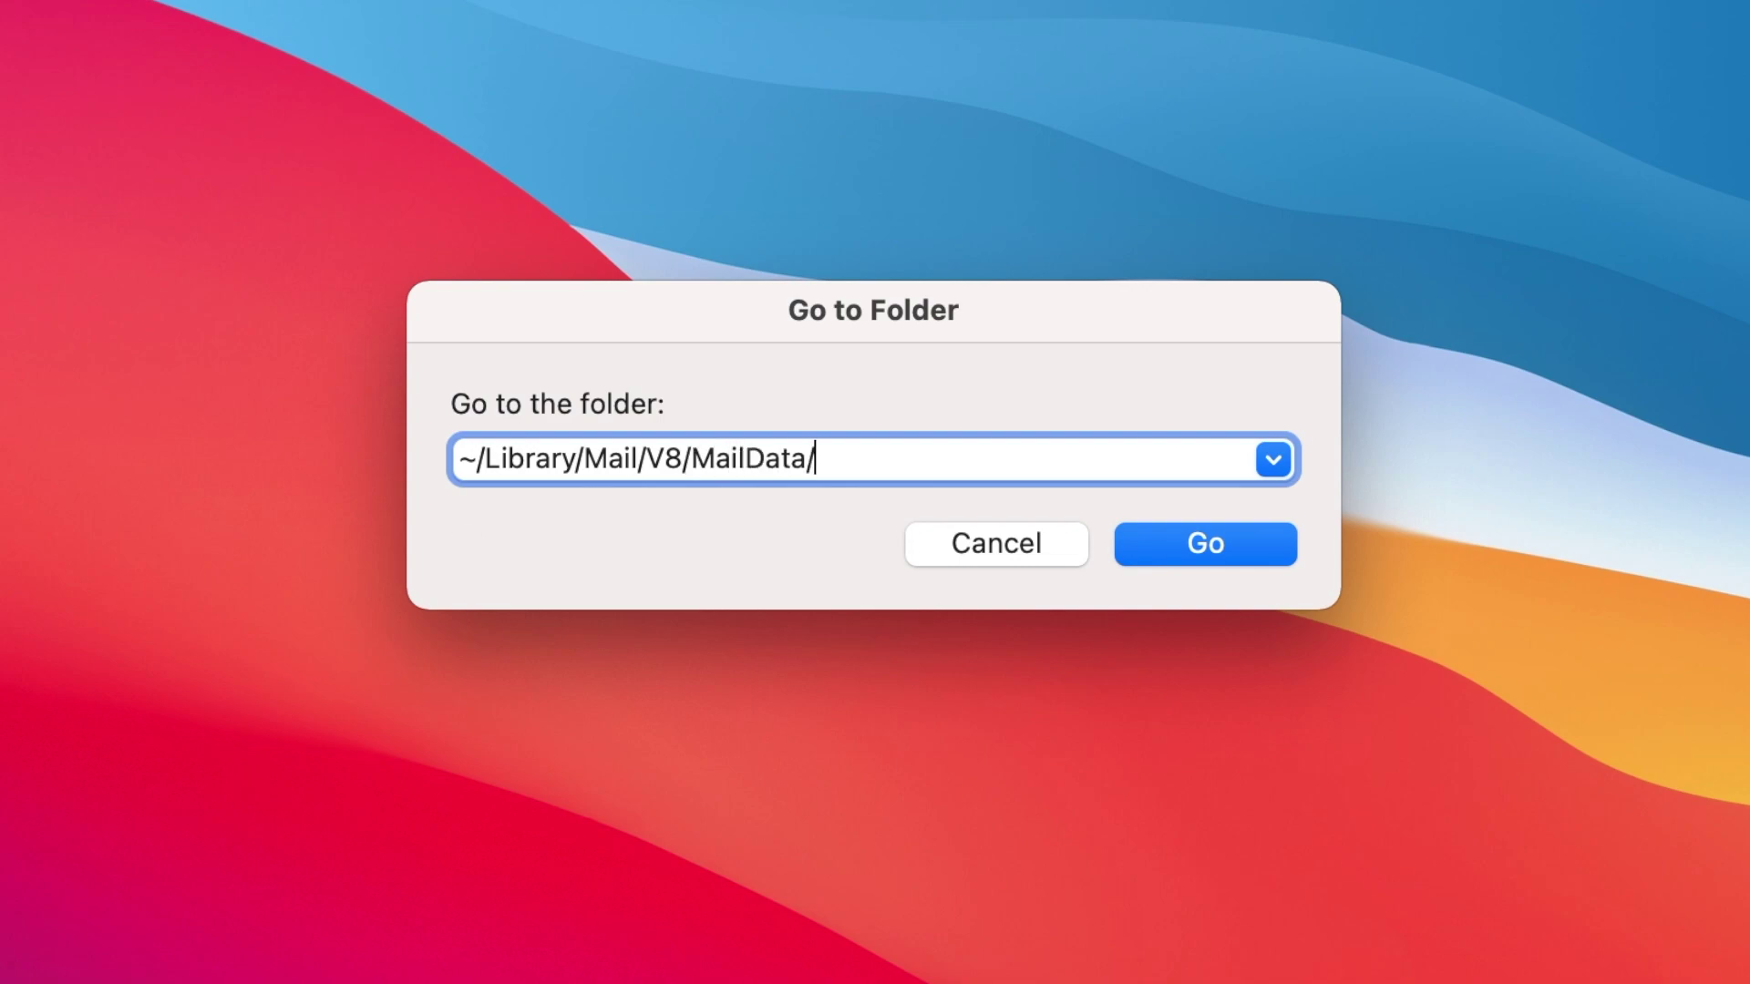
{"action": "type", "text": "Sig"}
{"action": "key", "text": "Tab"}
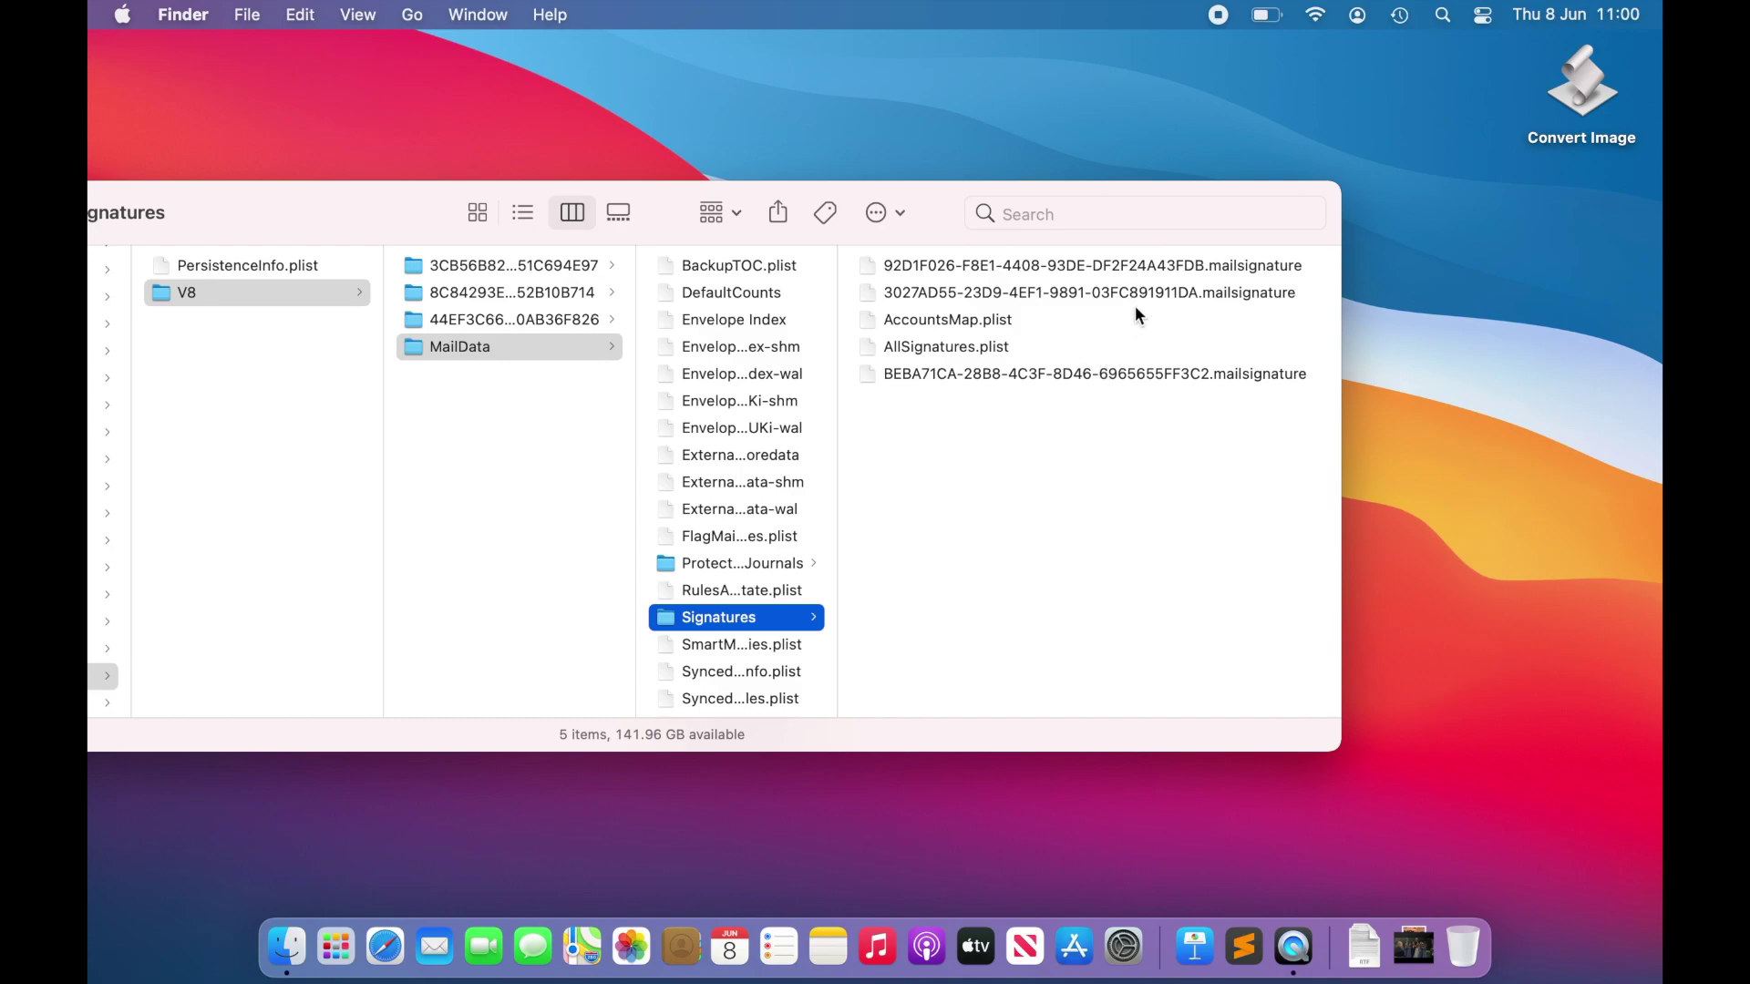
Step: Sort the Signatures folder by Date Created through Show View Options
{"action": "right_click", "coordinate": [1068, 439]}
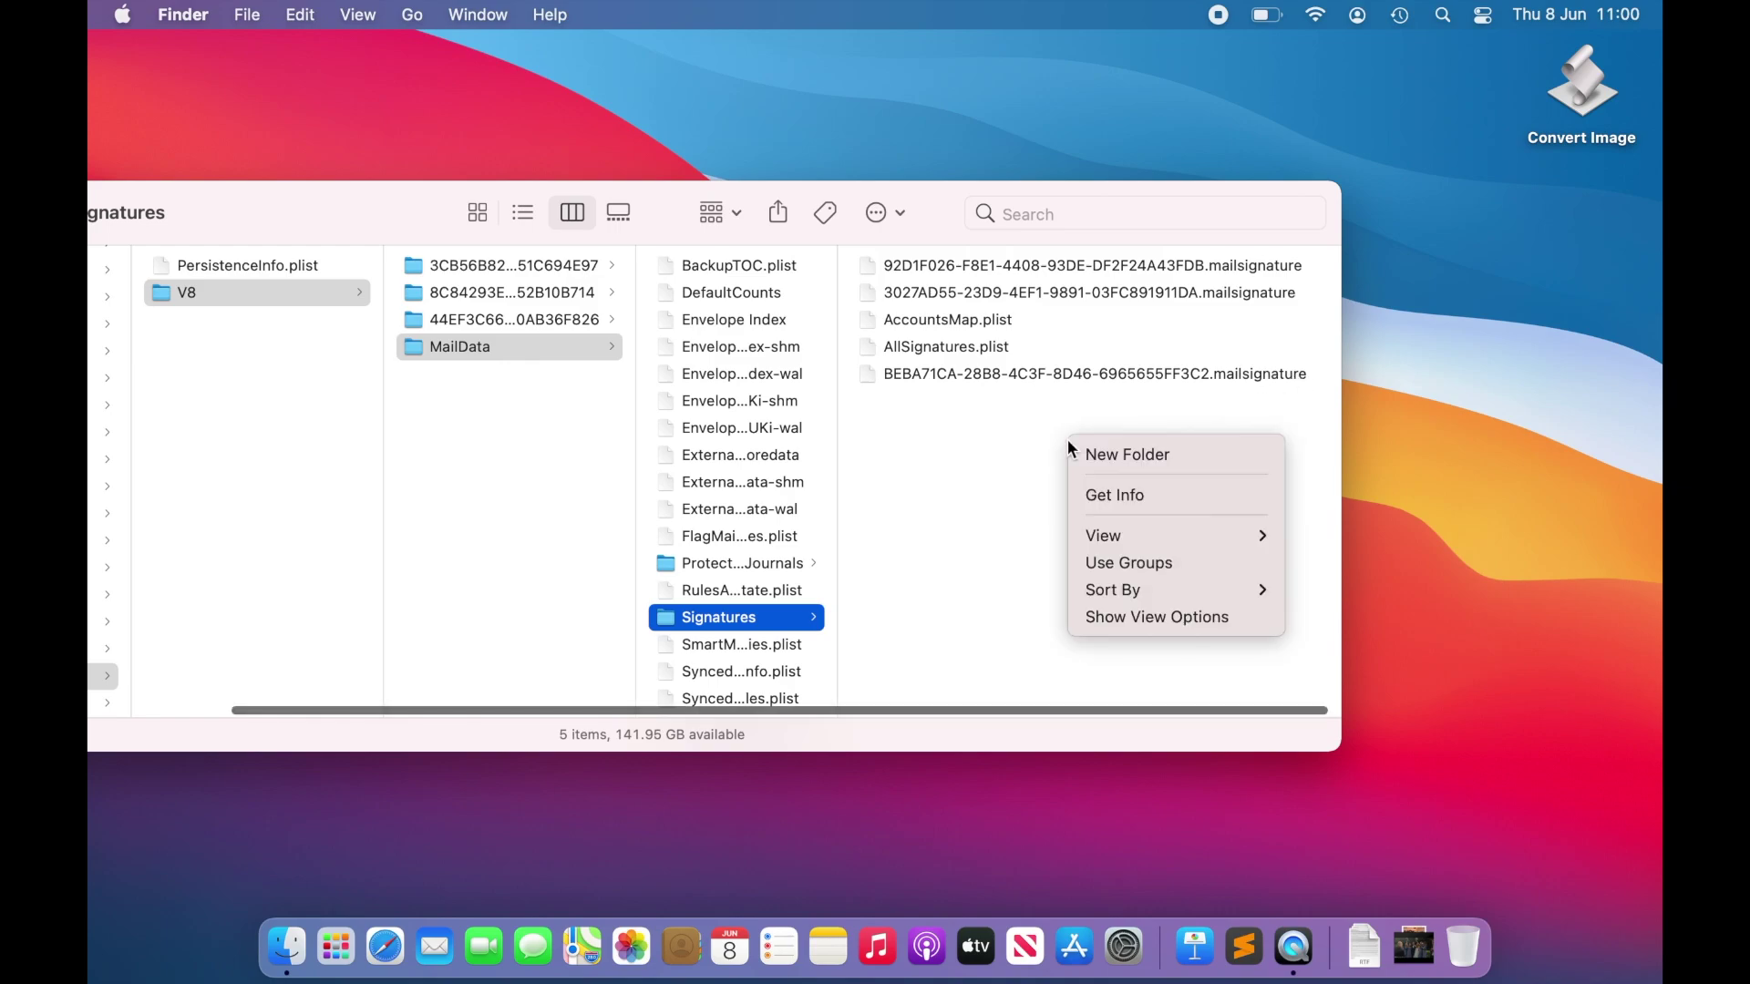
{"action": "left_click", "coordinate": [1139, 617]}
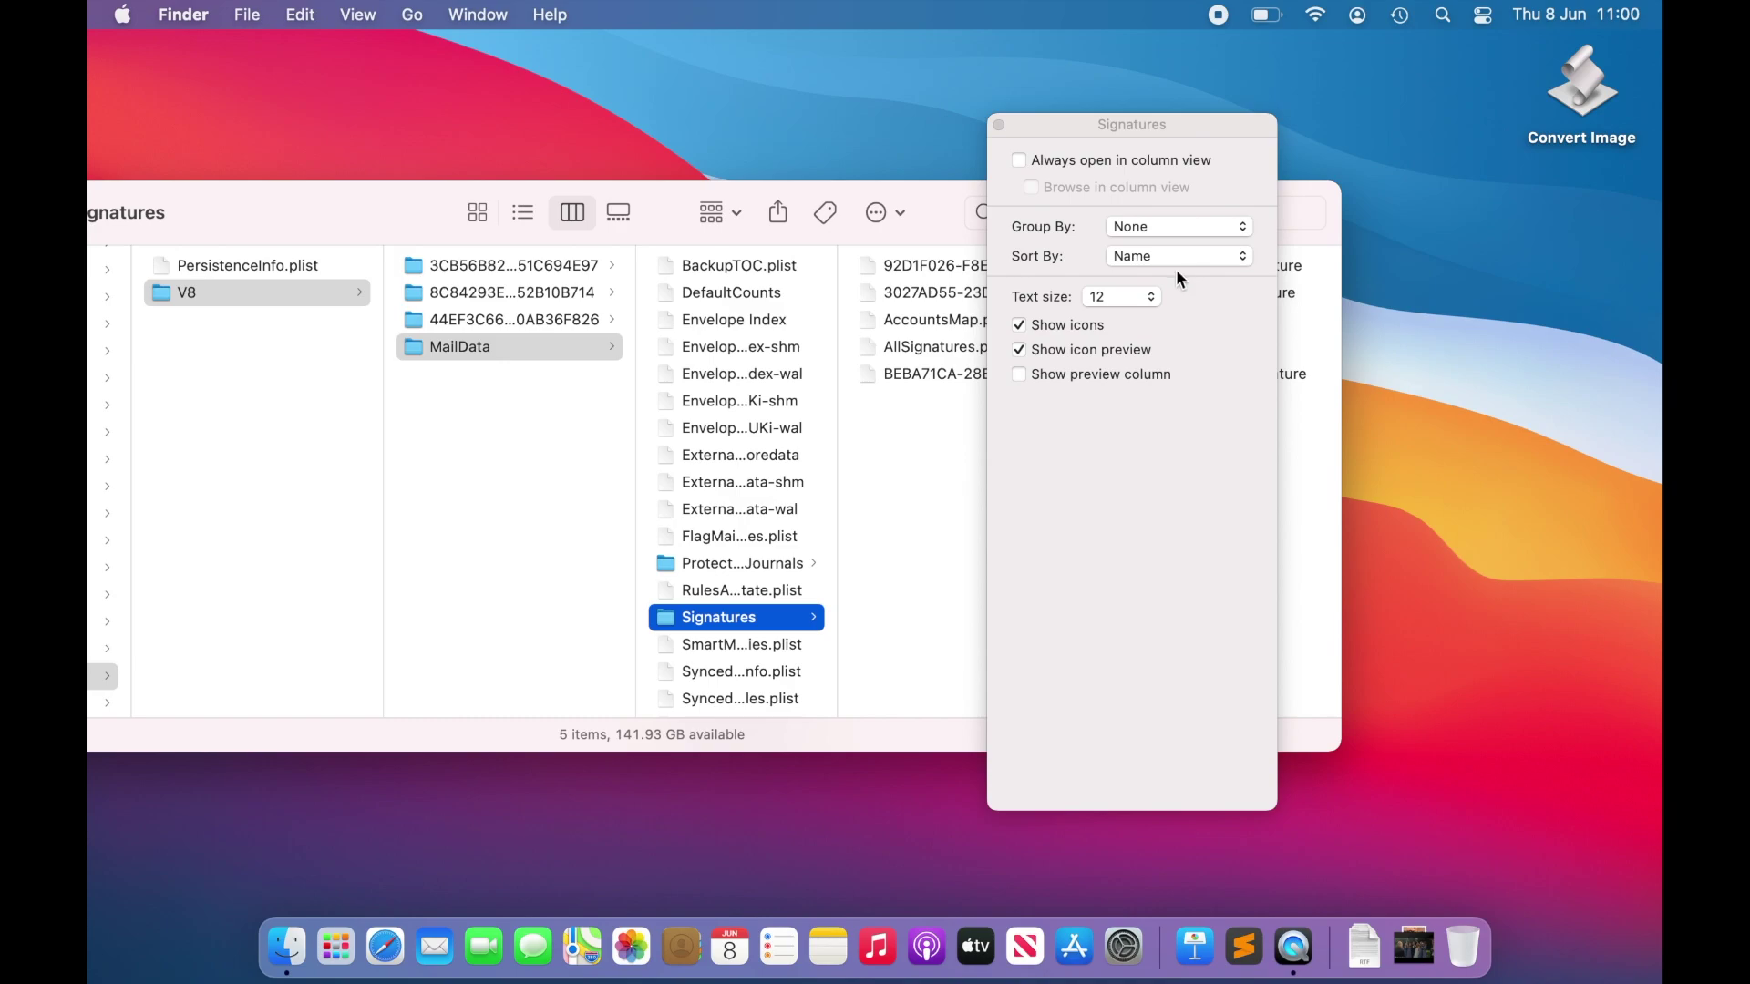
{"action": "left_click", "coordinate": [1181, 255]}
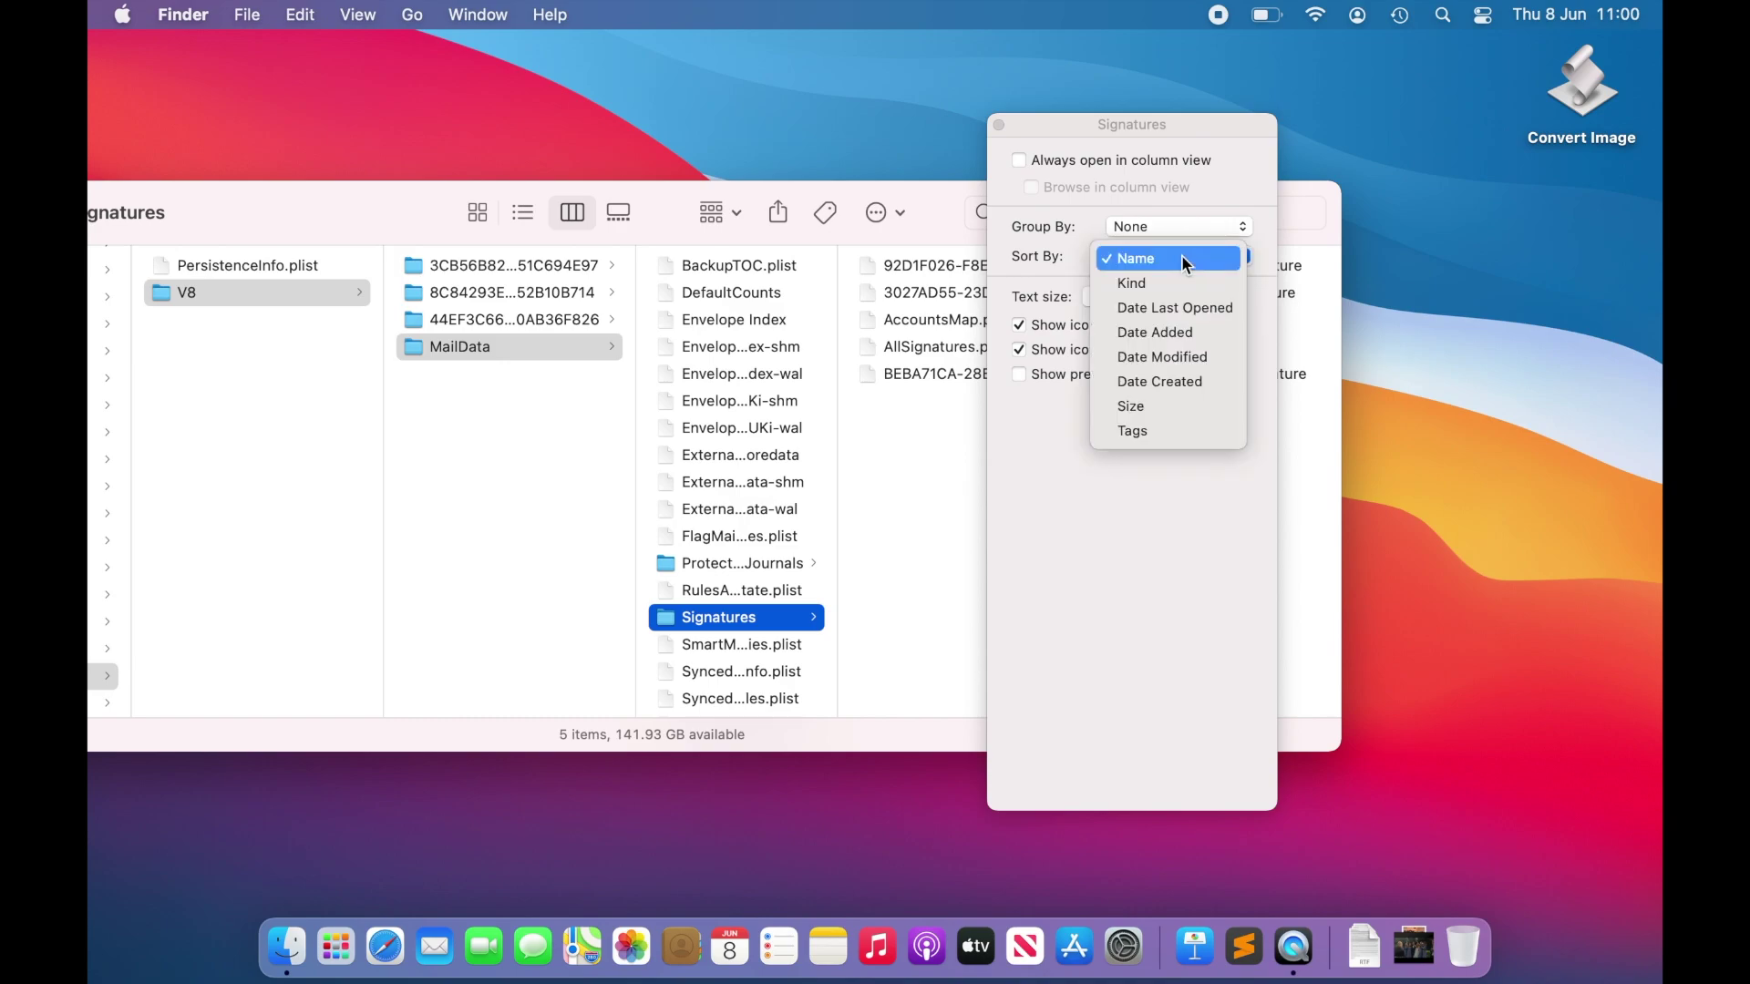
{"action": "left_click", "coordinate": [1182, 376]}
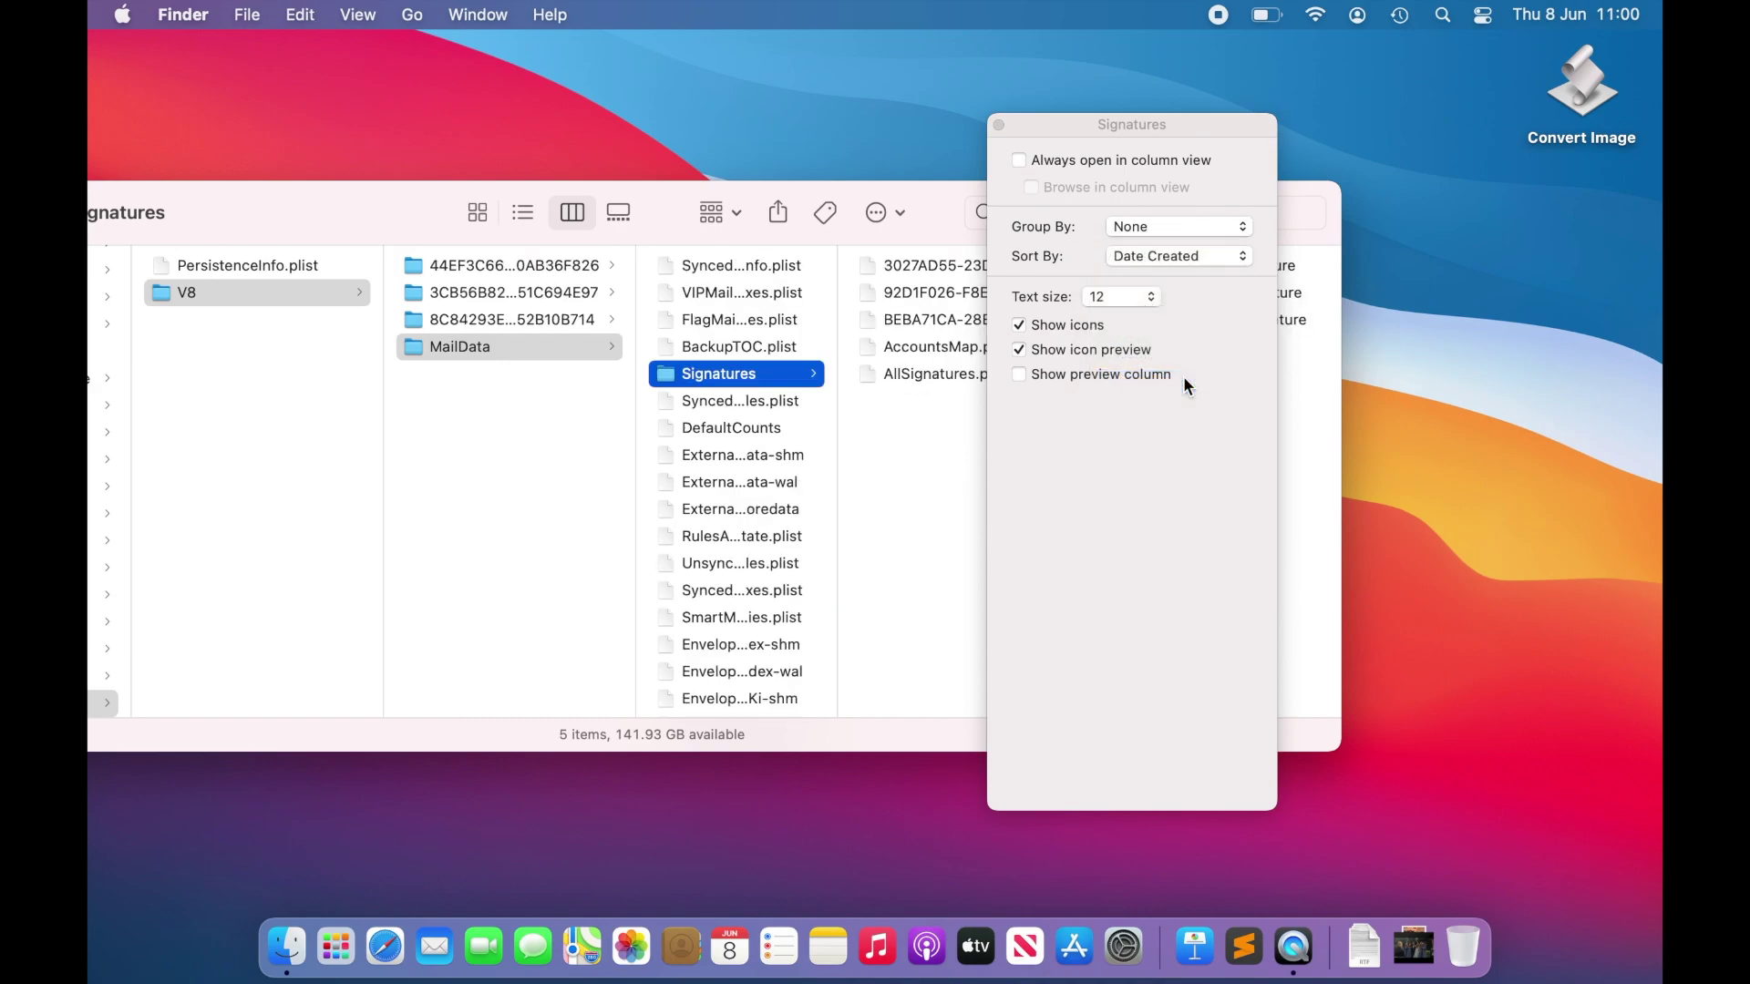
{"action": "left_click", "coordinate": [999, 125]}
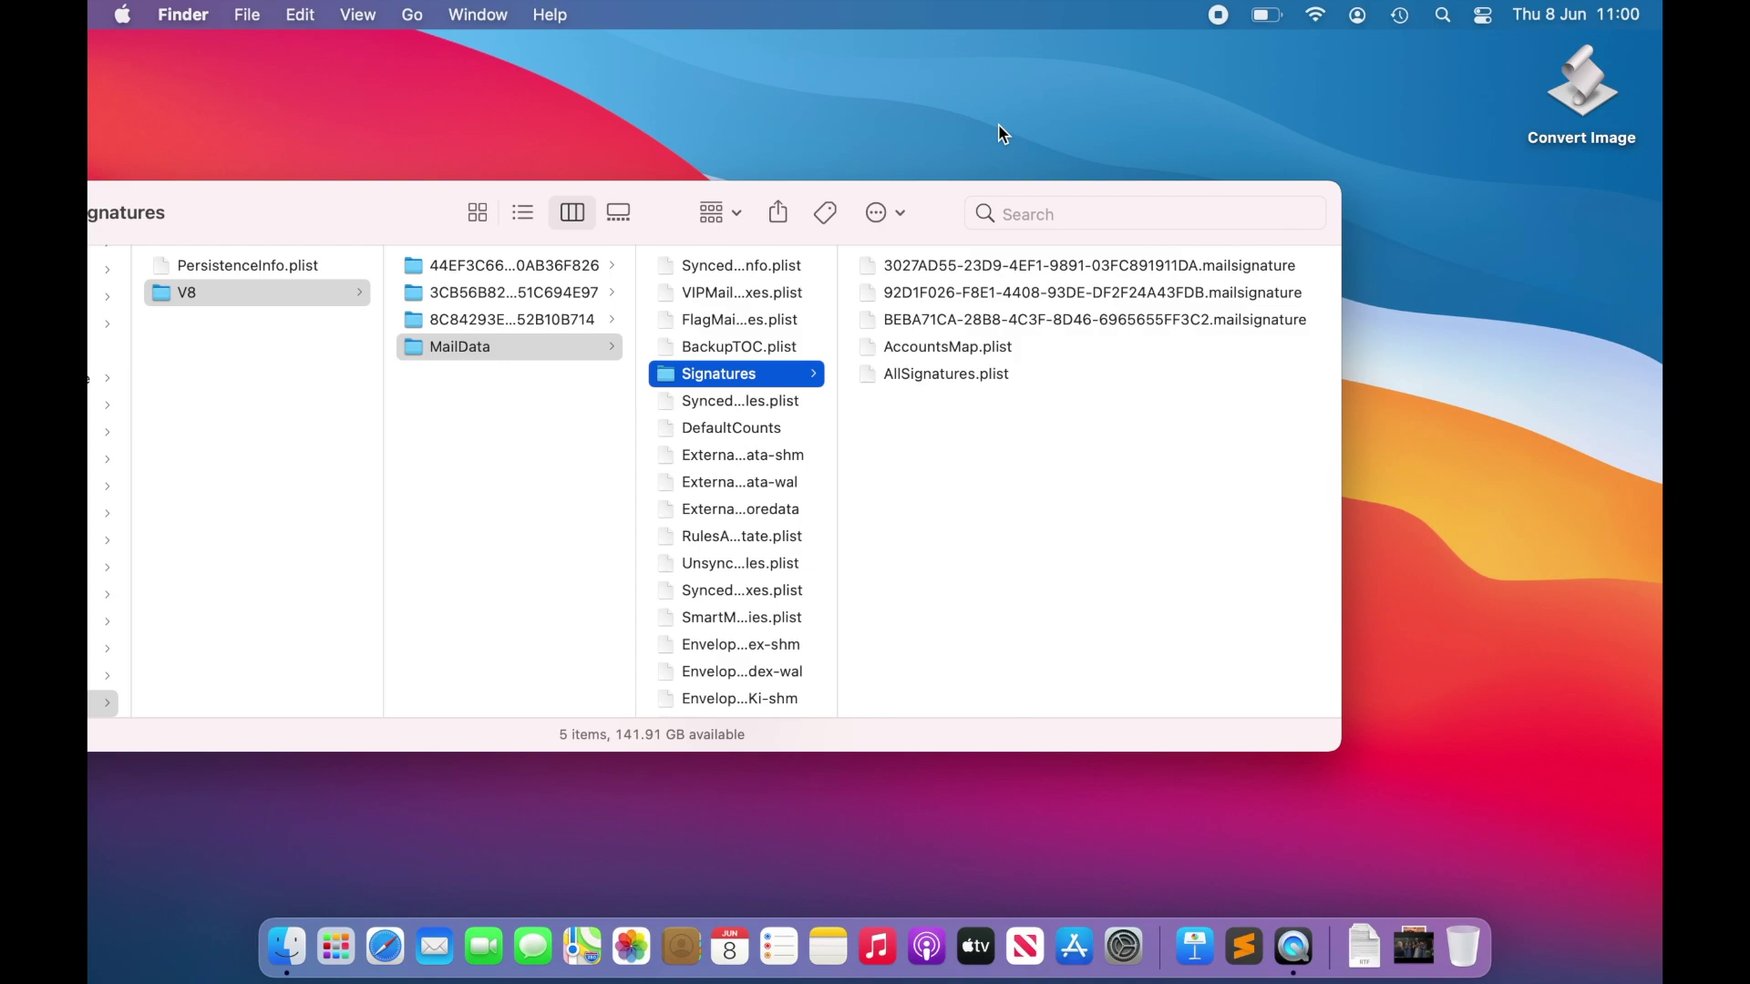
{"action": "scroll", "coordinate": [1023, 444], "scroll_direction": "right", "scroll_amount": 1}
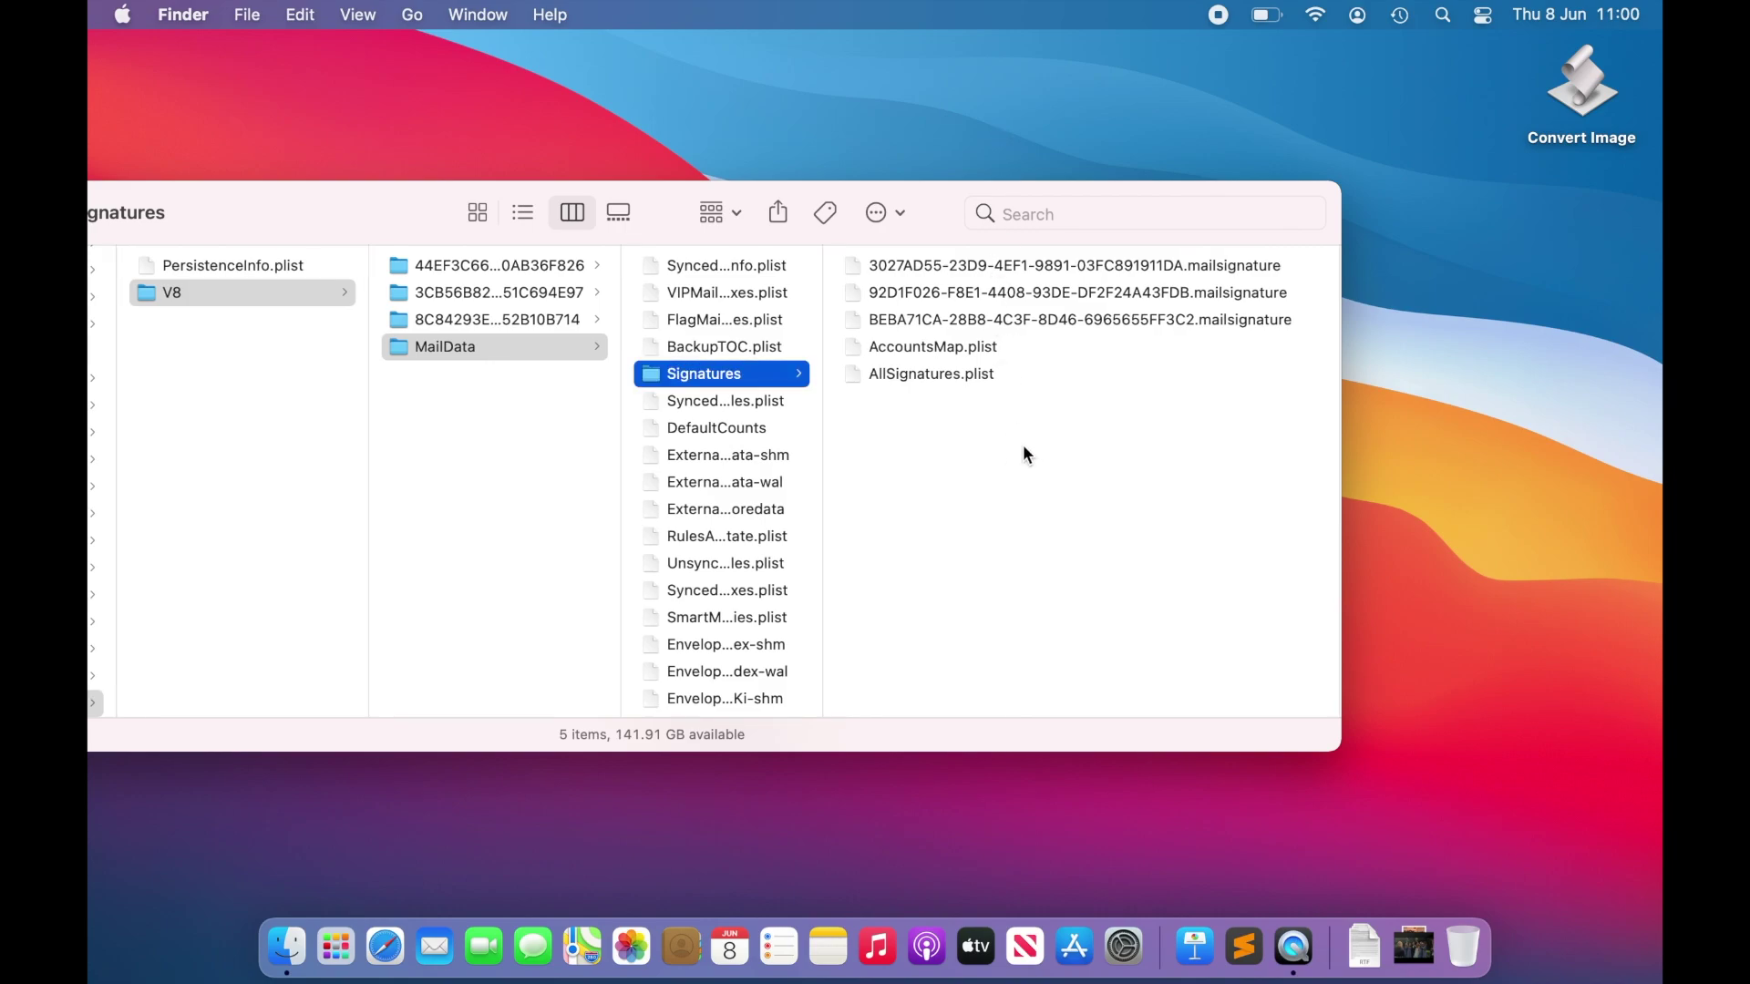
Step: Replace the top .mailsignature file's line-7 body markup with the Signature.html code and save
{"action": "double_click", "coordinate": [1098, 266]}
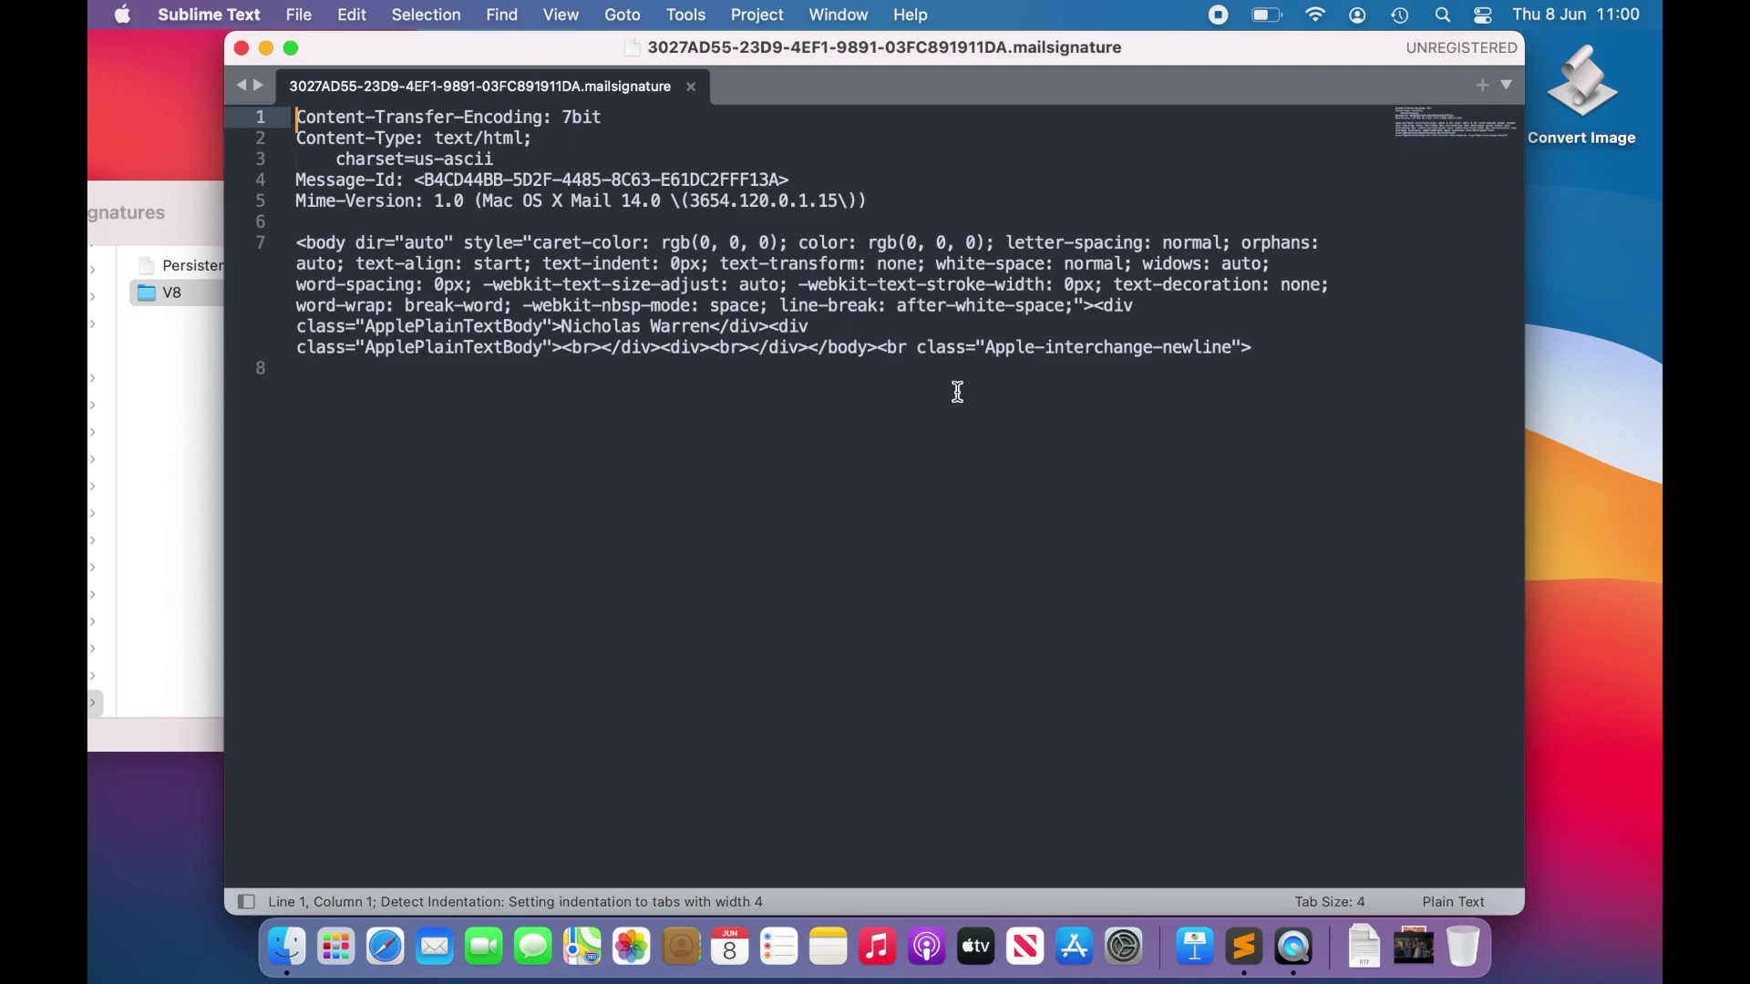
{"action": "left_click", "coordinate": [1289, 355]}
{"action": "left_click_drag", "start_coordinate": [1288, 354], "coordinate": [297, 249]}
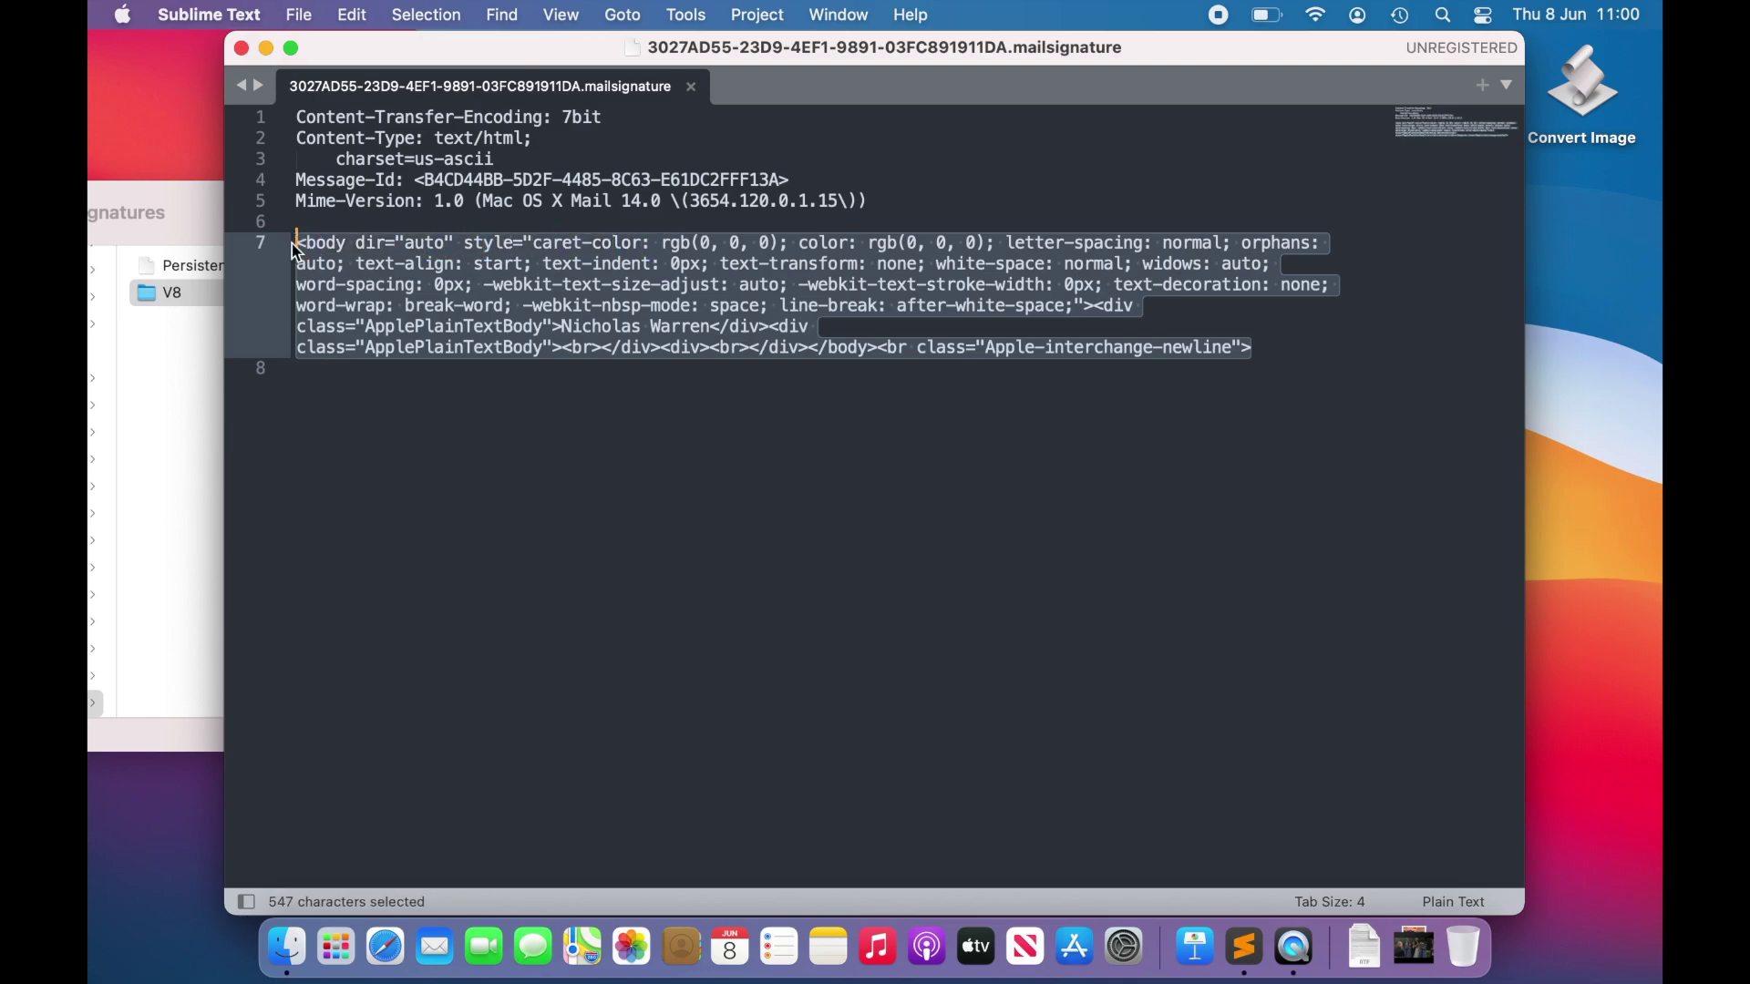
{"action": "key", "text": "BackSpace"}
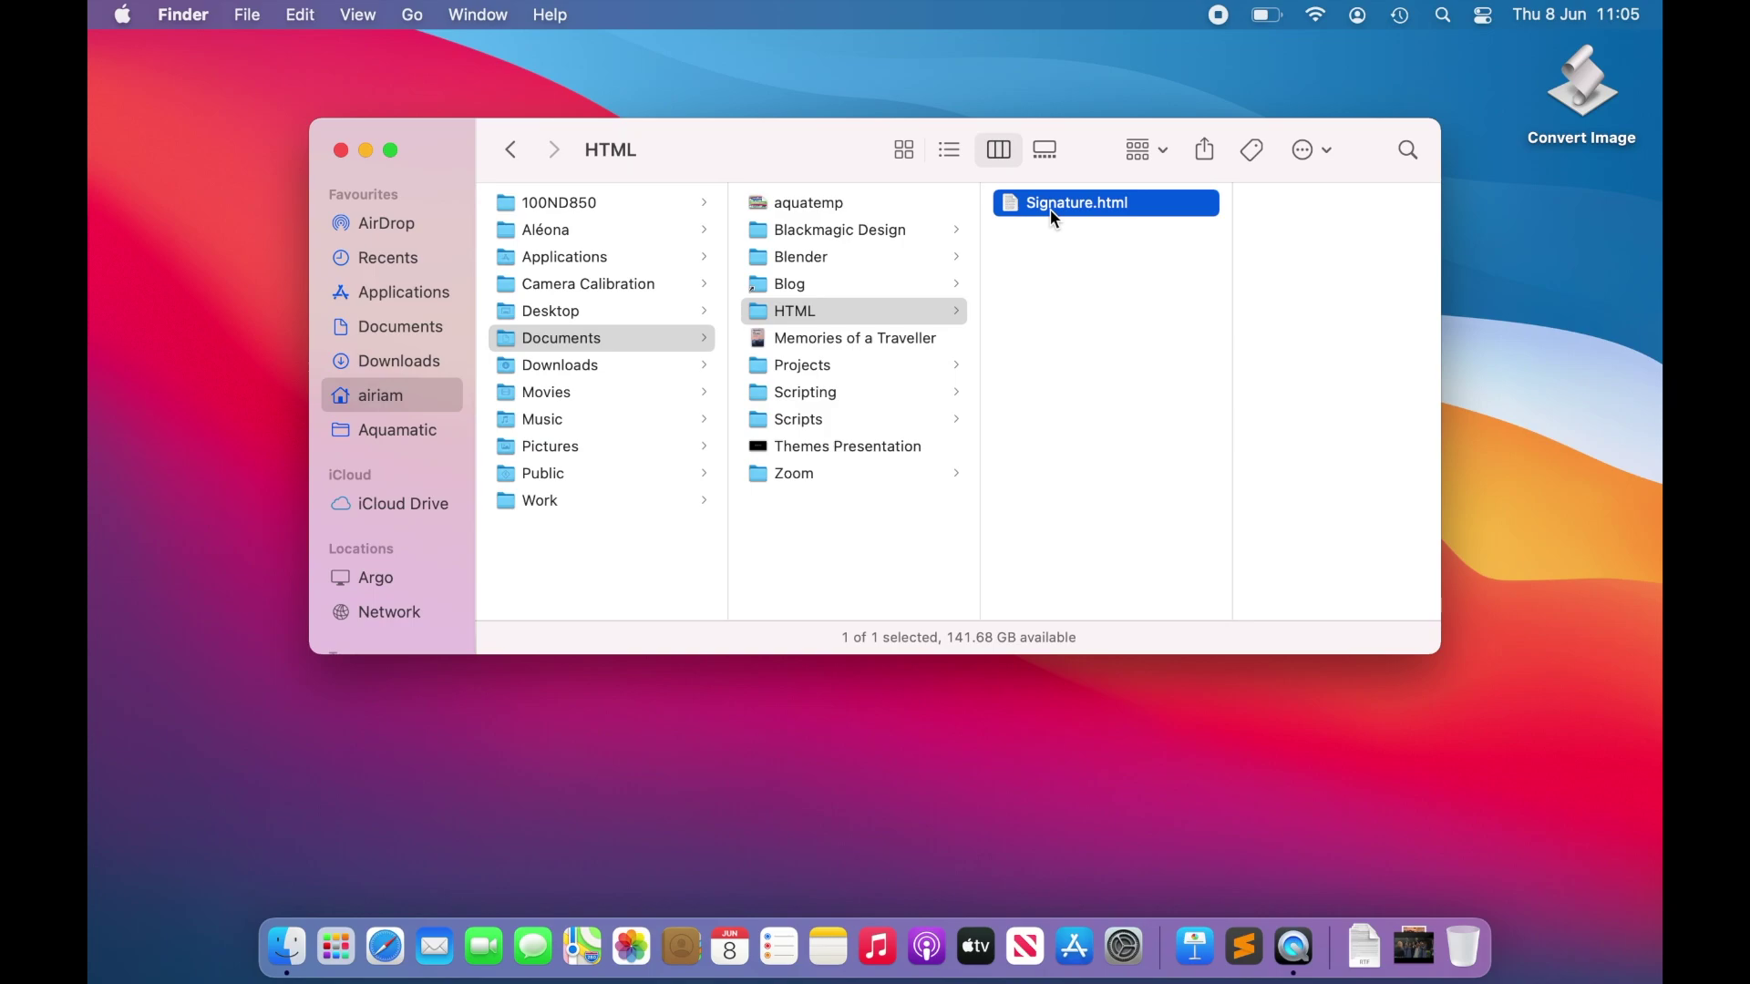
{"action": "mouse_move", "coordinate": [1050, 210]}
{"action": "left_mouse_down"}
{"action": "mouse_move", "coordinate": [1179, 876]}
{"action": "mouse_move", "coordinate": [1239, 952]}
{"action": "left_mouse_up"}
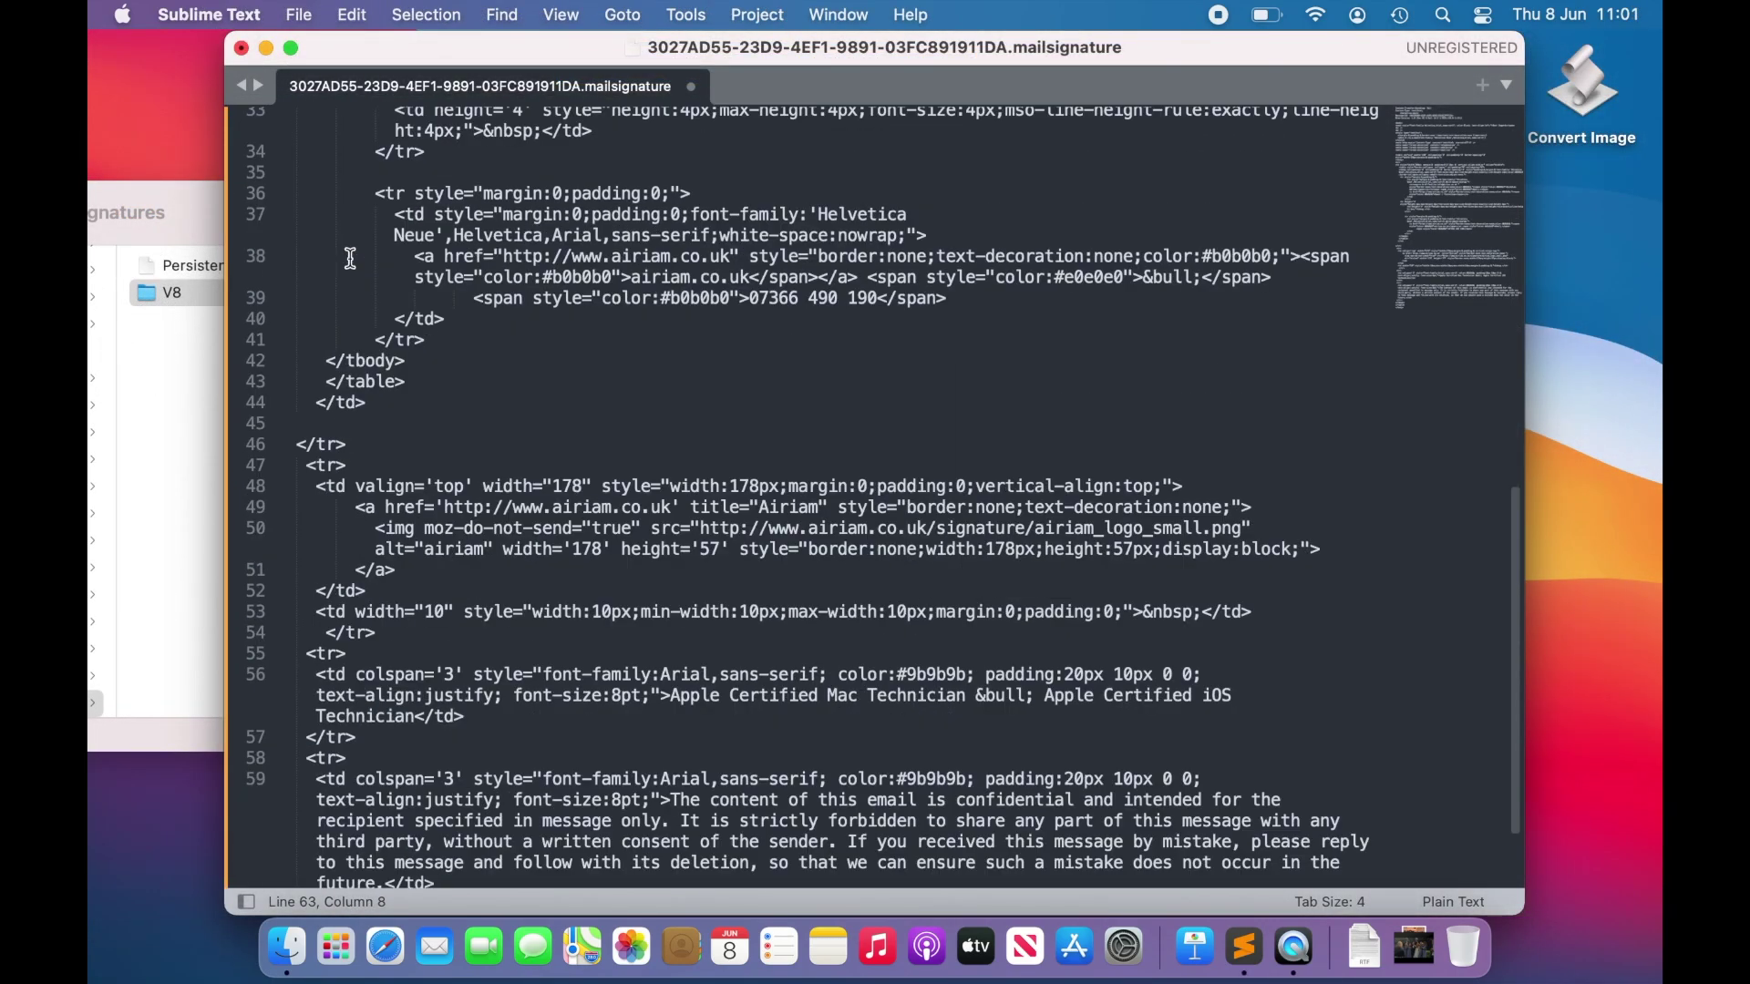
{"action": "scroll", "coordinate": [350, 258], "scroll_direction": "down", "scroll_amount": 2}
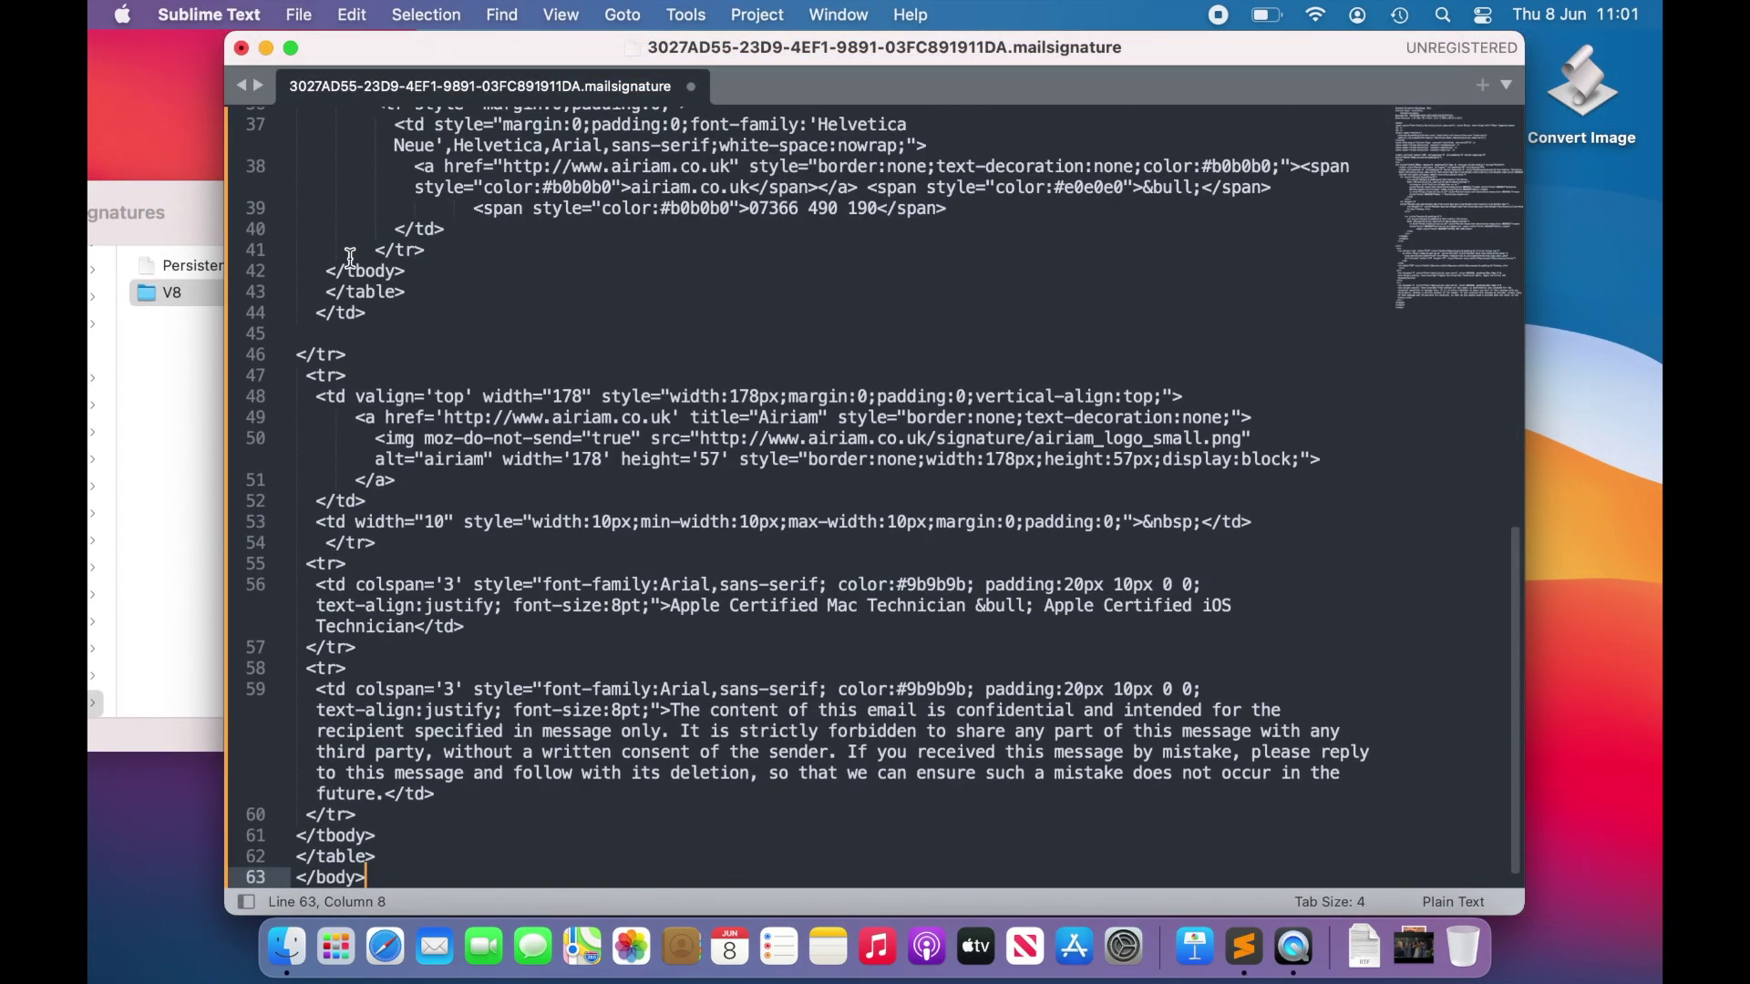
{"action": "key", "text": "cmd+s"}
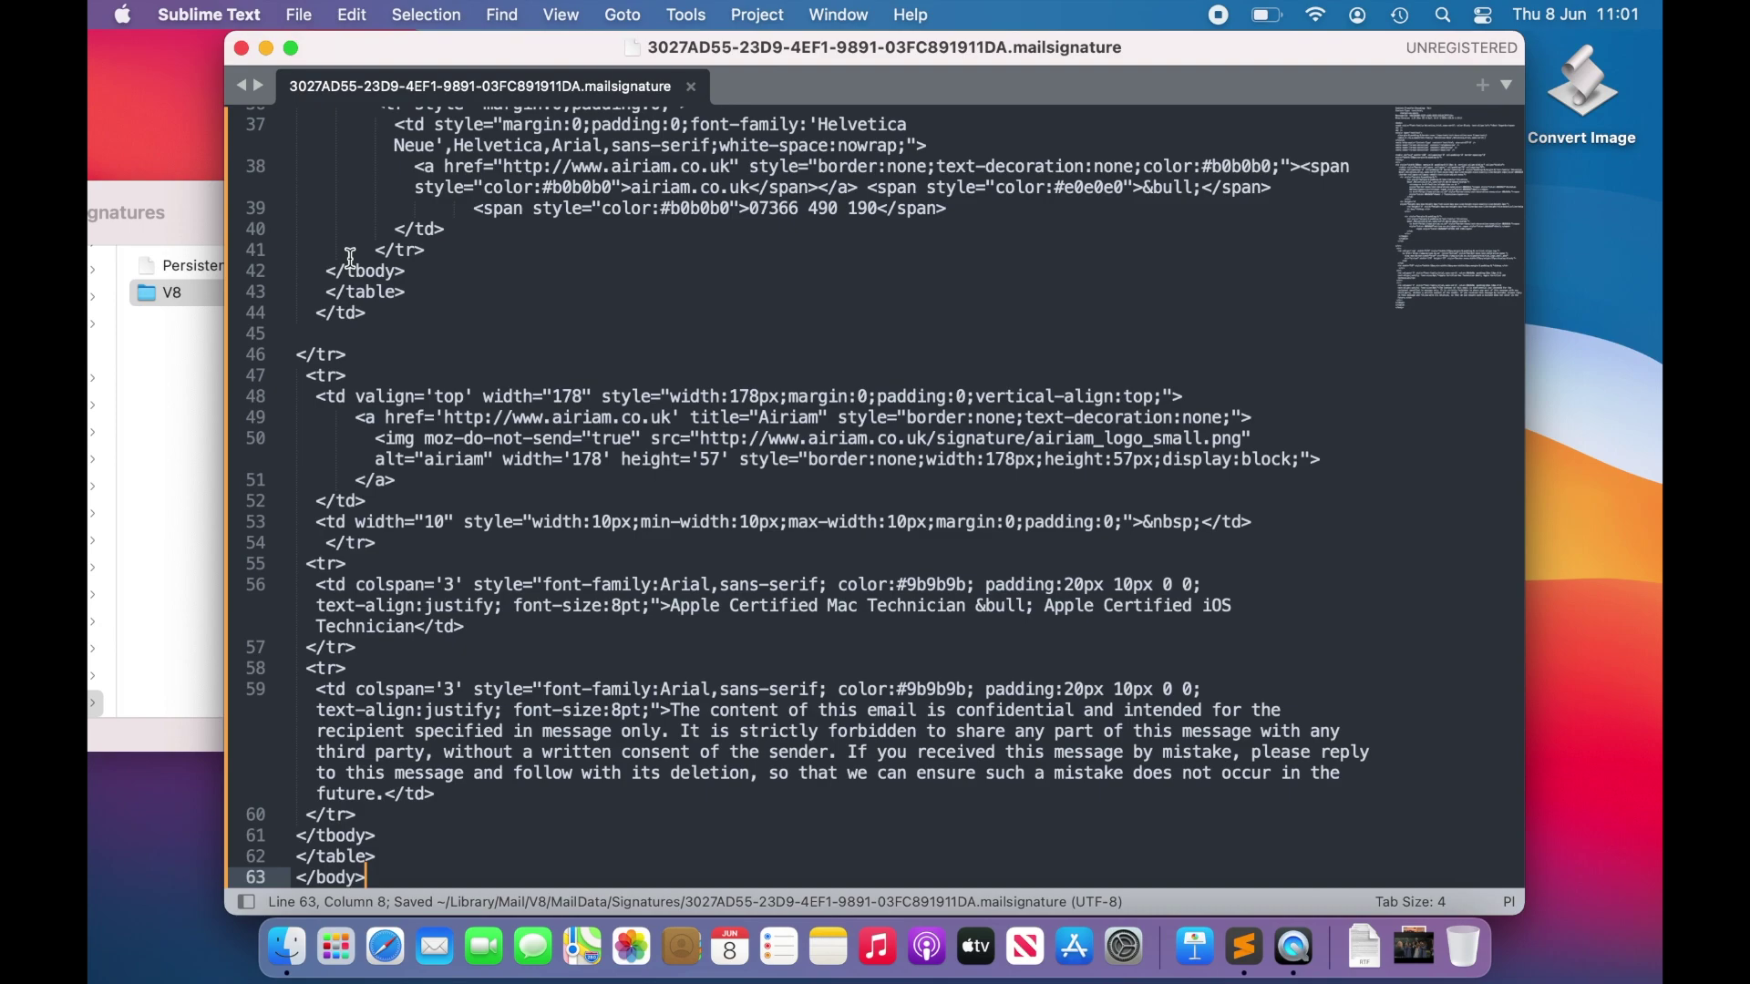
Step: Quit Sublime Text, lock the 3027AD55… signature file in Get Info, and launch Mail
{"action": "key", "text": "cmd+q"}
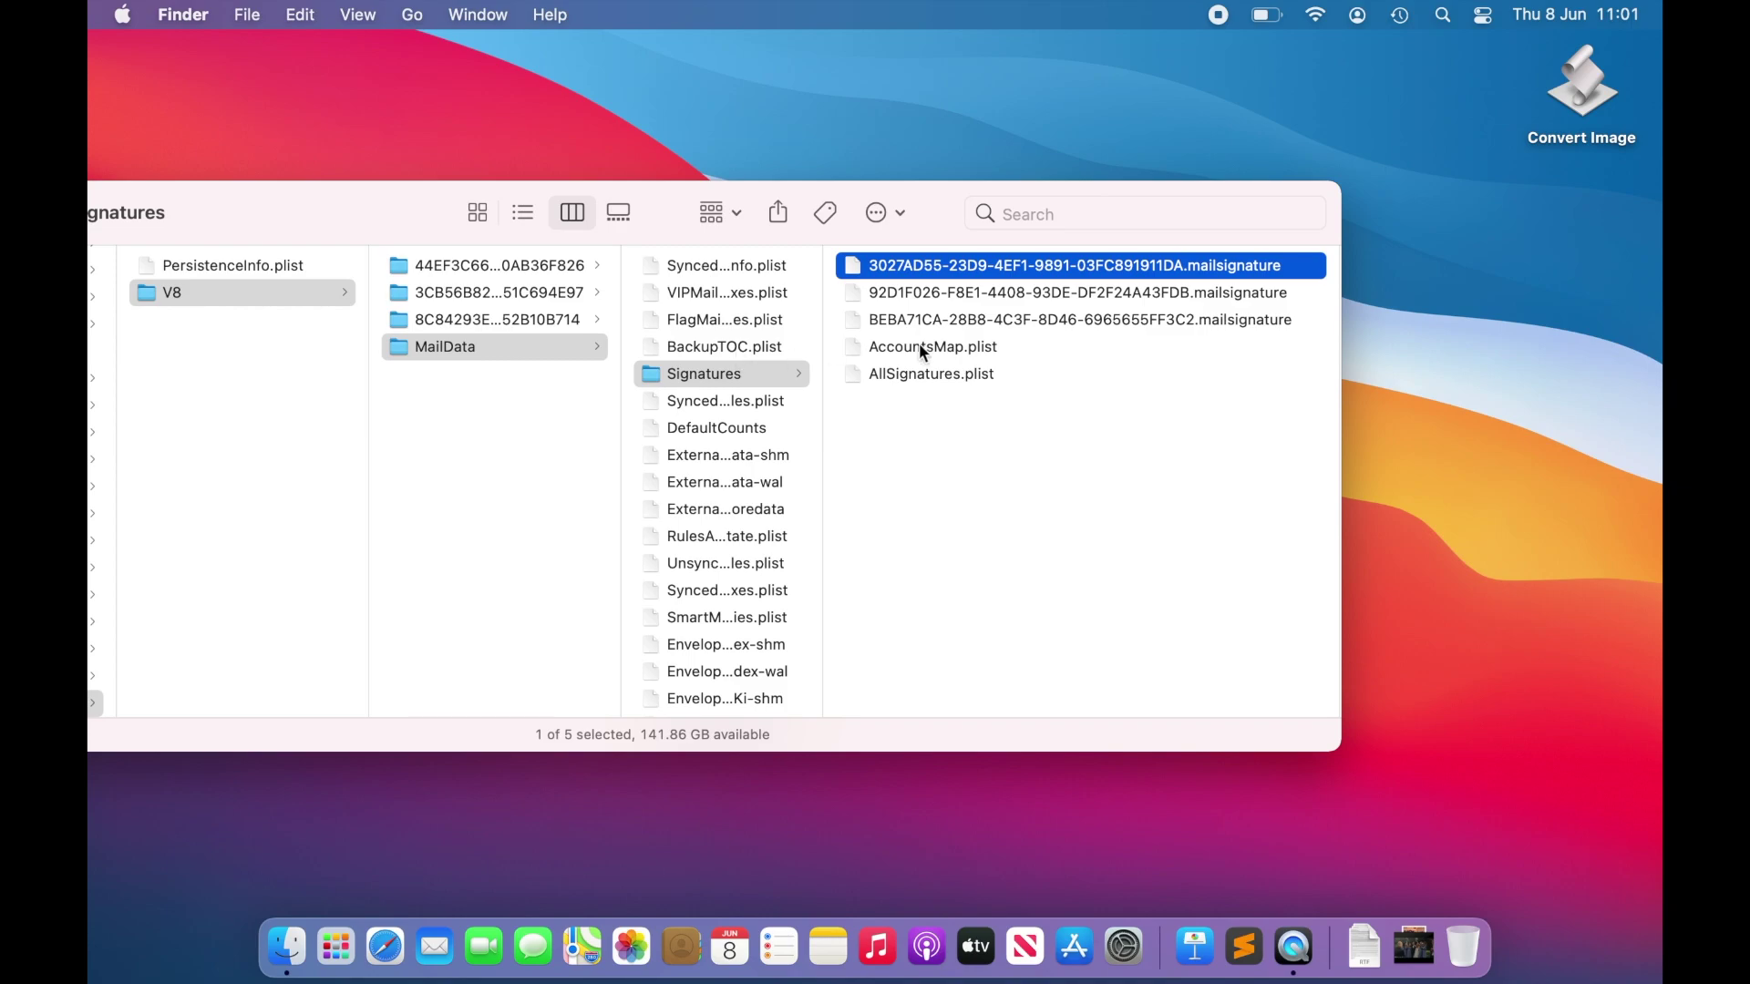
{"action": "right_click", "coordinate": [982, 272]}
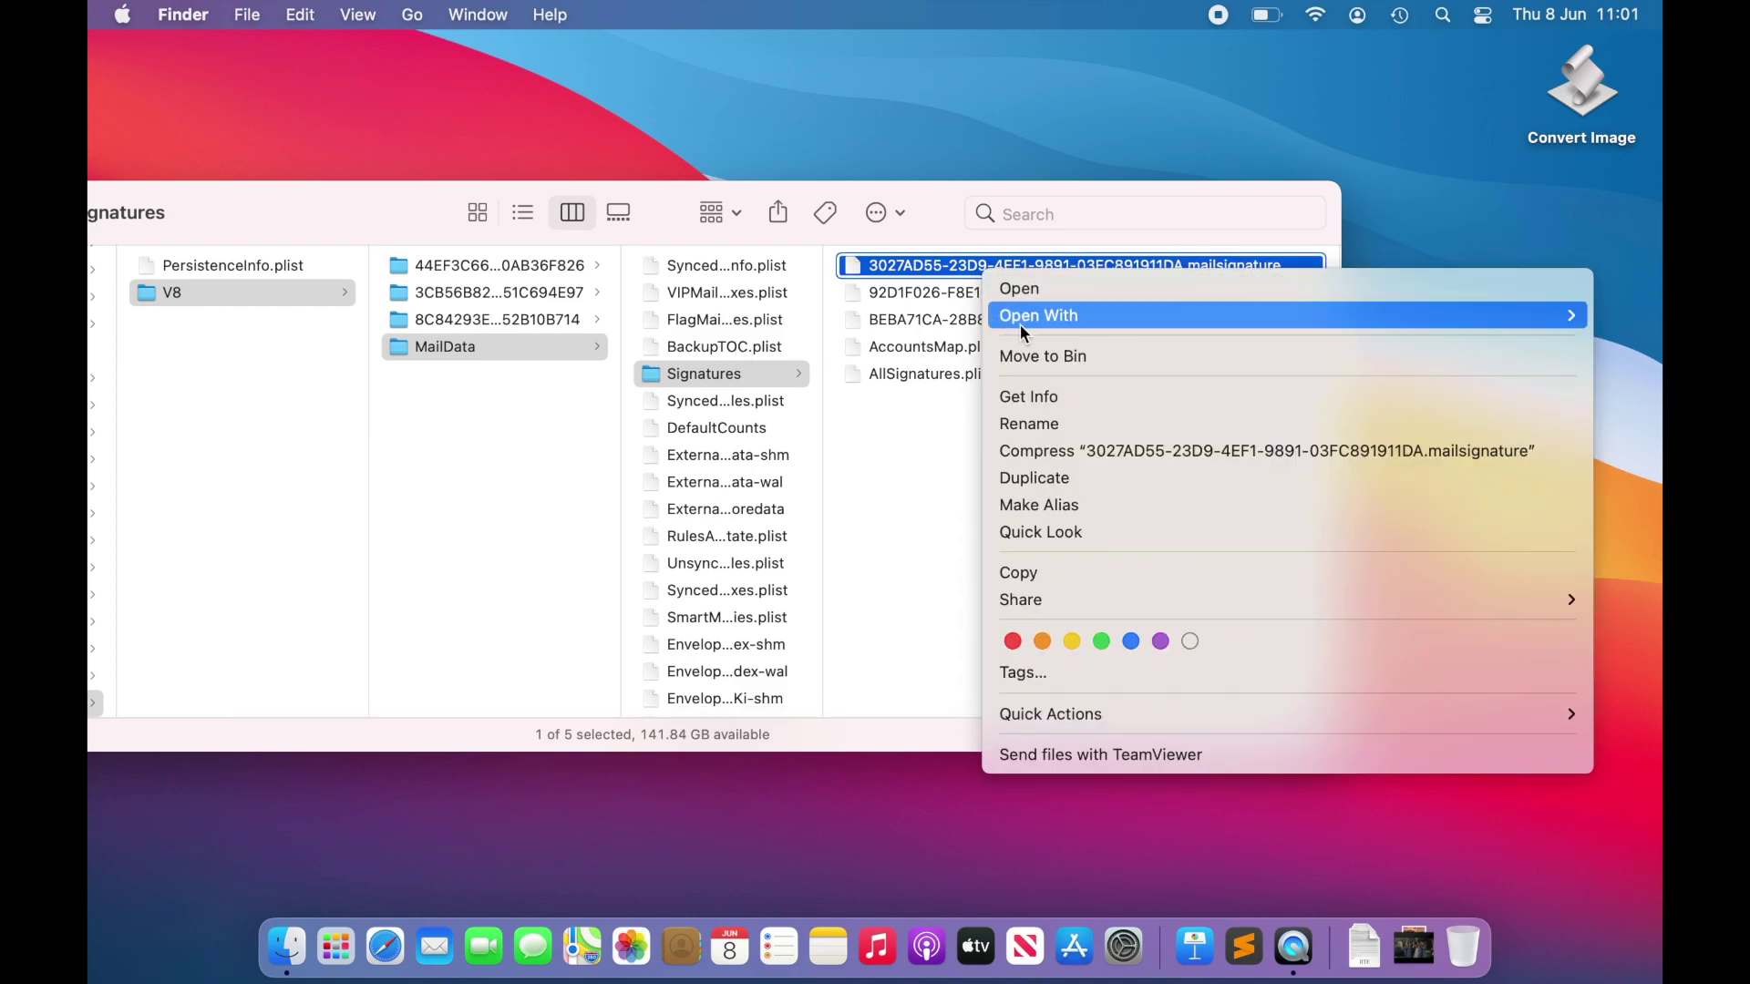
{"action": "left_click", "coordinate": [1045, 398]}
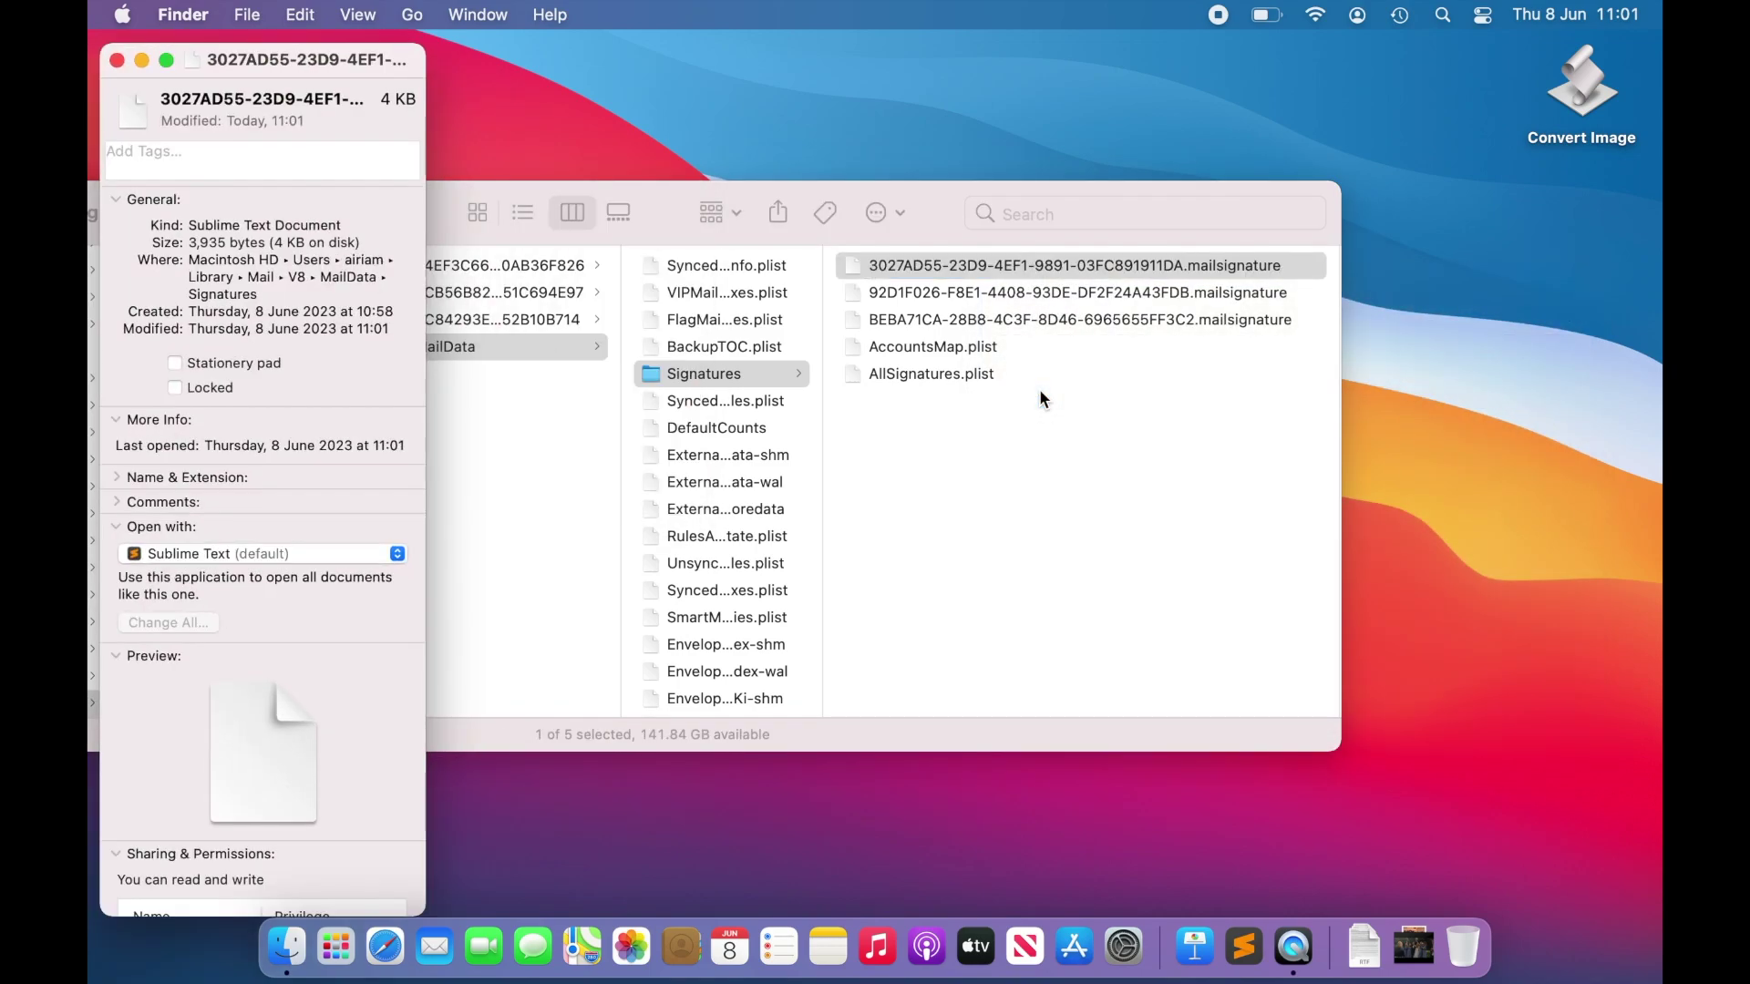
{"action": "left_click", "coordinate": [175, 387]}
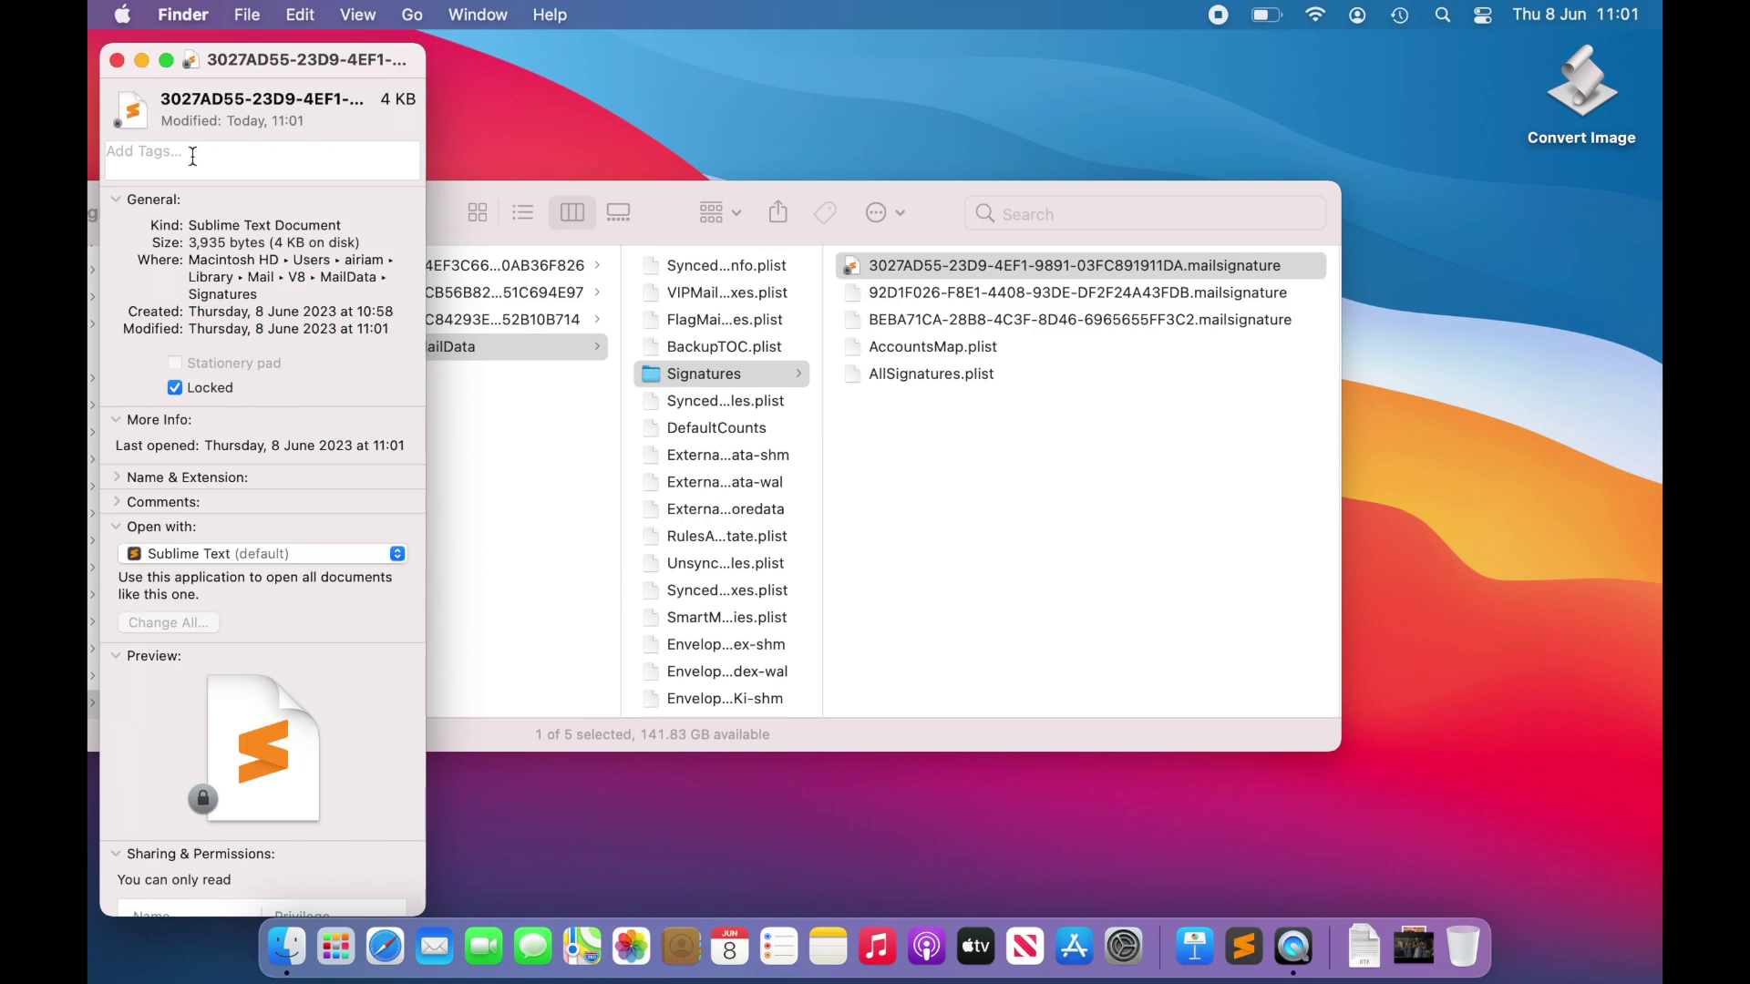
{"action": "left_click", "coordinate": [116, 60]}
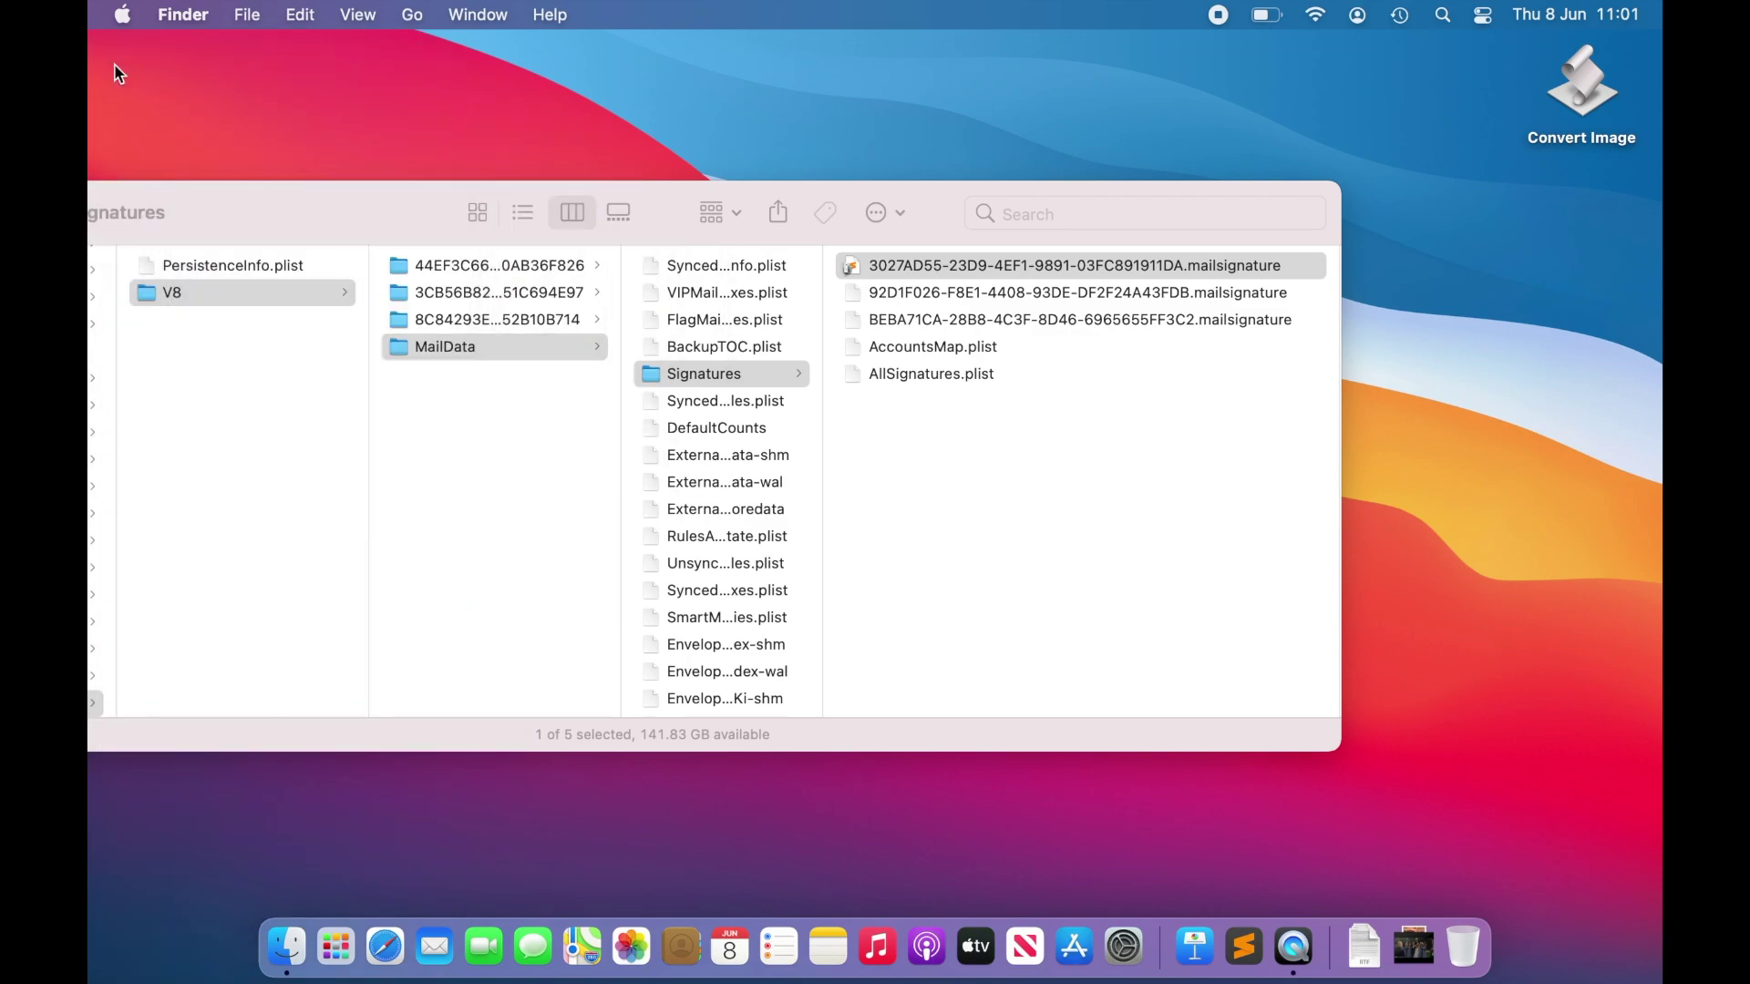
{"action": "key", "text": "super+w"}
{"action": "left_click", "coordinate": [438, 952]}
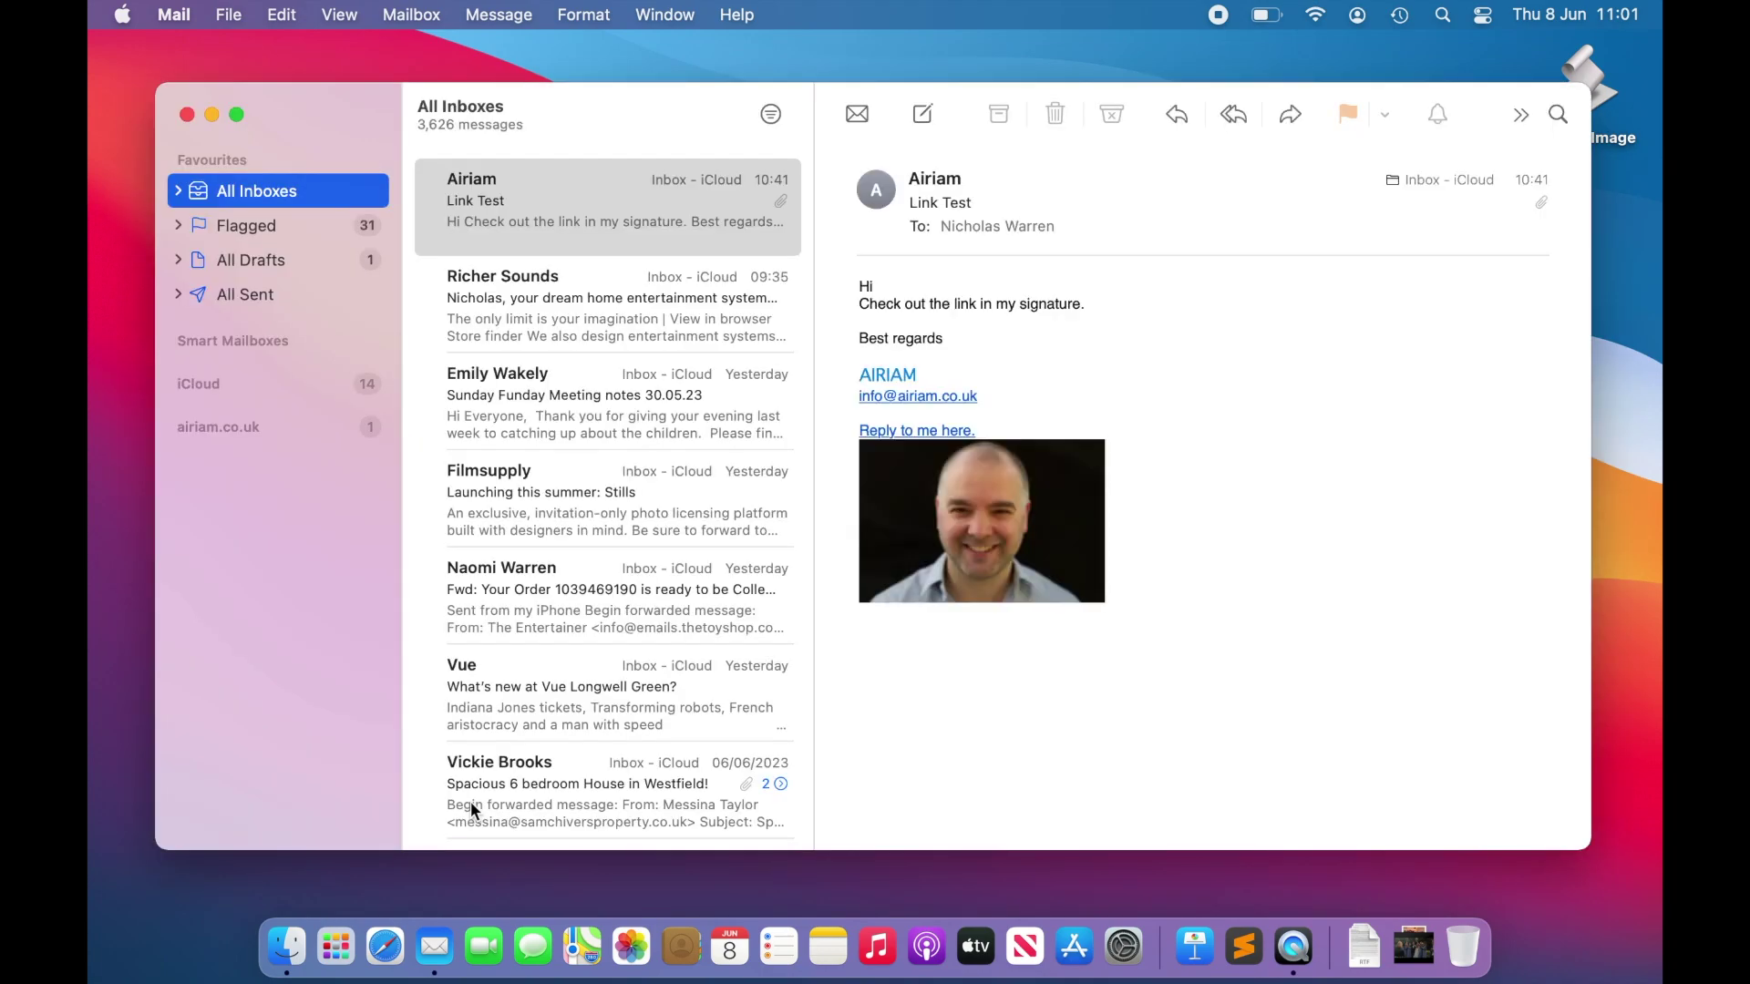
Step: In Signatures preferences, set the airiam.co.uk account's Choose Signature to HTML and close the window
{"action": "key", "text": "super+comma"}
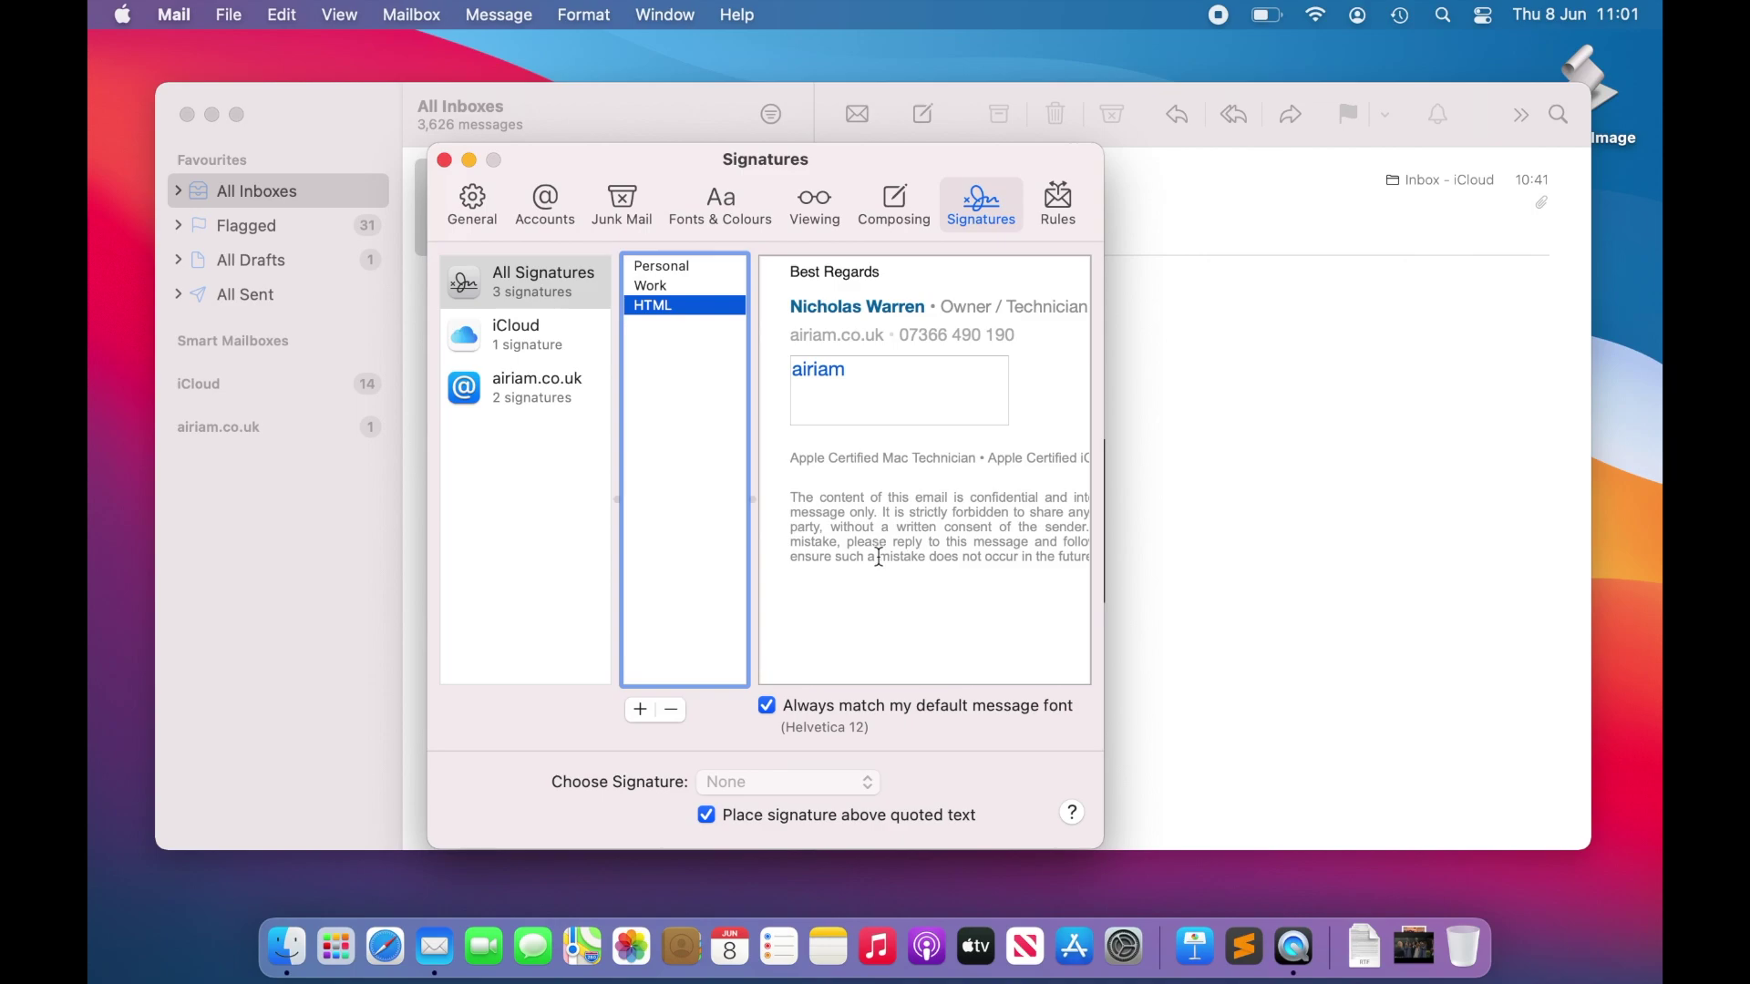
{"action": "left_click", "coordinate": [533, 396]}
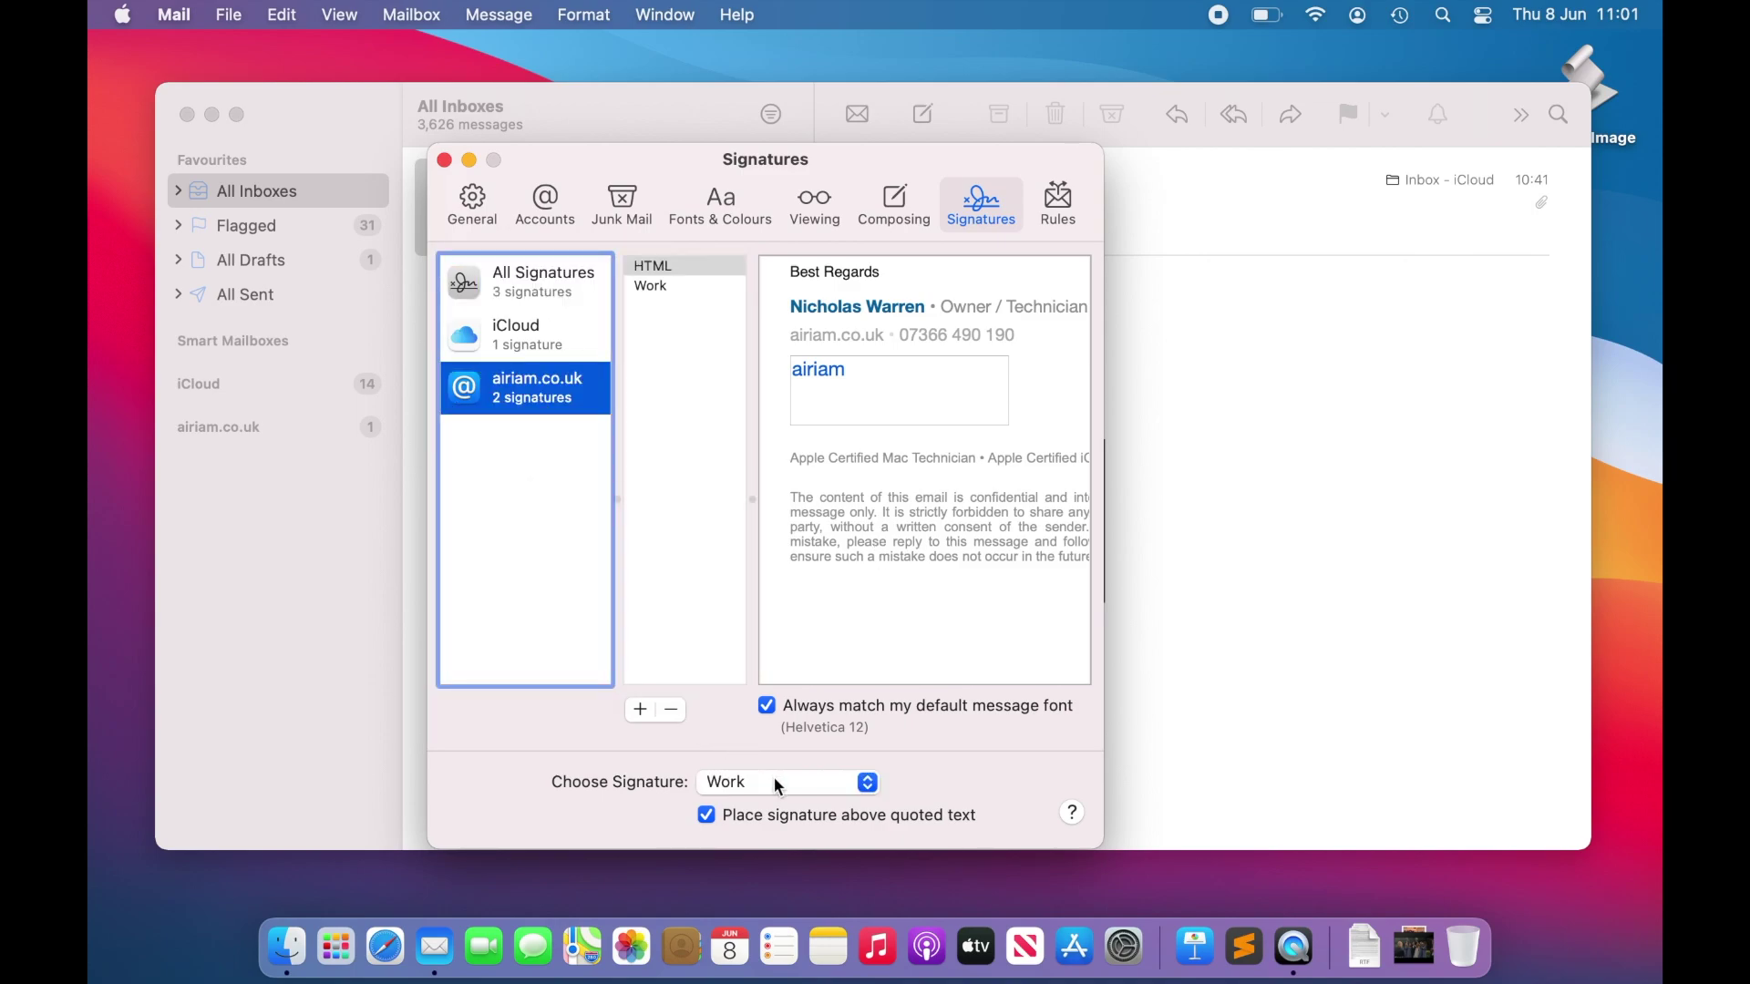
{"action": "left_click", "coordinate": [775, 781]}
{"action": "left_click", "coordinate": [781, 757]}
{"action": "left_click", "coordinate": [445, 161]}
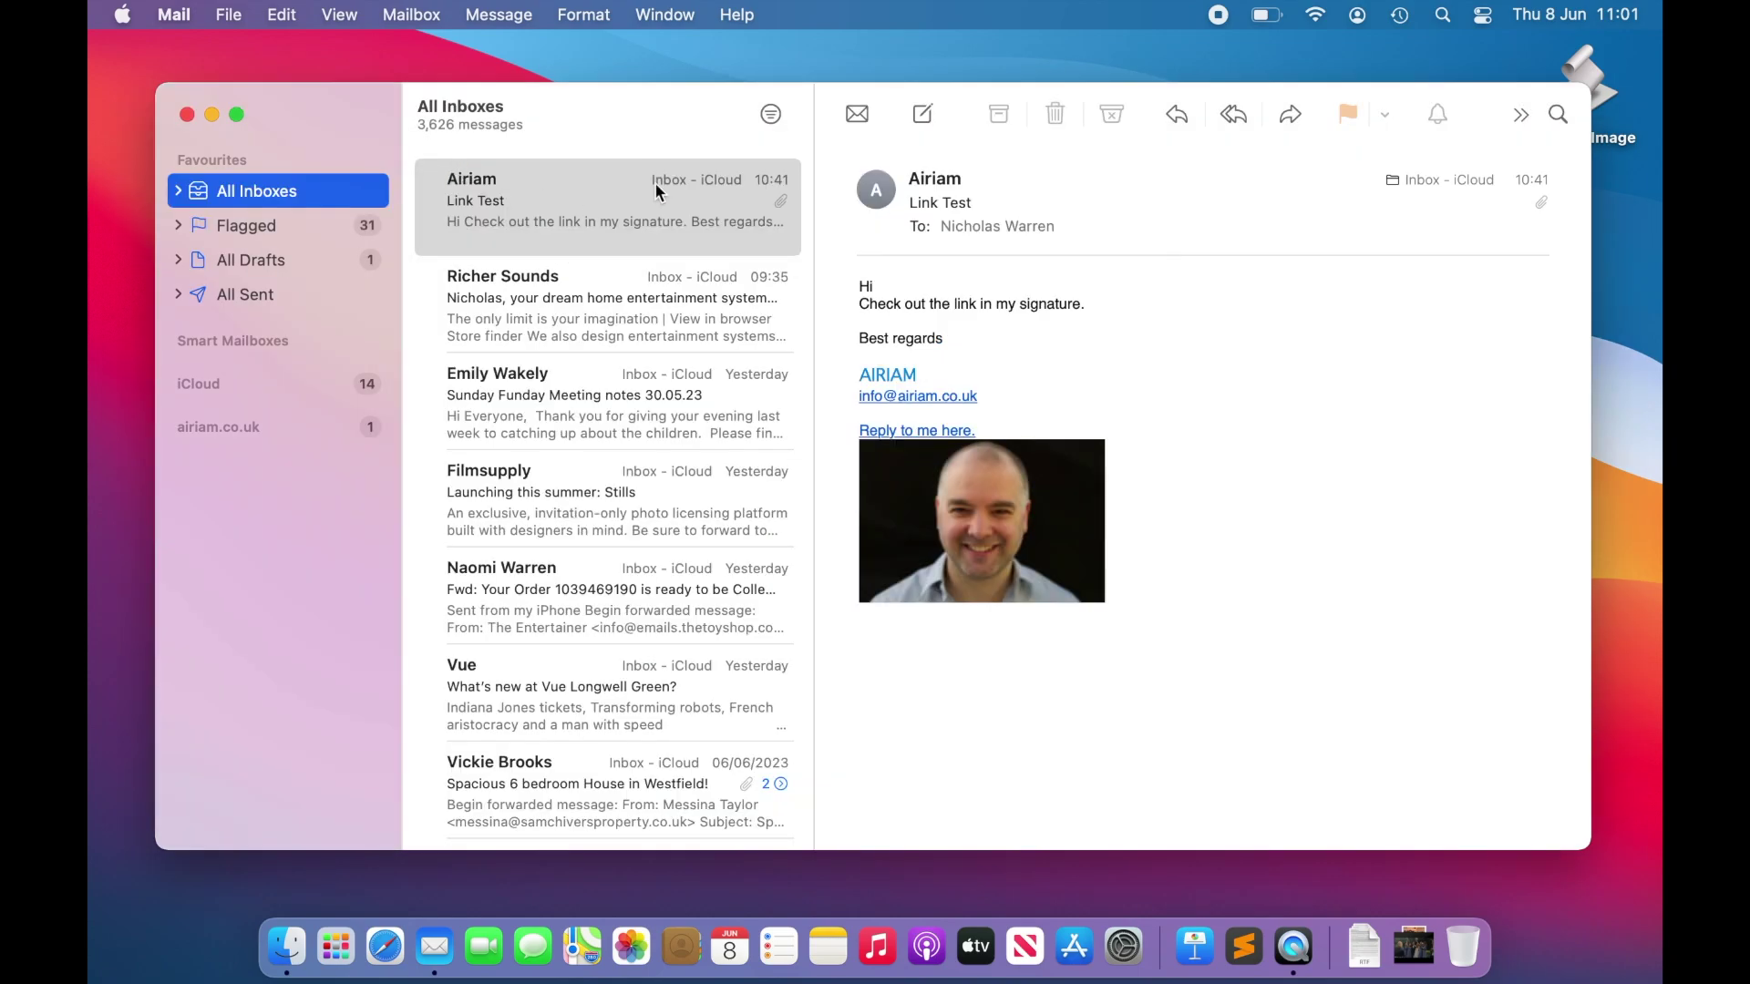
Step: Compose a new airiam.co.uk message, which opens with the HTML signature, logo and confidentiality notice
{"action": "left_click", "coordinate": [921, 116]}
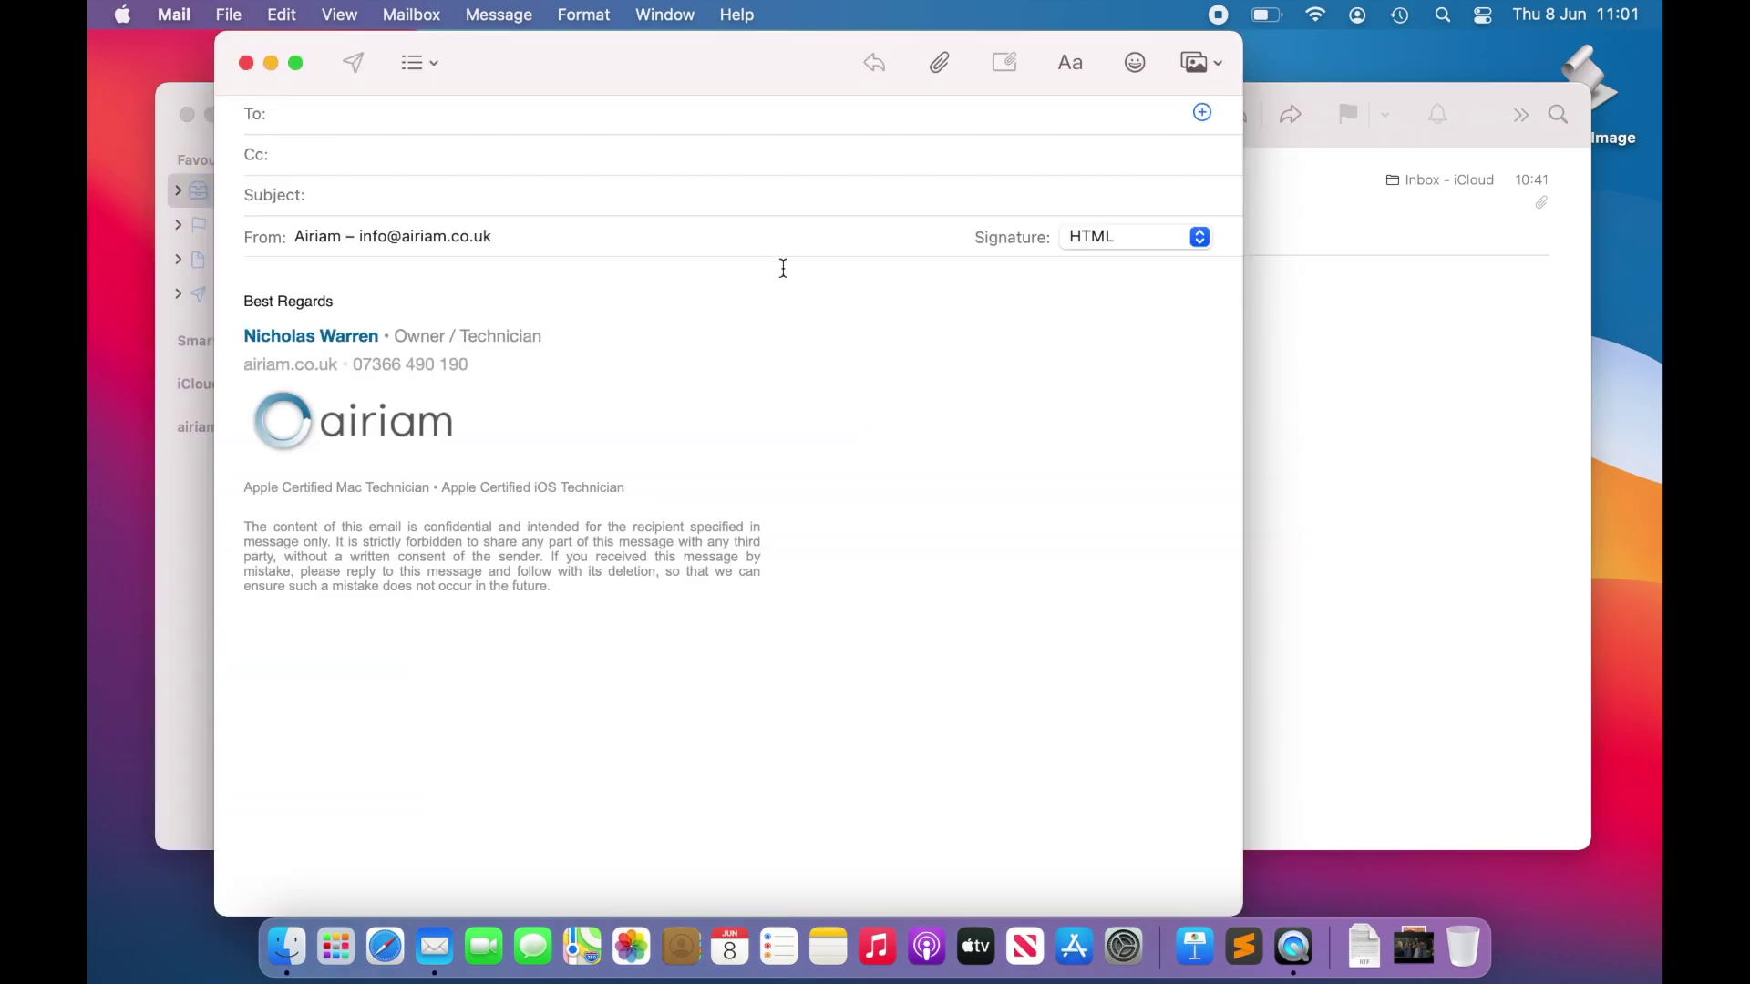